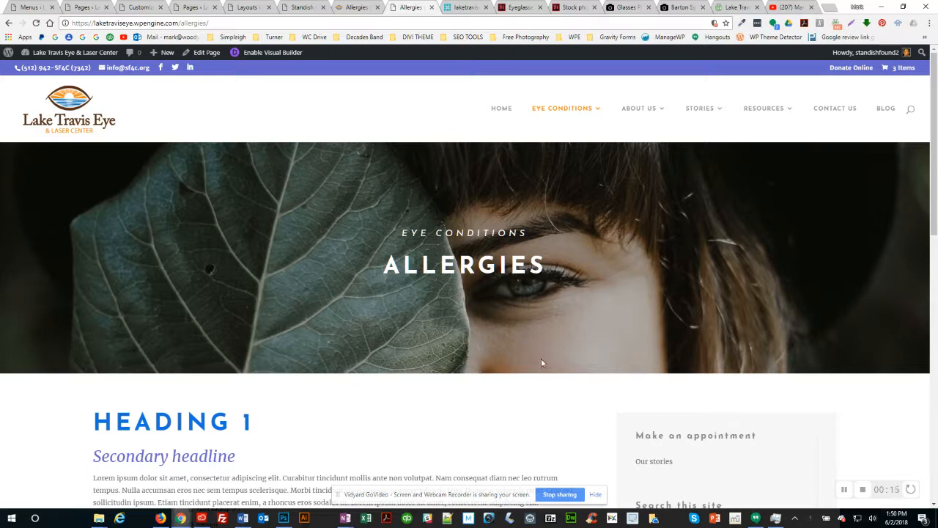
# Look over the new Allergies page and the existing Lake Travis Eye website, and switch to the page-planning spreadsheet in Google Sheets
pyautogui.scroll(-2, 463, 341)
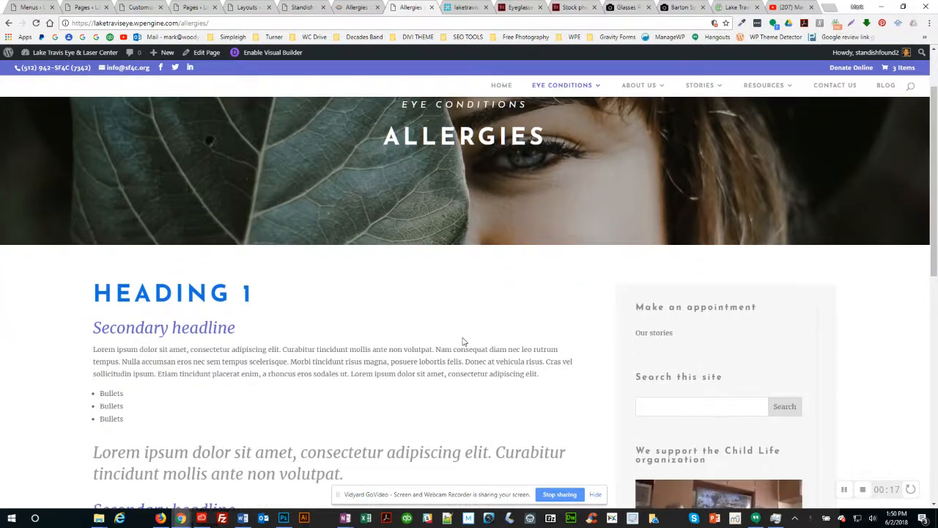
pyautogui.scroll(1, 463, 342)
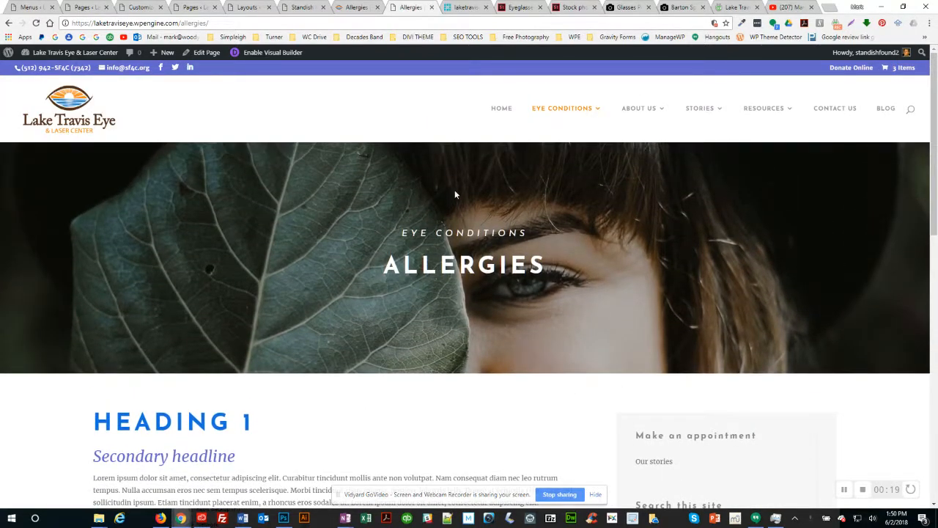
pyautogui.hotkey('alt', 'Tab')
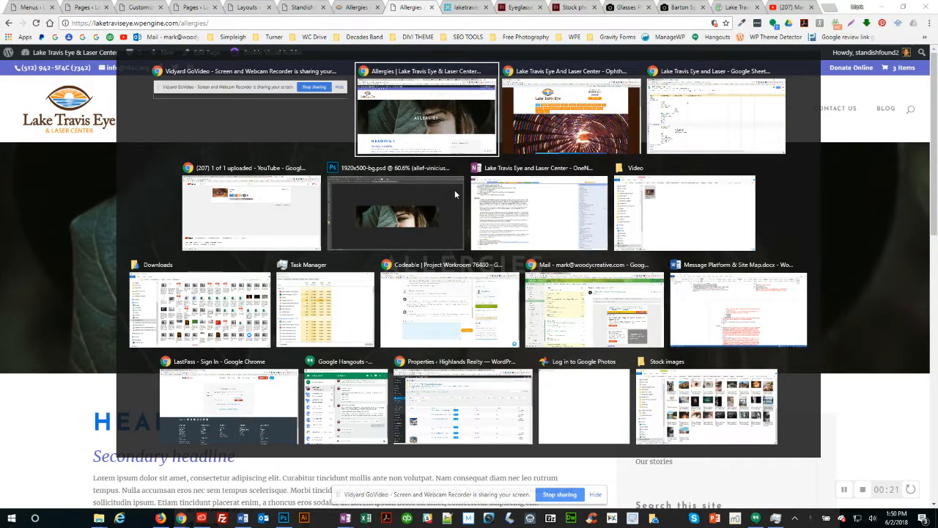
pyautogui.hotkey('alt', 'Tab')
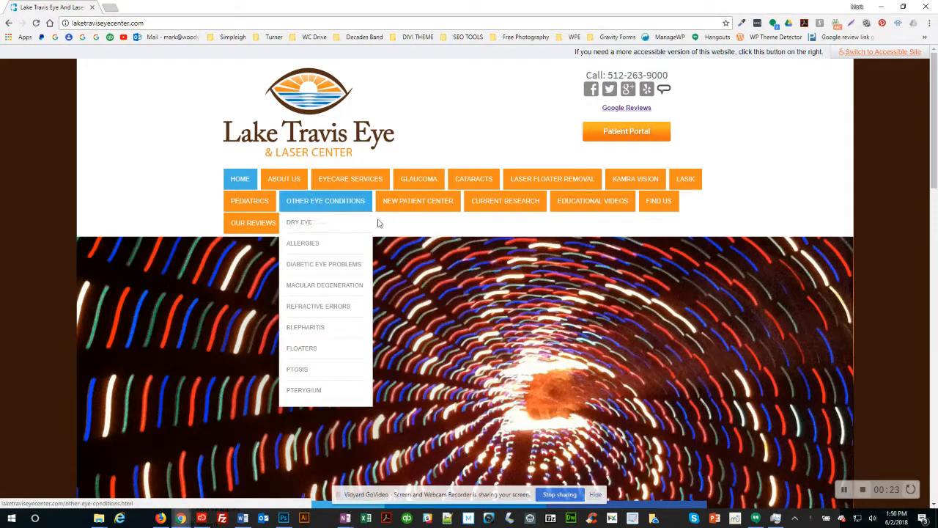
pyautogui.hotkey('alt', 'Tab')
pyautogui.hotkey('alt', 'Tab')
pyautogui.hotkey('alt', 'Tab')
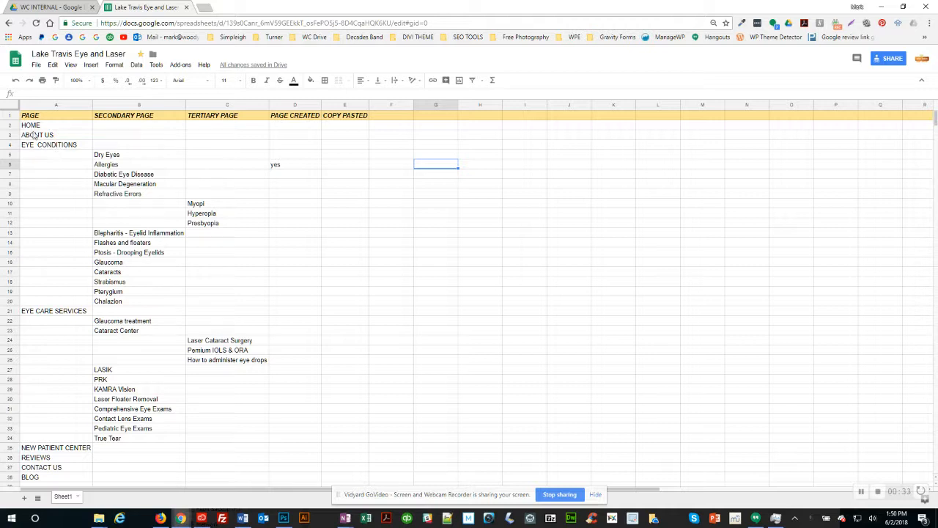
# Examine the top-level pages in the sheet and the secondary pages under Eye Conditions and Eye Care Services
pyautogui.click(53, 147)
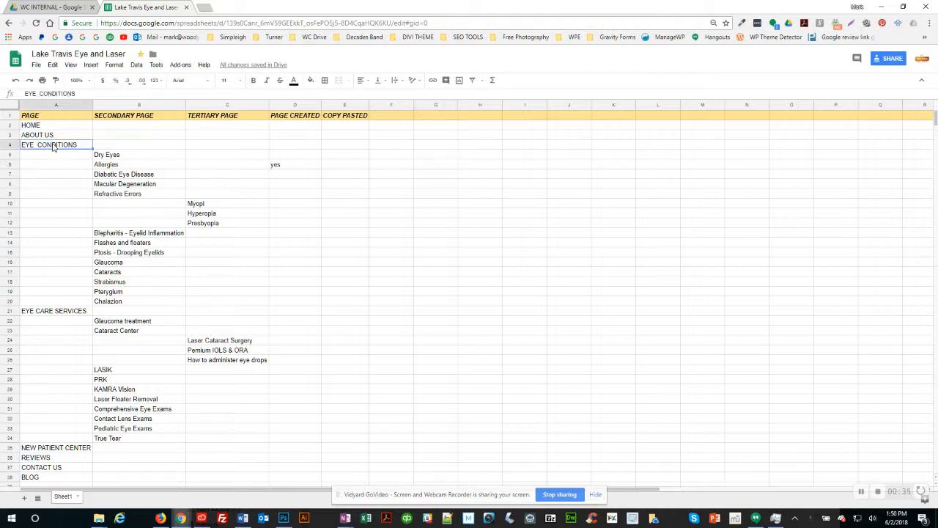
pyautogui.moveTo(108, 155); pyautogui.dragTo(106, 429)
pyautogui.click(54, 311)
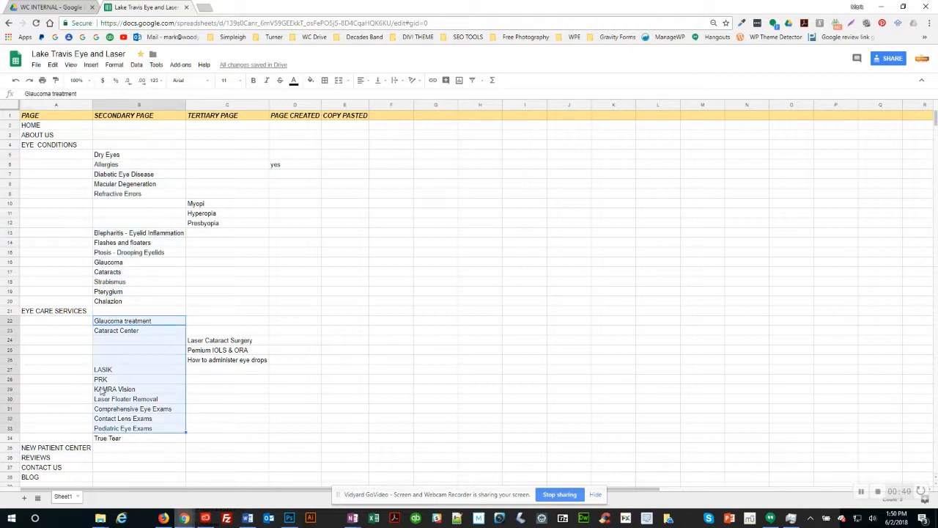
pyautogui.click(34, 126)
pyautogui.click(37, 136)
pyautogui.click(38, 145)
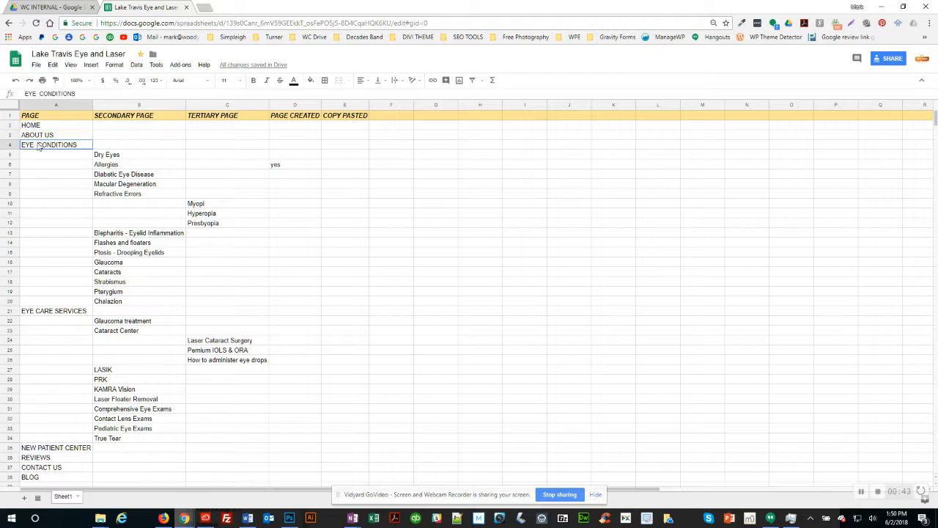
# Review the first Eye Conditions secondary pages and the tertiary pages under Refractive Errors
pyautogui.moveTo(108, 155); pyautogui.dragTo(116, 199)
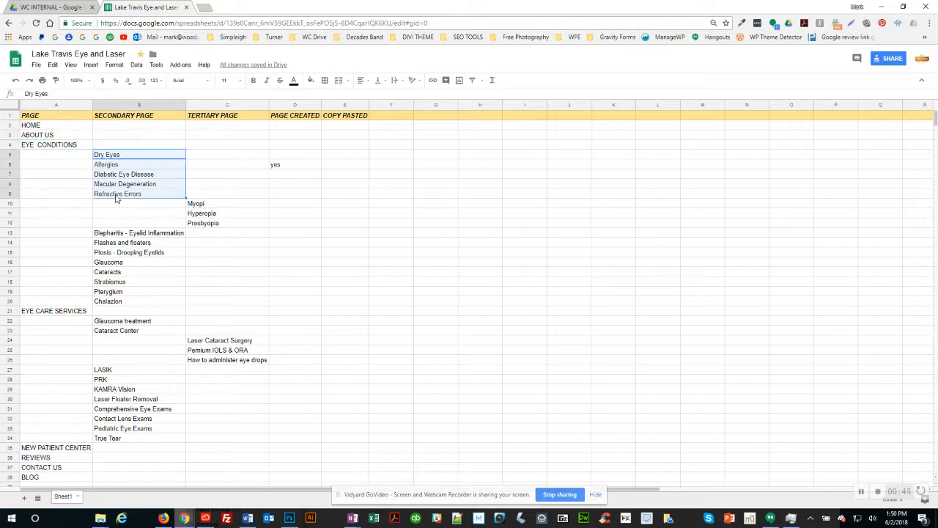
pyautogui.click(202, 206)
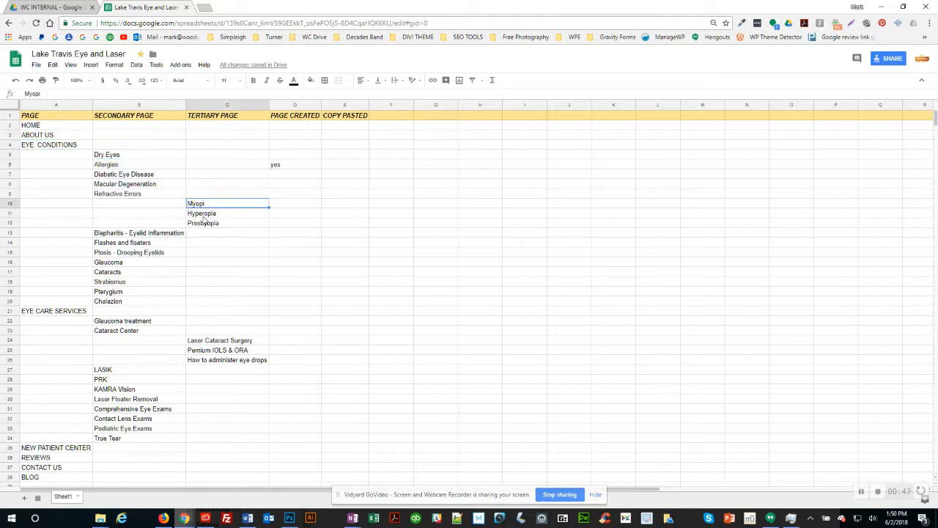
pyautogui.click(204, 216)
pyautogui.click(204, 207)
pyautogui.click(123, 196)
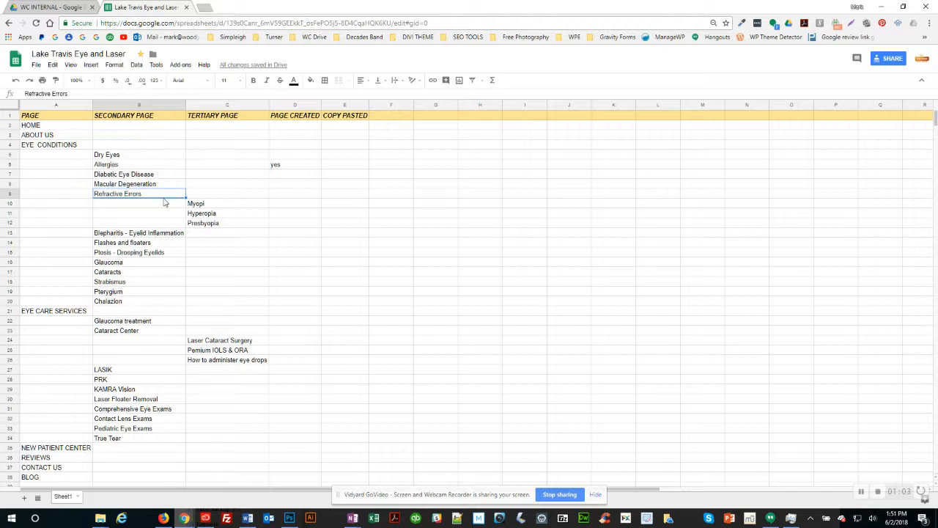
# Check the Page Created entry for Allergies and select the Dry Eyes cell
pyautogui.click(107, 165)
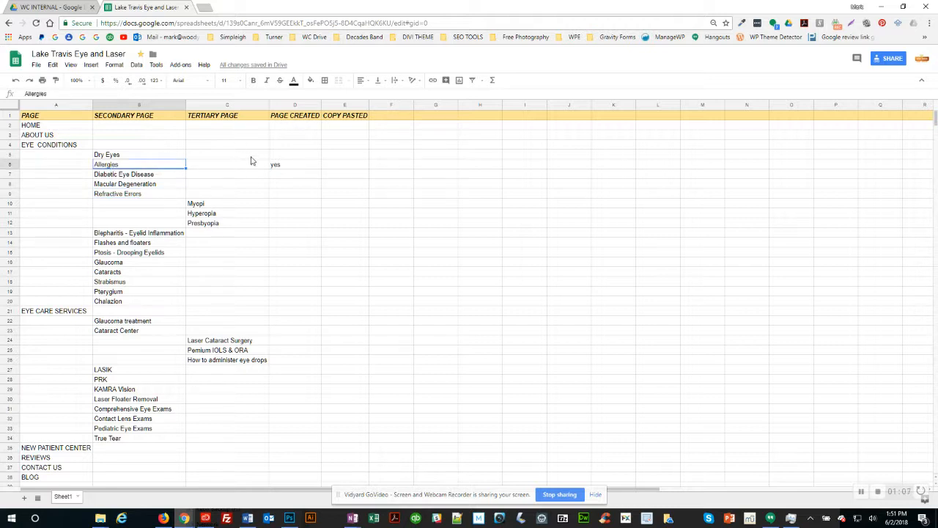
pyautogui.click(280, 167)
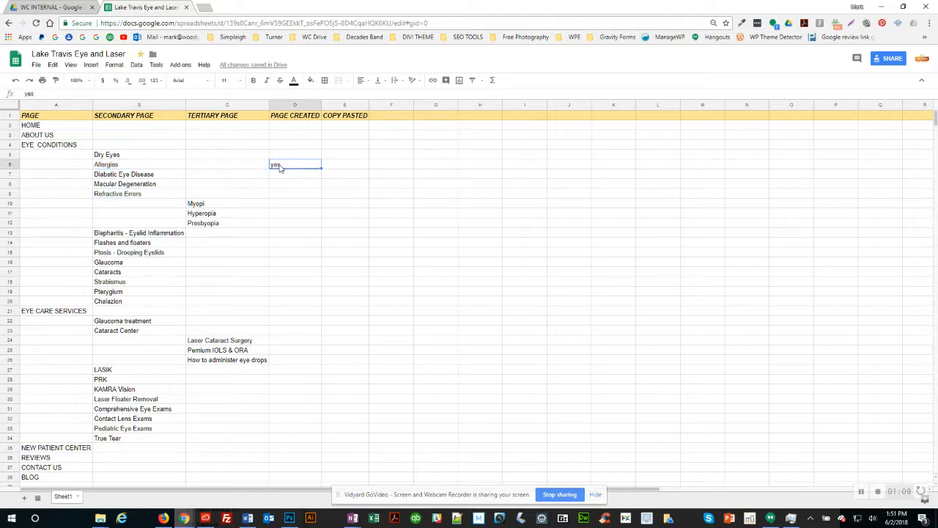
pyautogui.click(119, 157)
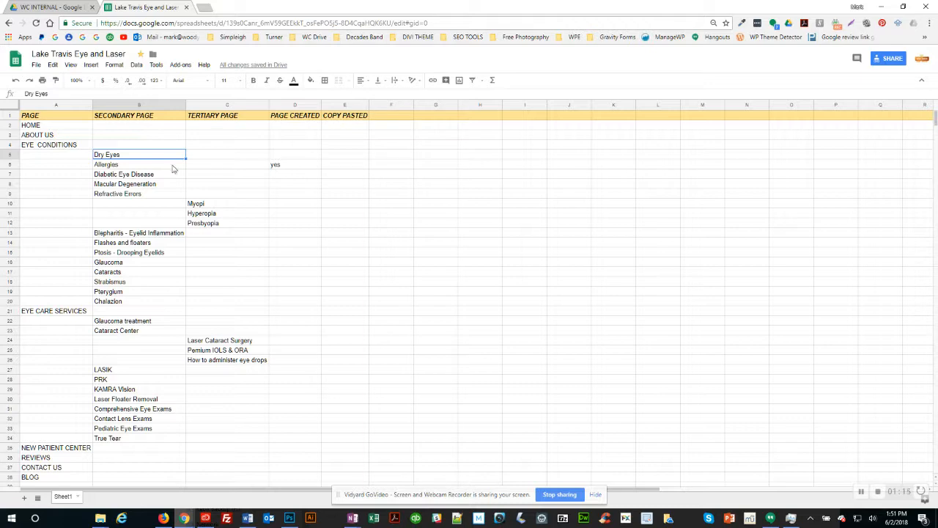
# Switch to the existing Lake Travis Eye website and open the Dry Eye page under Other Eye Conditions
pyautogui.hotkey('alt', 'Tab')
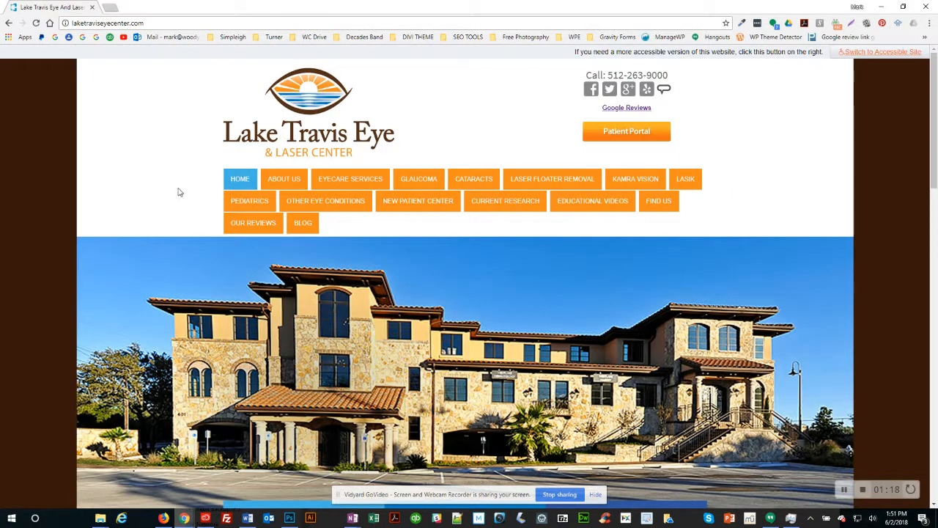
pyautogui.moveTo(325, 203)
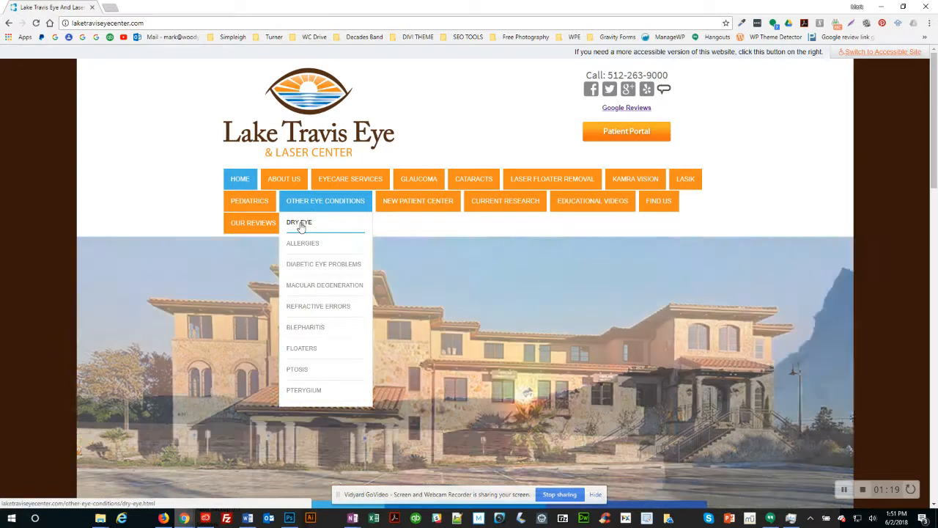
pyautogui.click(300, 227)
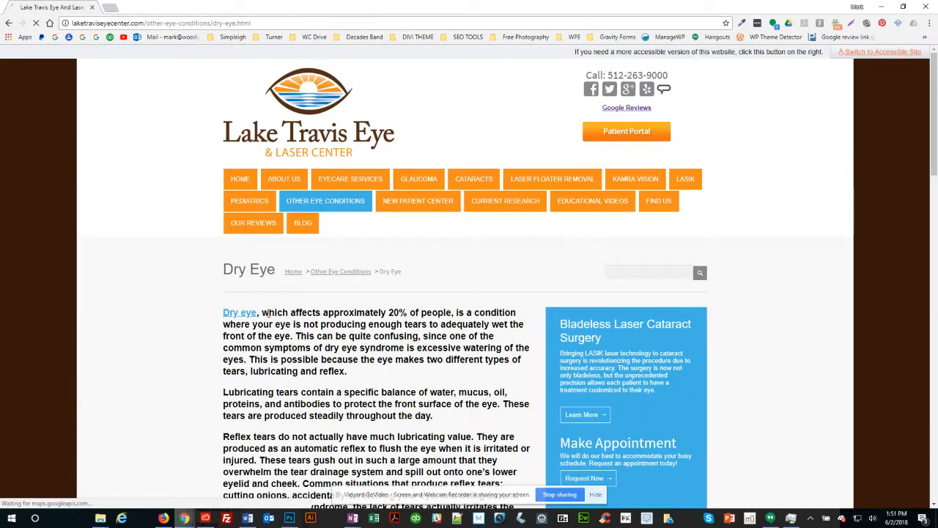
# Select the entire Dry Eye article text from the opening paragraph through the Anti-inflammatory Eye Drops section
pyautogui.tripleClick(270, 313)
pyautogui.scroll(-6, 270, 314)
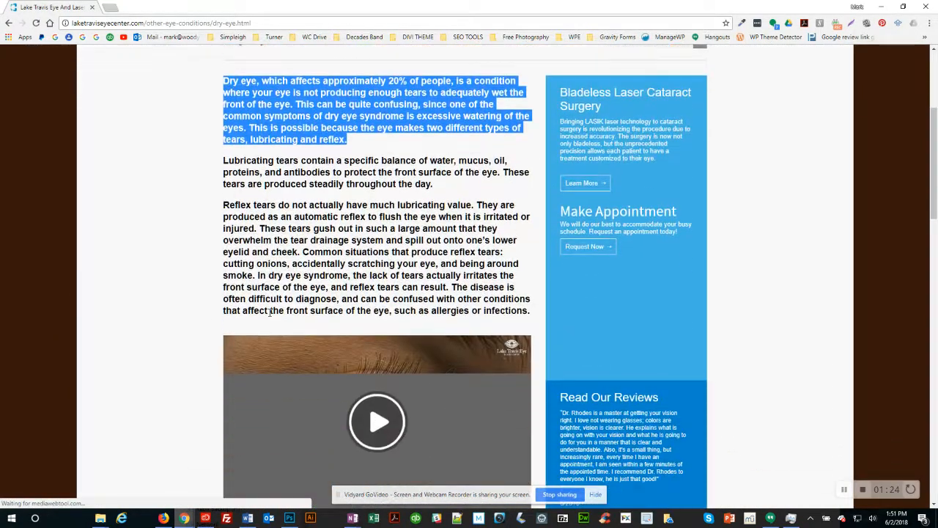
pyautogui.scroll(-3, 269, 313)
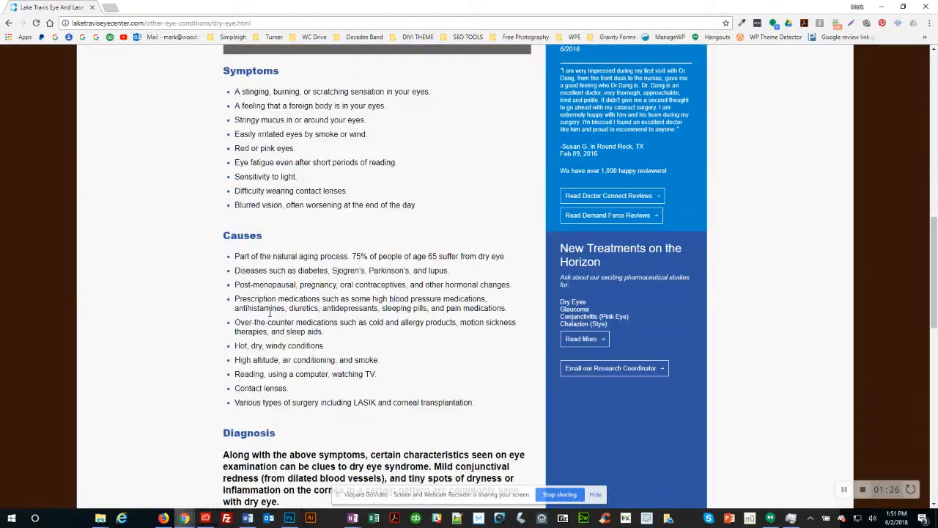
pyautogui.scroll(-7, 269, 313)
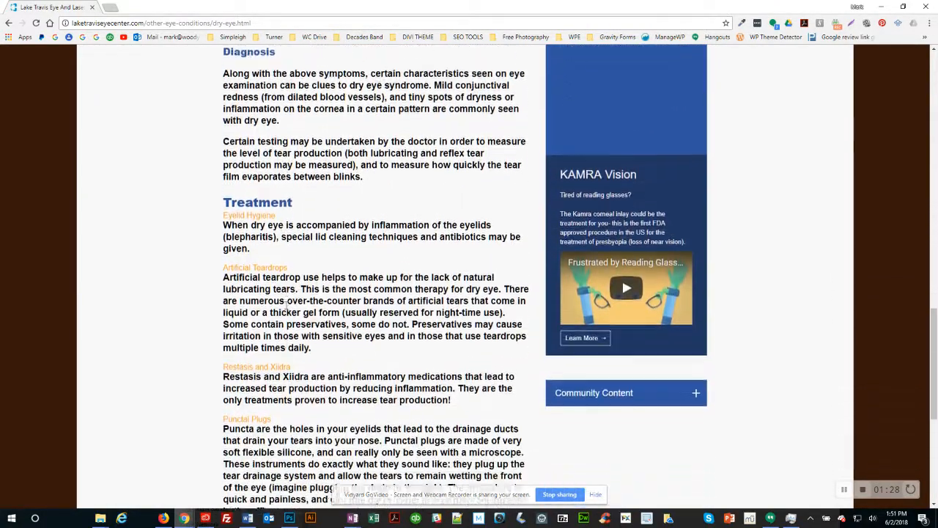
pyautogui.scroll(-2, 285, 303)
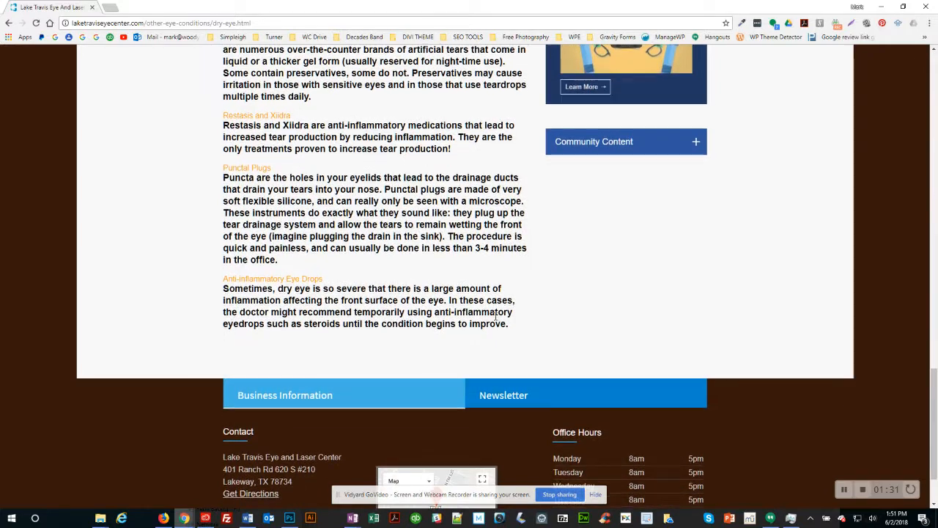
pyautogui.keyDown('shift'); pyautogui.click(511, 326); pyautogui.keyUp('shift')
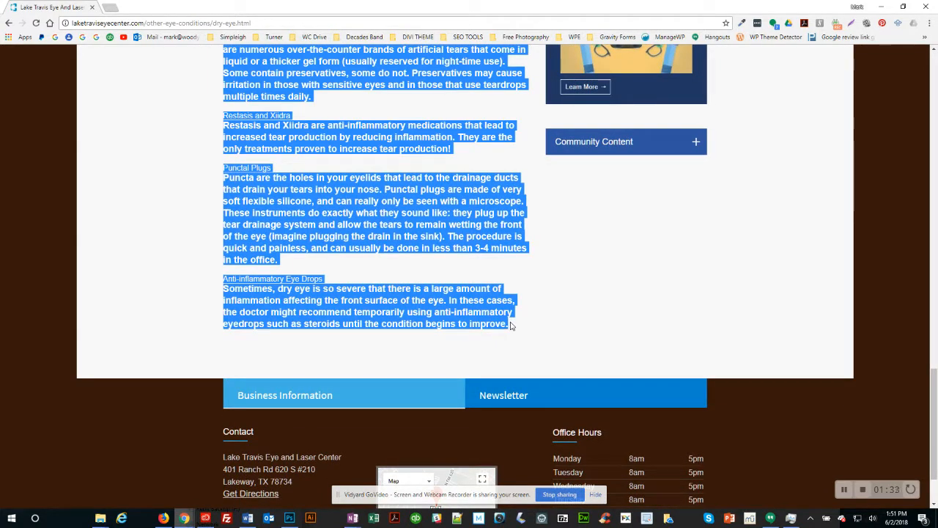
# Switch to the new WordPress site and create a new page titled "Dry Eye"
pyautogui.hotkey('alt', 'Tab')
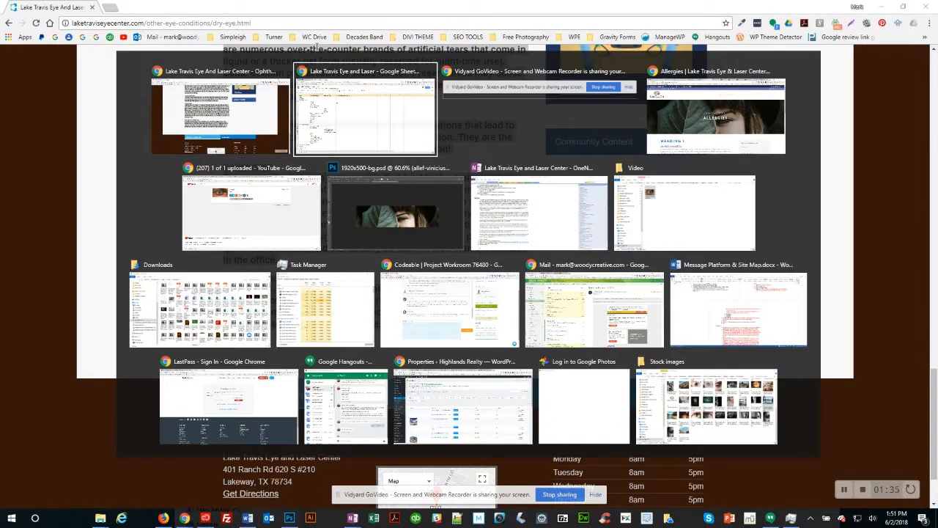
pyautogui.hotkey('alt', 'Tab')
pyautogui.hotkey('alt', 'Tab')
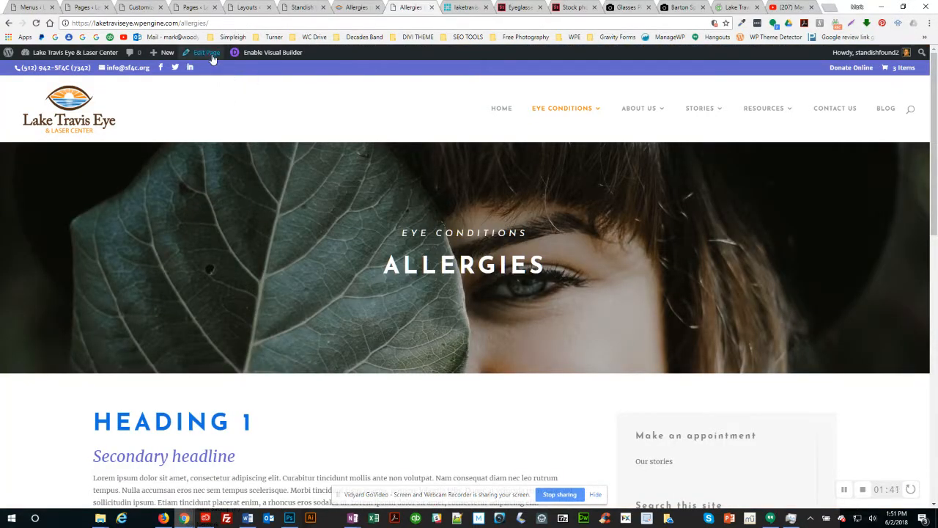
pyautogui.moveTo(167, 60)
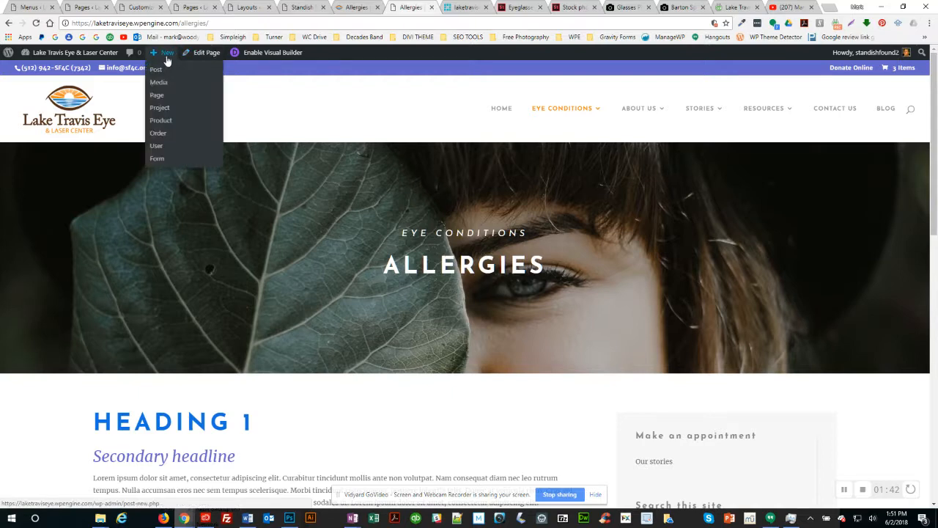
pyautogui.click(157, 99)
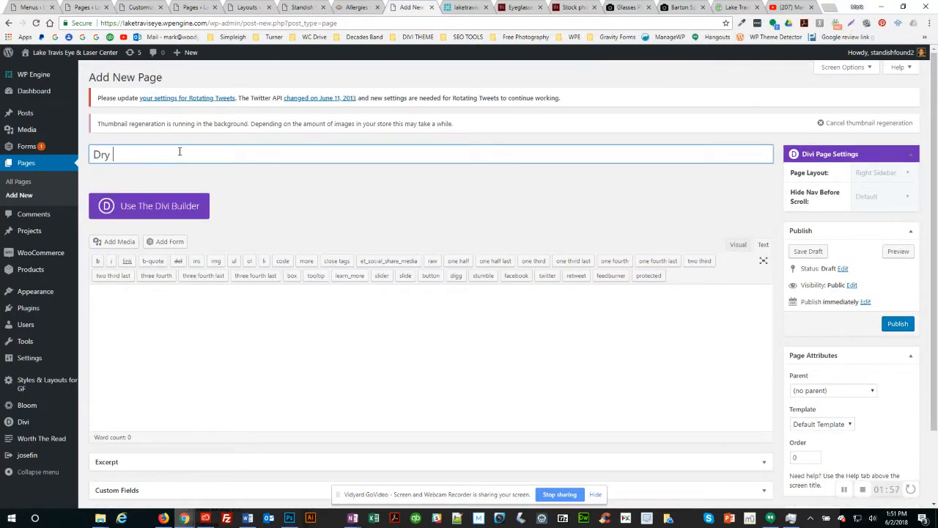
pyautogui.write('Eye')
# Set the Dry Eye page layout to Fullwidth and enable the Divi Builder
pyautogui.click(896, 176)
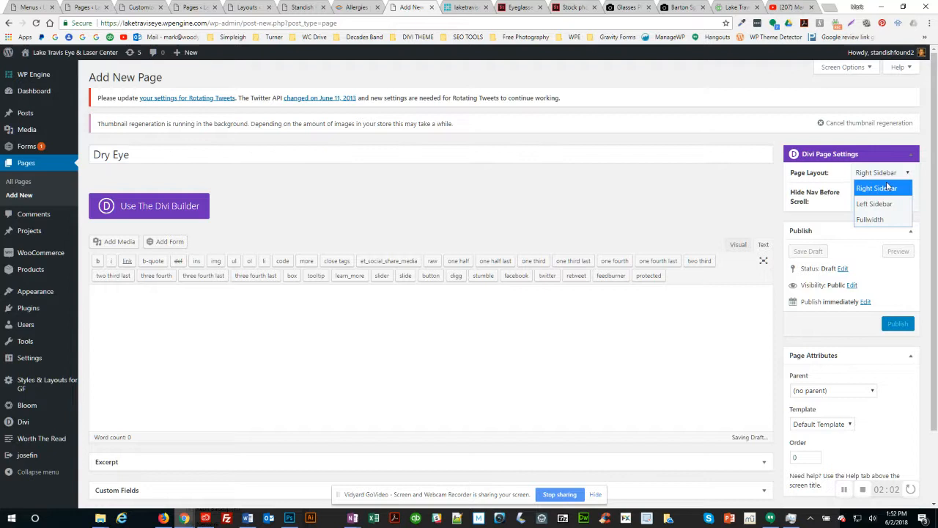
pyautogui.click(875, 222)
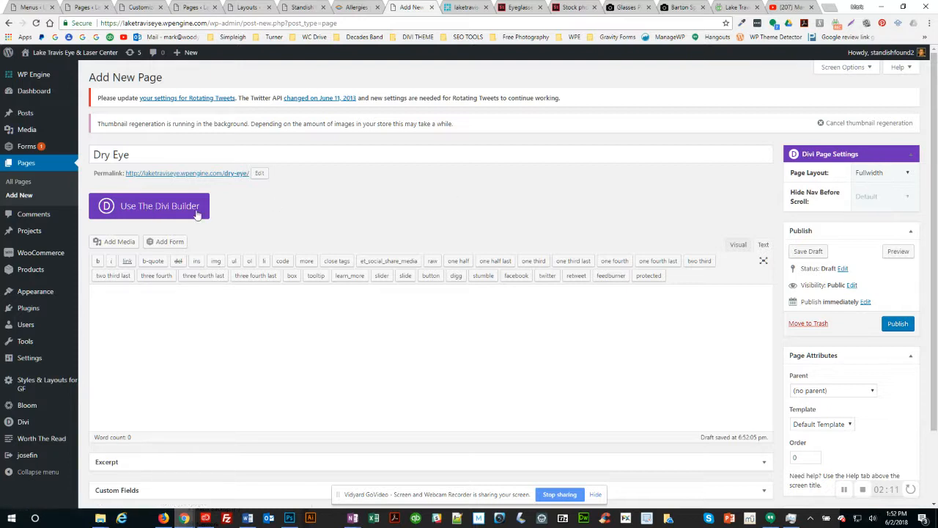
pyautogui.click(148, 208)
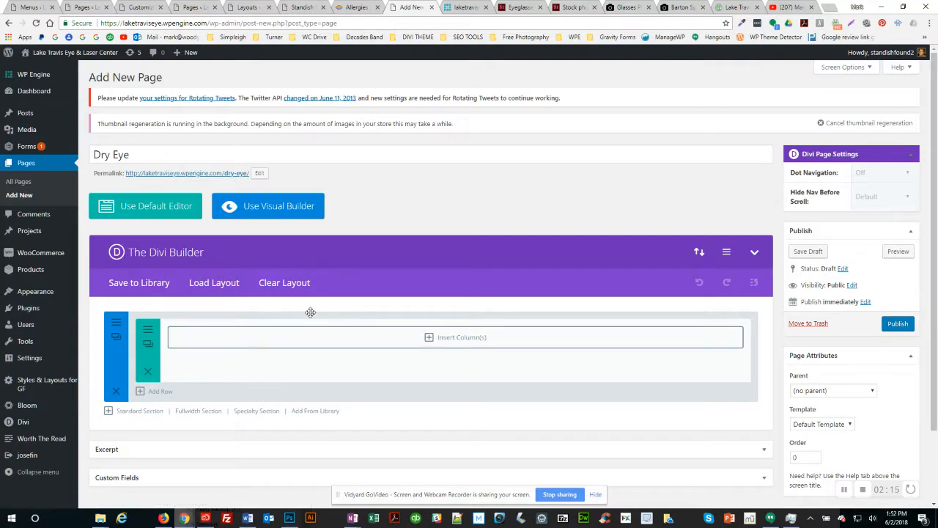
# Search the saved layouts for "mac" and load the MAC Basic Services Page 2018-06-02 layout into the page
pyautogui.click(212, 285)
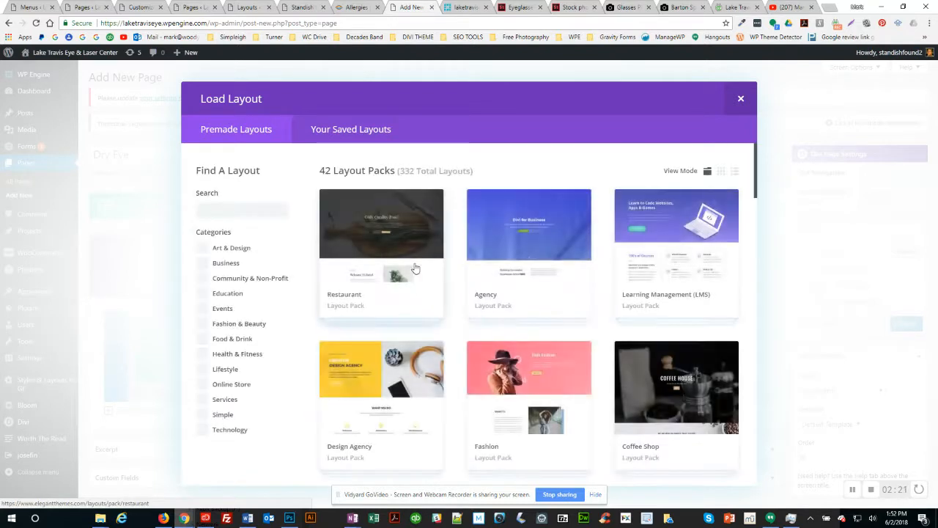
pyautogui.click(352, 131)
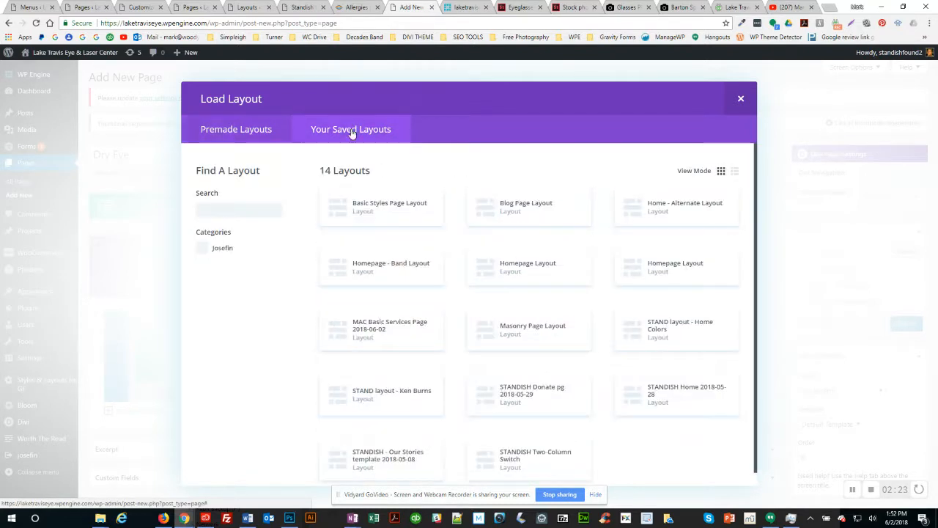
pyautogui.scroll(-1, 371, 285)
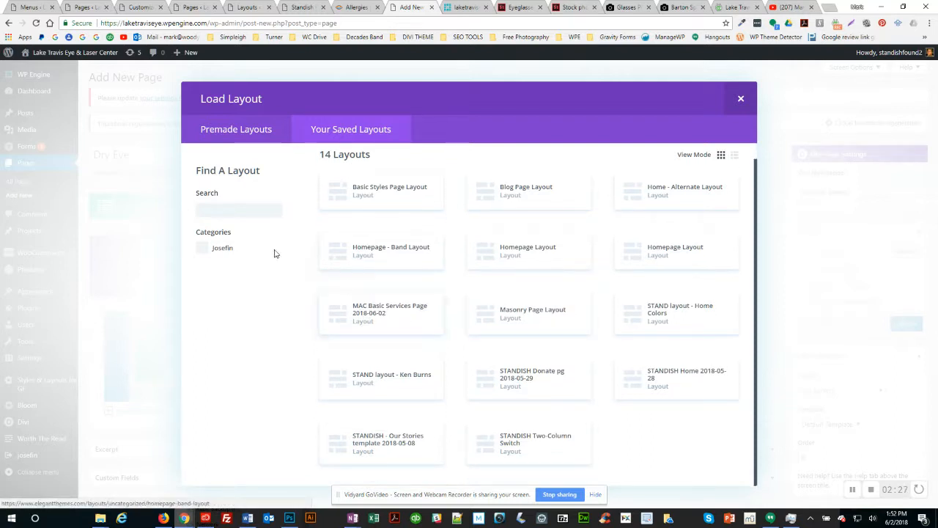
pyautogui.click(244, 211)
pyautogui.write('mac')
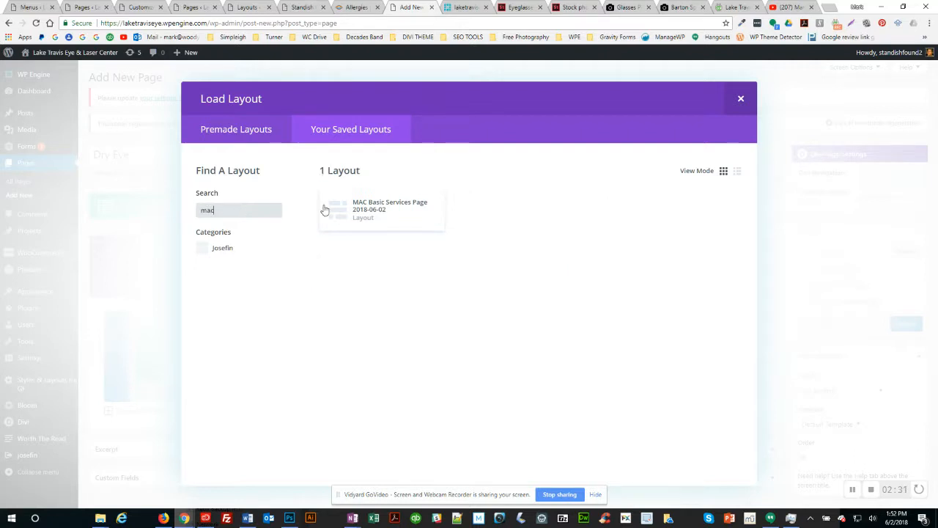
pyautogui.click(348, 212)
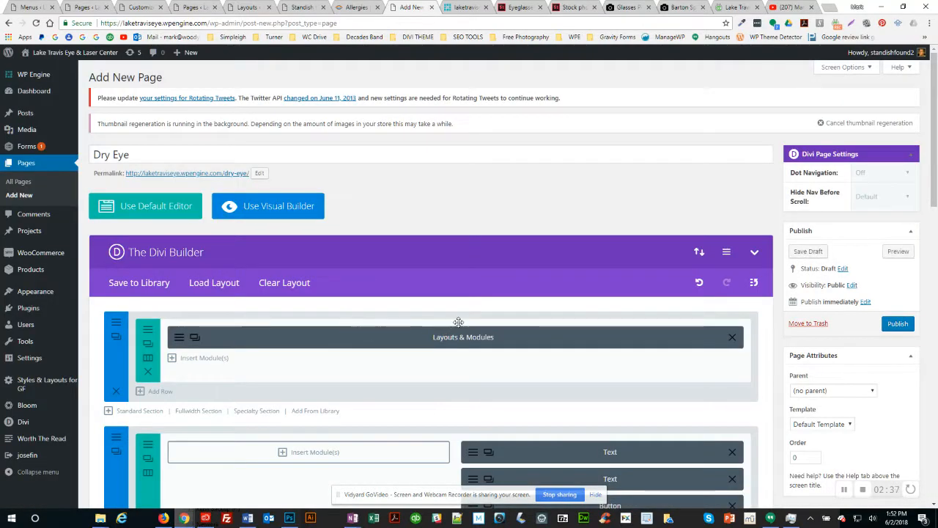
pyautogui.scroll(-6, 461, 310)
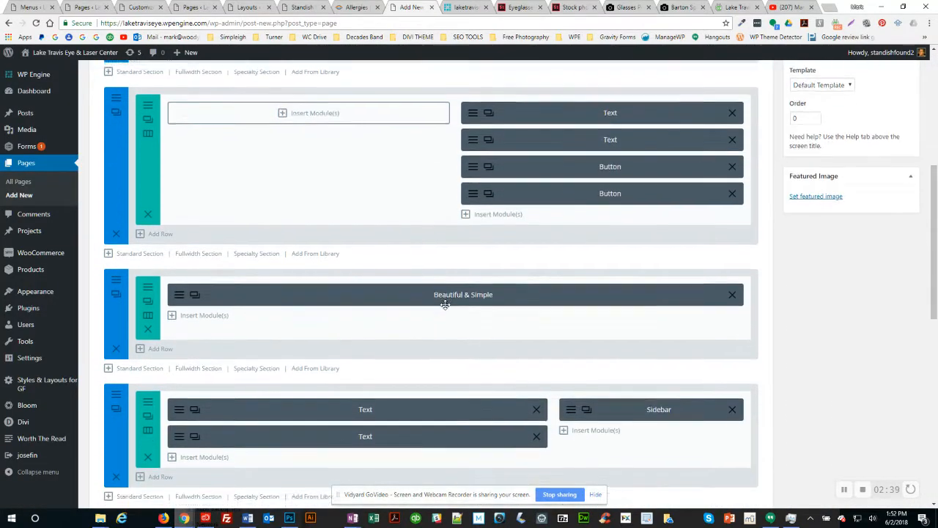
# Look over the loaded layout's sections and open the Dry Eye page in the Visual Builder
pyautogui.scroll(-3, 446, 305)
pyautogui.scroll(6, 446, 304)
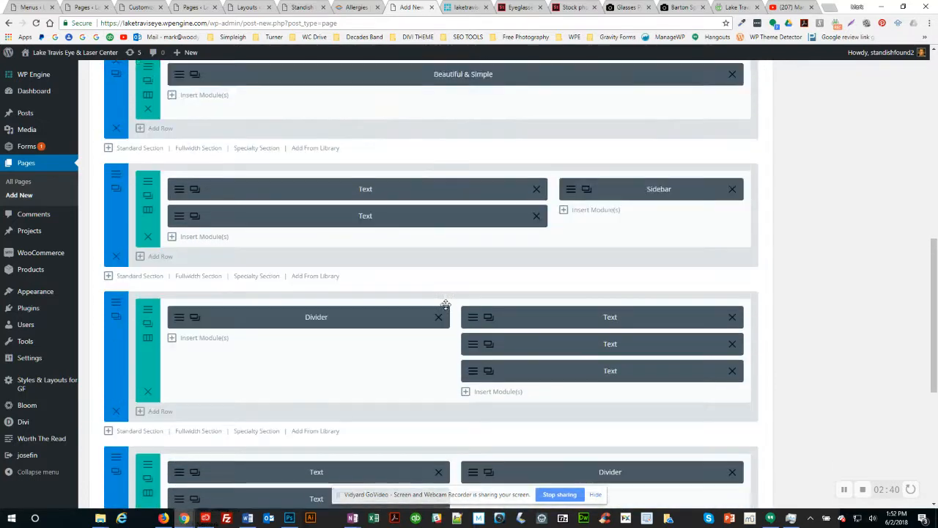
pyautogui.scroll(2, 446, 304)
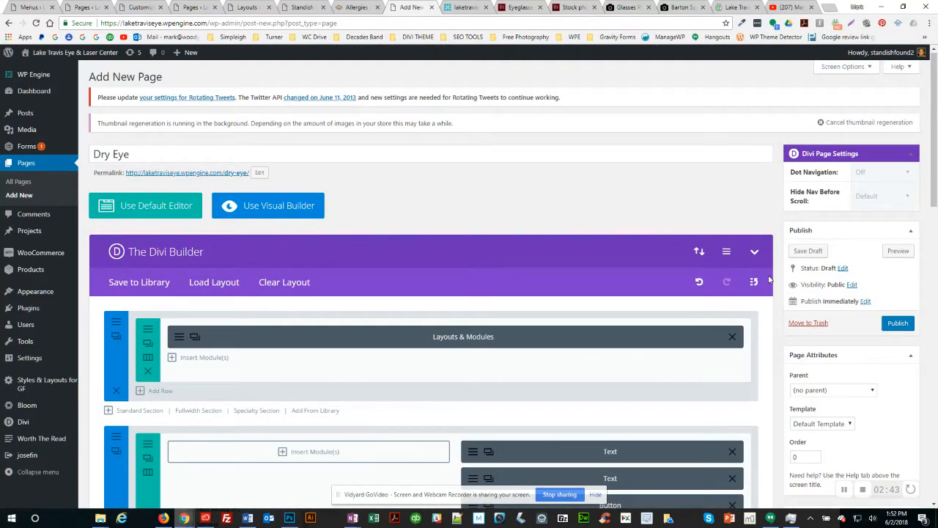
pyautogui.click(276, 208)
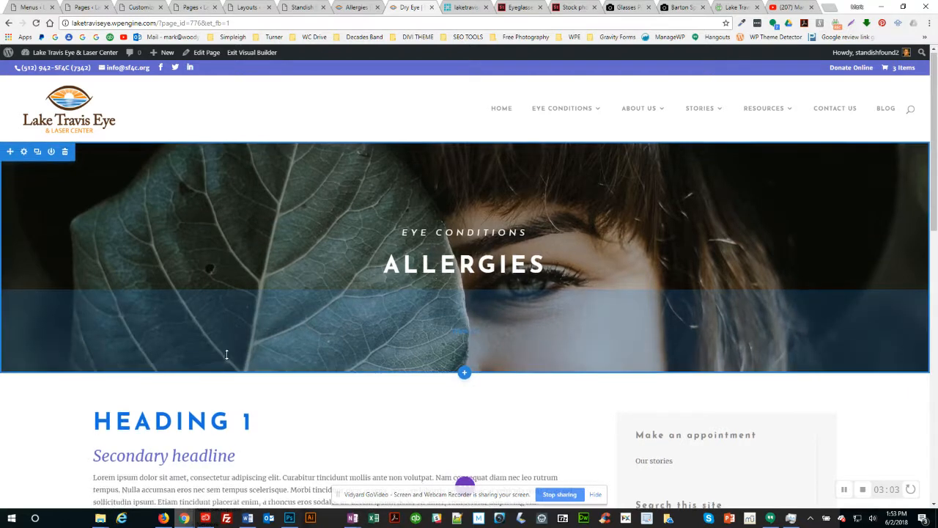
# Turn on Show Disabled Modules At 50% Opacity in the Visual Builder's builder settings
pyautogui.scroll(-2, 430, 424)
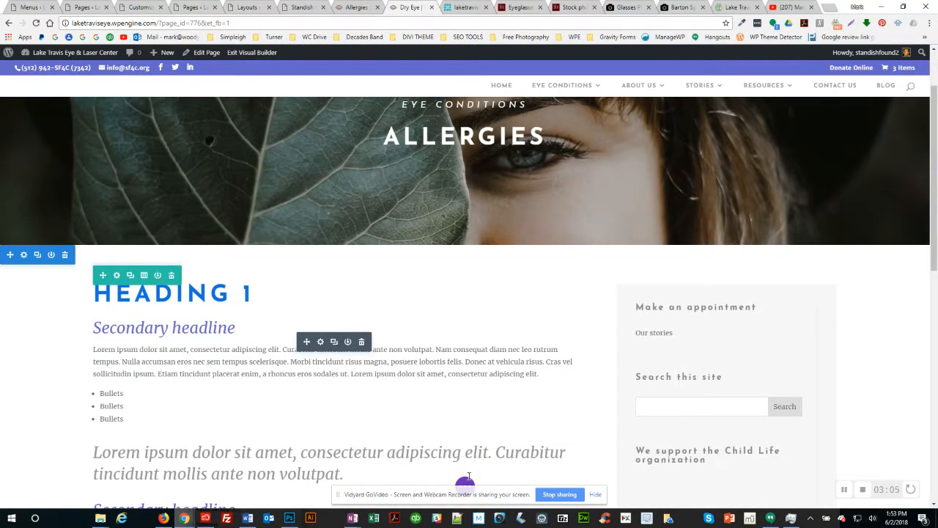
pyautogui.click(595, 494)
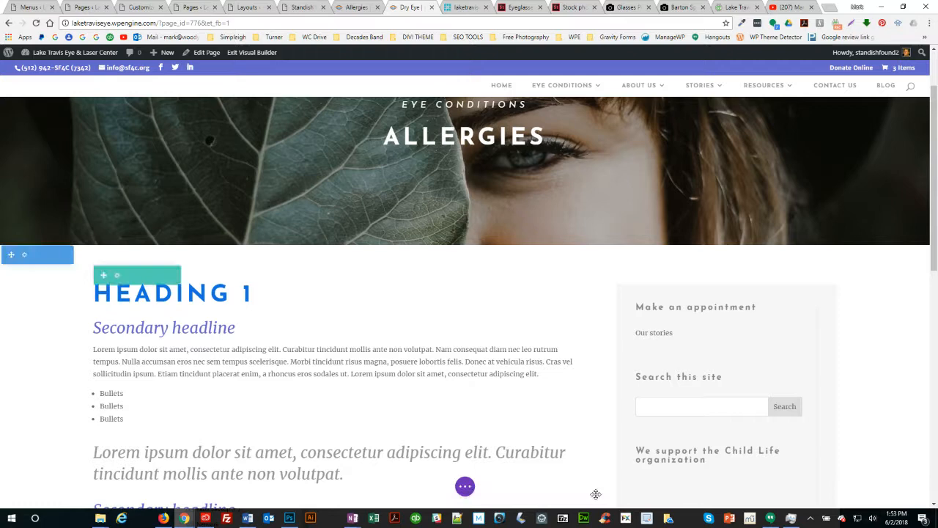
pyautogui.click(465, 487)
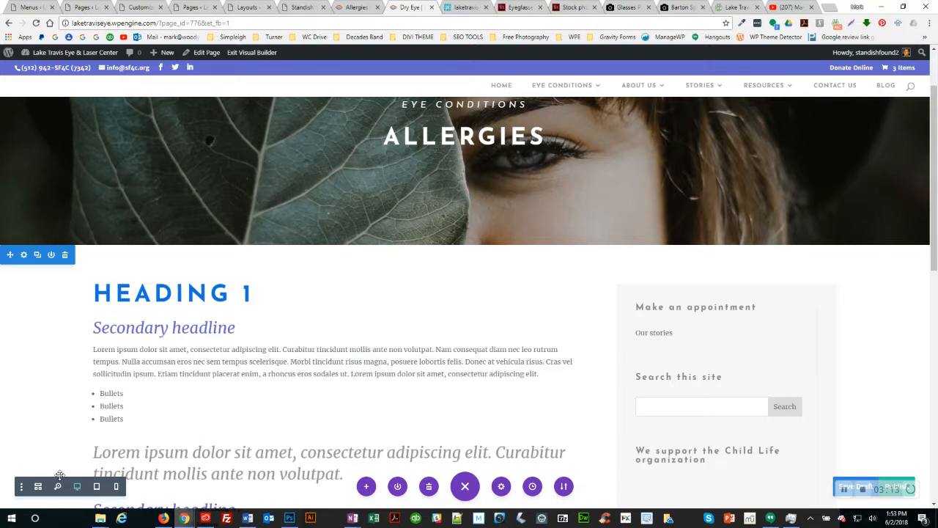
pyautogui.click(22, 488)
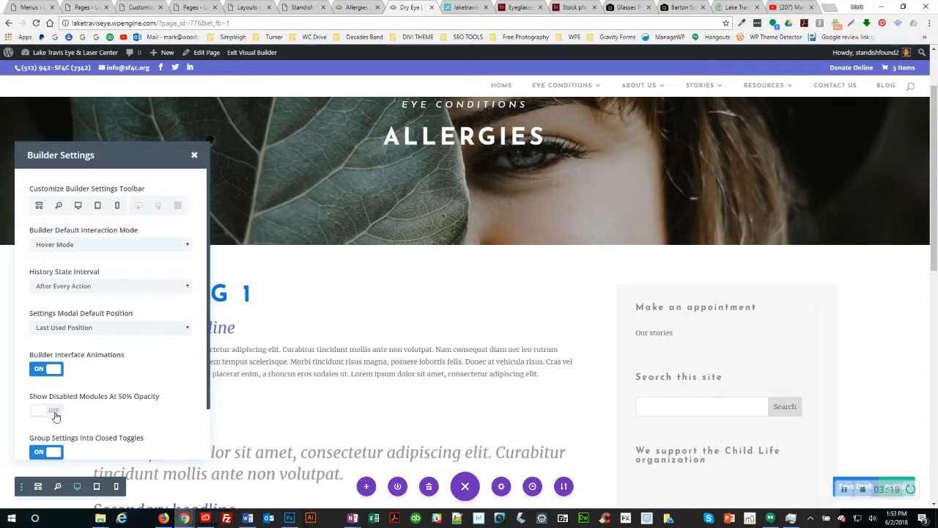
pyautogui.click(55, 415)
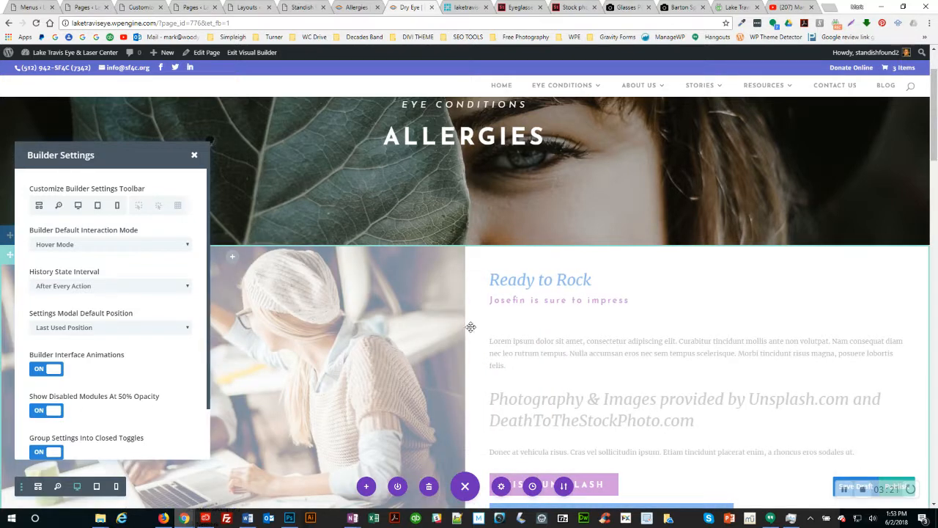
# Review the page's disabled sections, turn Show Disabled Modules At 50% Opacity back off, and close the builder settings
pyautogui.scroll(-4, 463, 305)
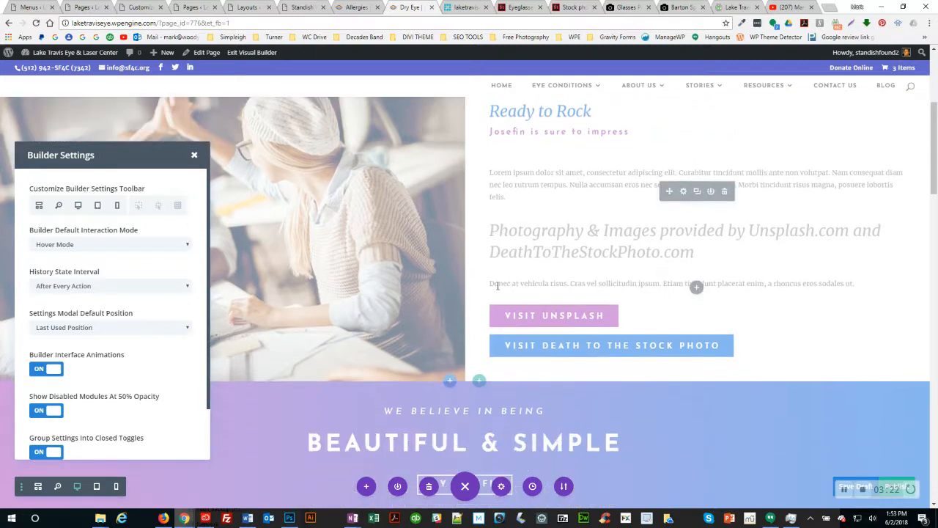
pyautogui.scroll(-6, 431, 270)
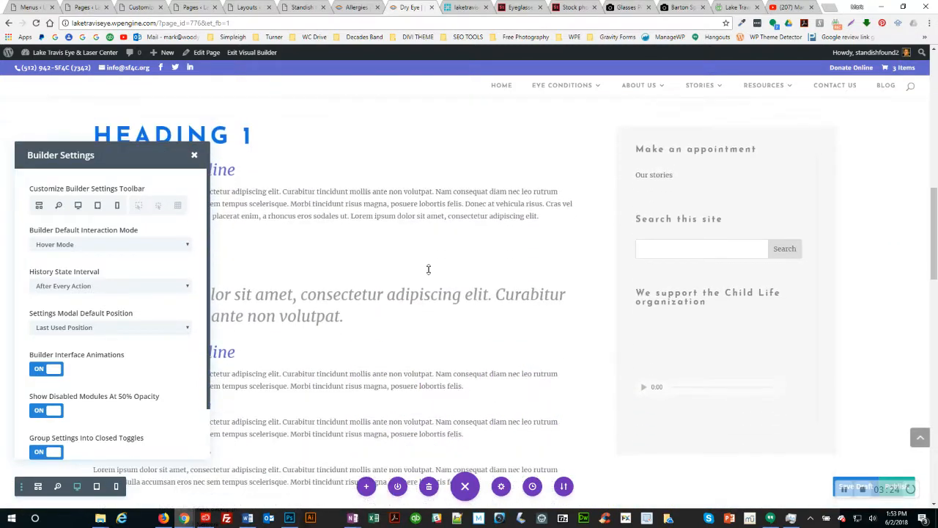
pyautogui.scroll(-5, 429, 269)
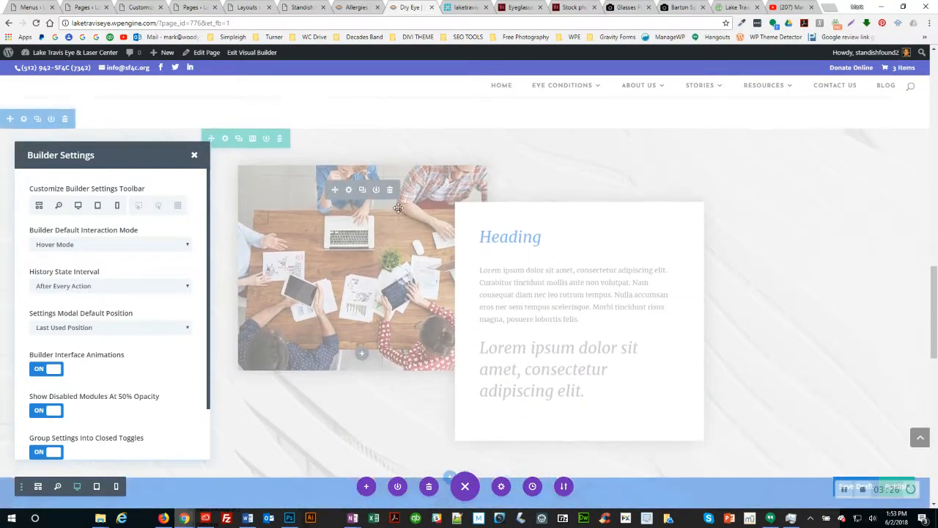
pyautogui.scroll(1, 394, 216)
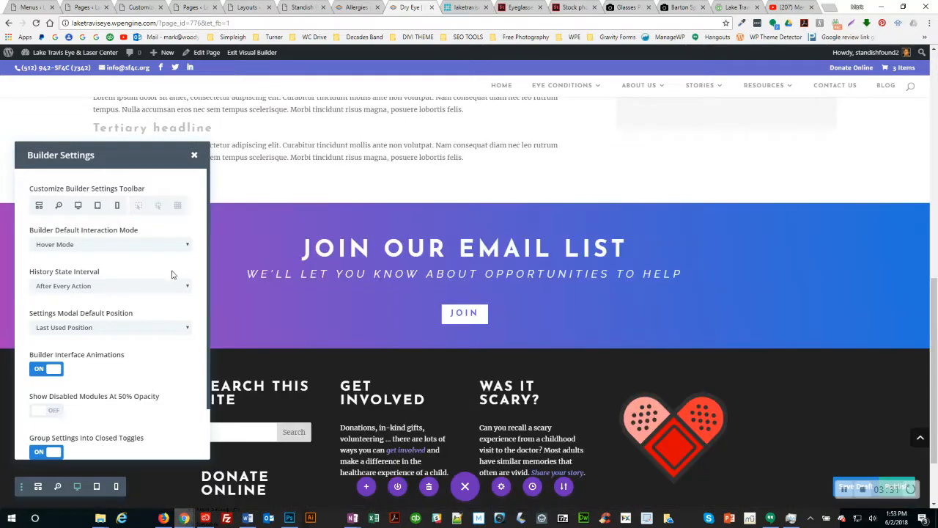
pyautogui.click(195, 155)
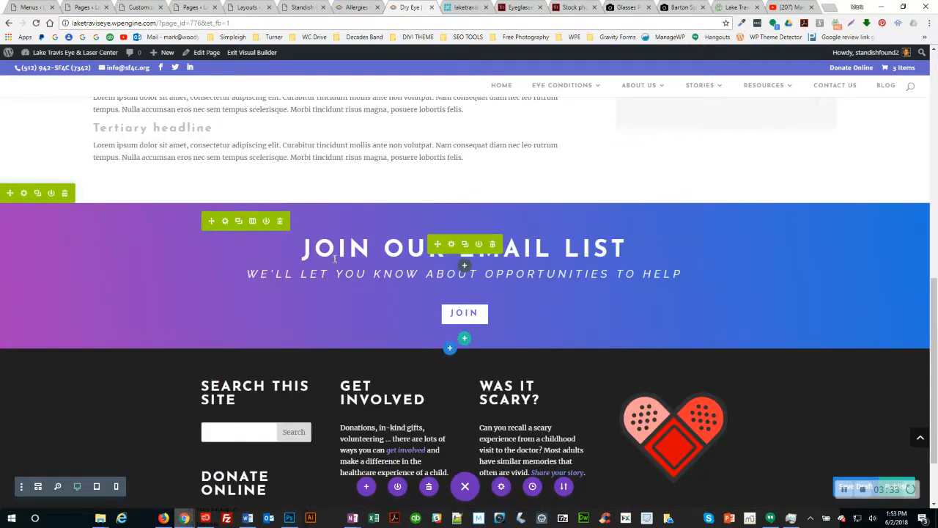
# Replace the banner title "Allergies" with "DRY EYE" directly on the page
pyautogui.scroll(3, 315, 258)
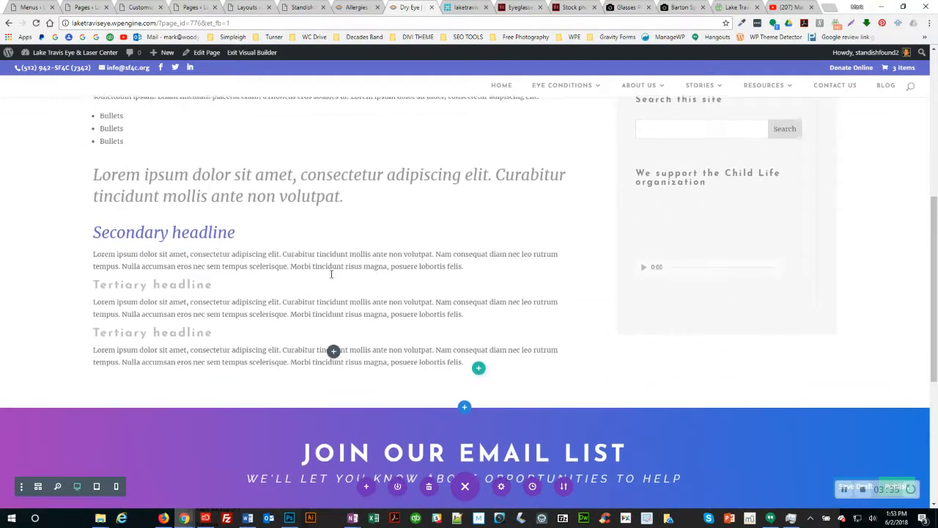
pyautogui.scroll(-1, 334, 264)
pyautogui.scroll(6, 333, 278)
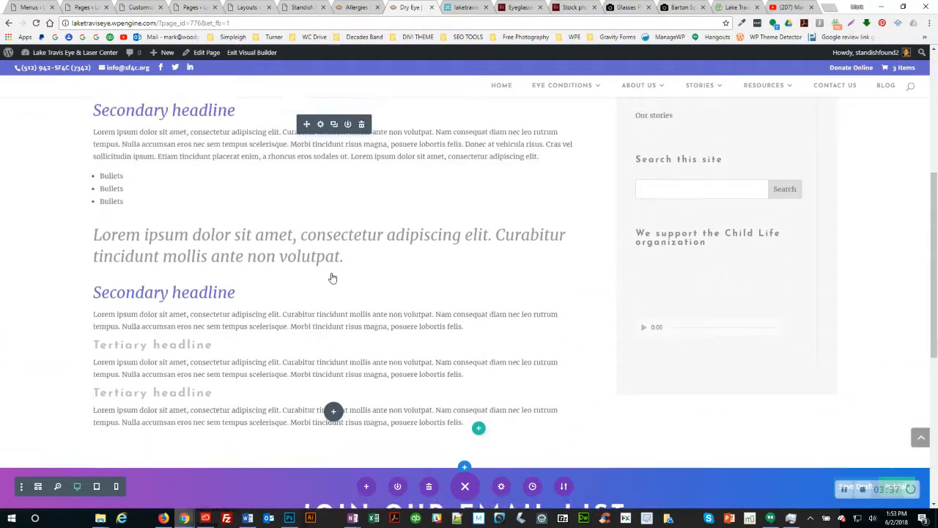
pyautogui.scroll(1, 332, 278)
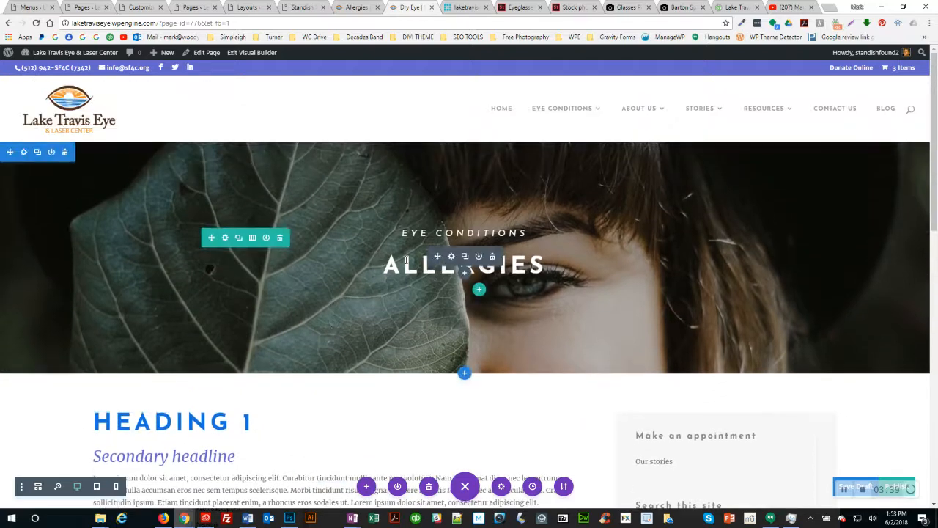
pyautogui.moveTo(423, 233); pyautogui.dragTo(483, 230)
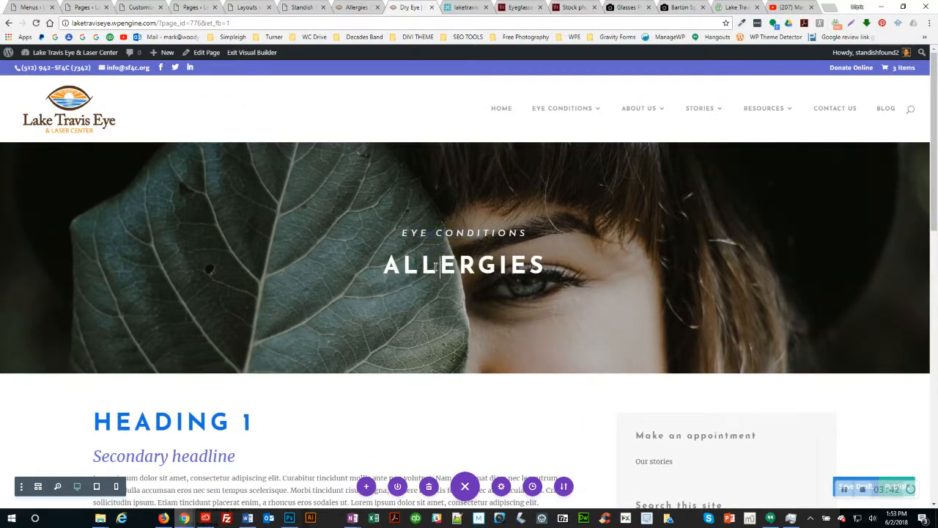
pyautogui.doubleClick(440, 267)
pyautogui.click(405, 265)
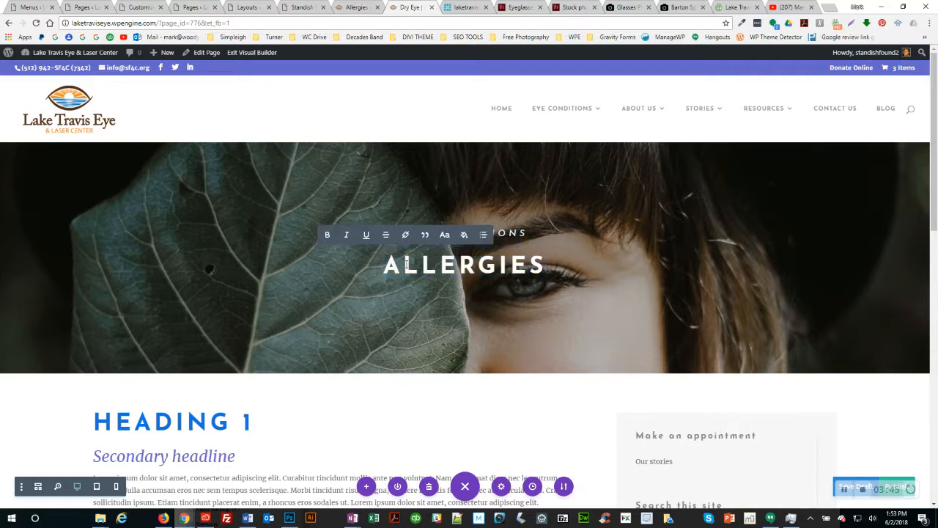
pyautogui.press('BackSpace')
pyautogui.write('DRY EYE')
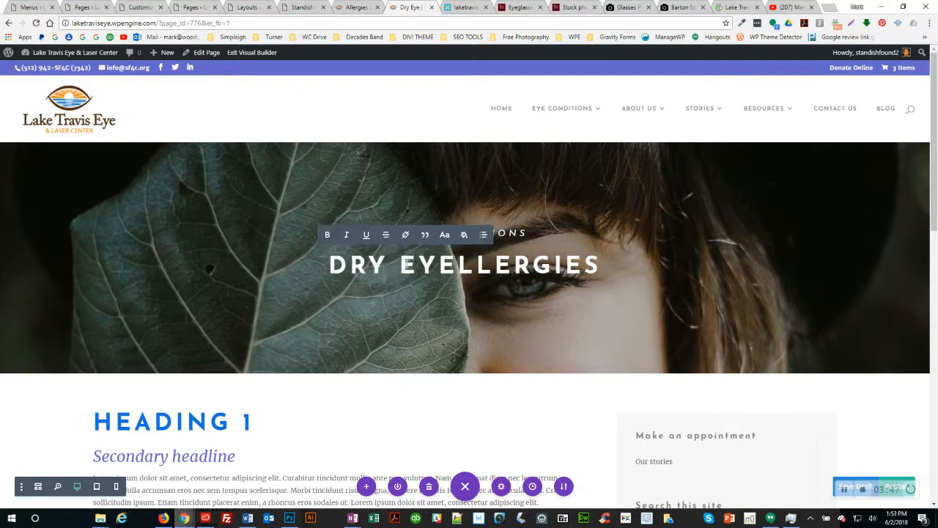
pyautogui.press('Delete')
pyautogui.press('Delete')
pyautogui.press('Delete')
pyautogui.press('Delete')
pyautogui.press('Delete')
pyautogui.press('Delete')
pyautogui.press('Delete')
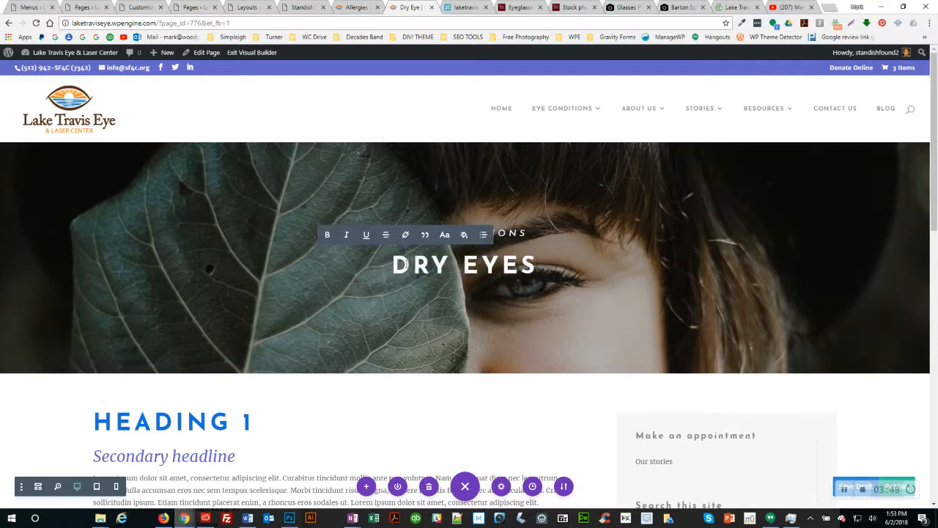
pyautogui.press('Delete')
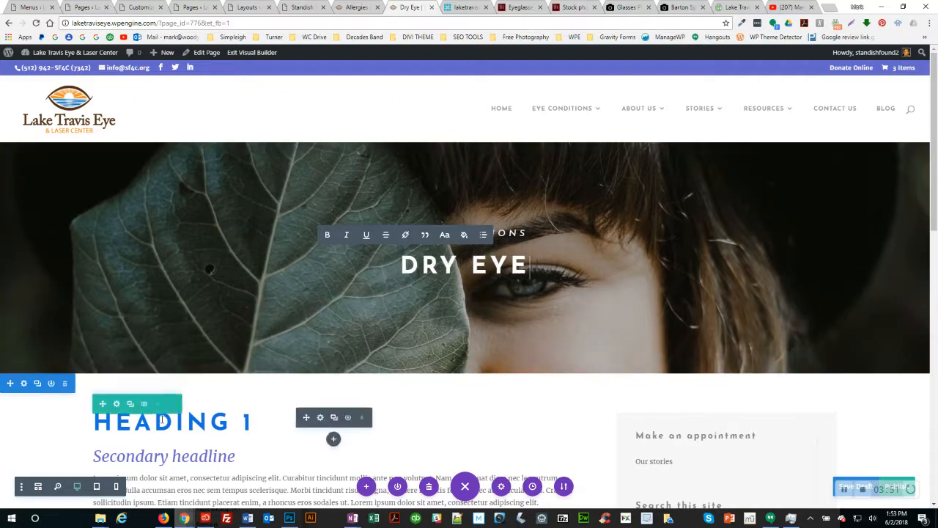
# Check the Dry Eye article on the existing site and replace the new page's "Heading 1" text with "DRY EYE"
pyautogui.click(155, 421)
pyautogui.hotkey('alt', 'Tab')
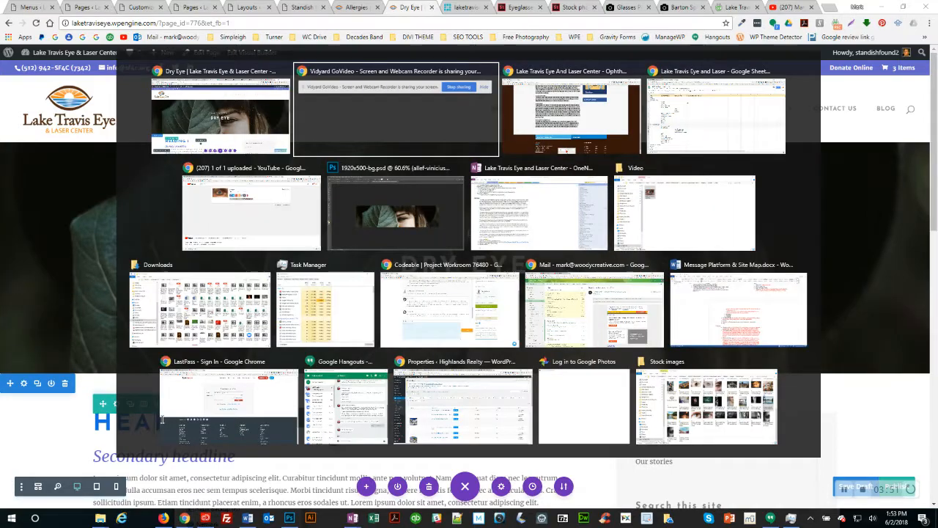
pyautogui.scroll(10, 204, 312)
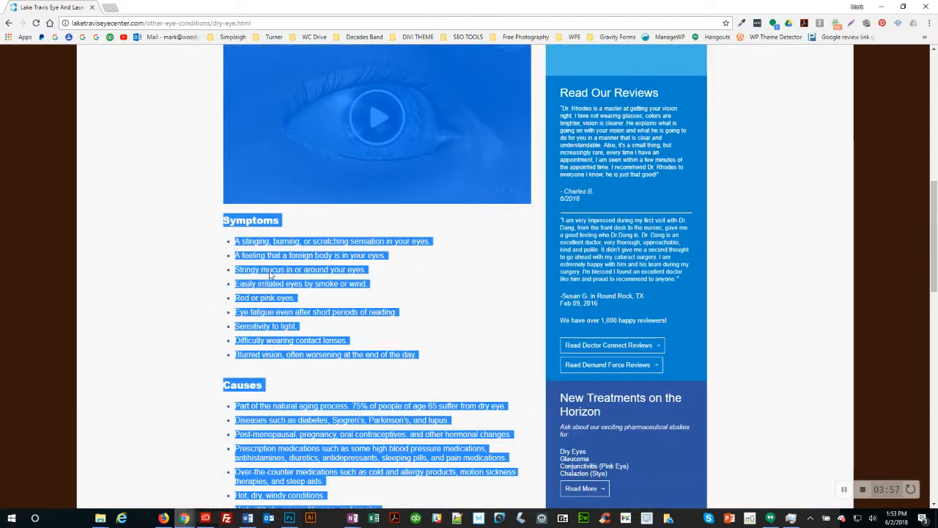
pyautogui.click(208, 242)
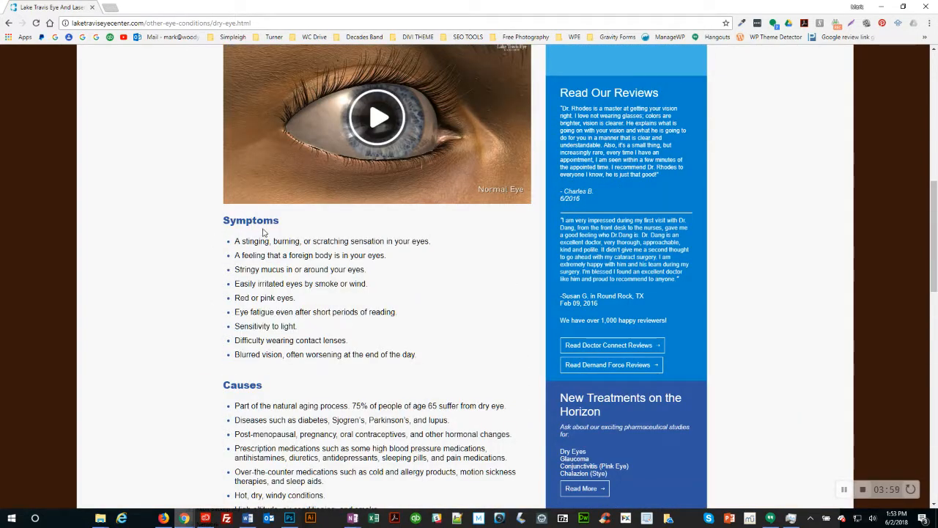
pyautogui.hotkey('alt', 'Tab')
pyautogui.moveTo(136, 423); pyautogui.dragTo(97, 420)
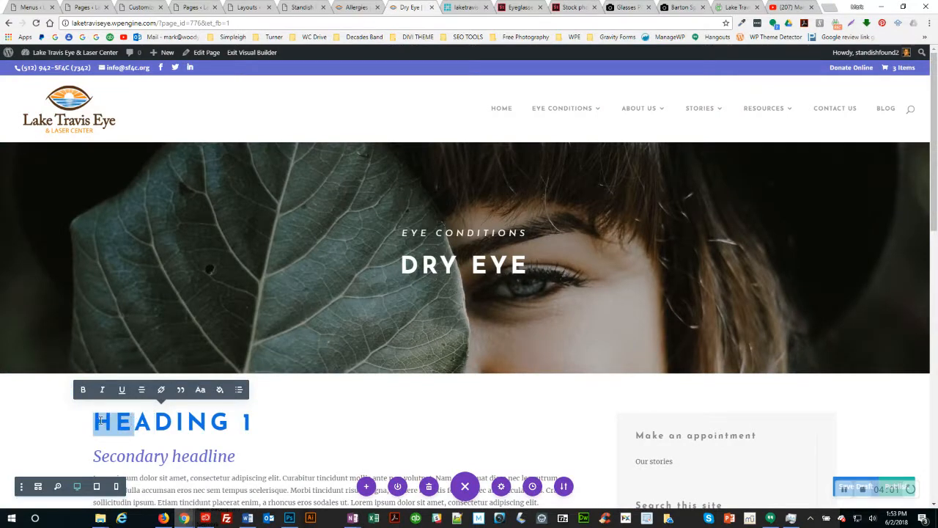
pyautogui.write('DRY EYE')
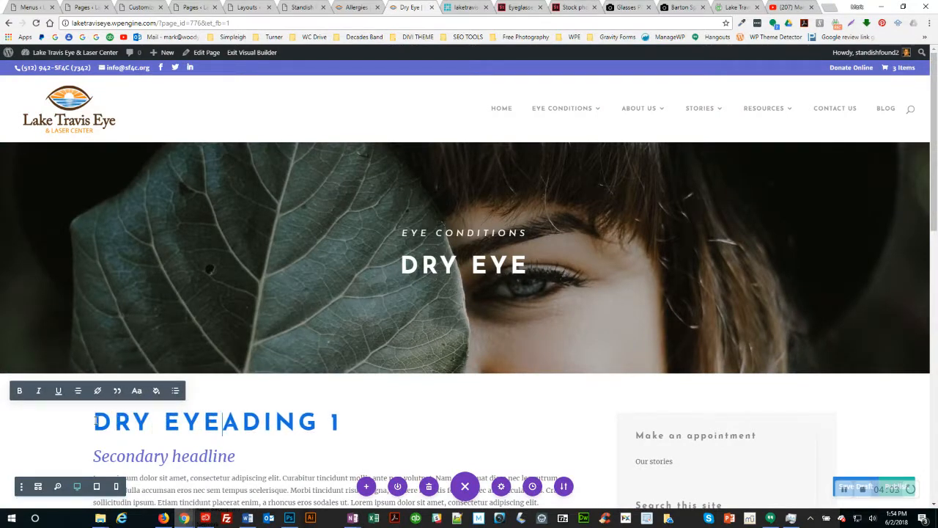
pyautogui.press('Delete')
pyautogui.press('Delete')
pyautogui.press('Delete')
pyautogui.press('Delete')
pyautogui.press('Delete')
pyautogui.press('Delete')
pyautogui.press('Delete')
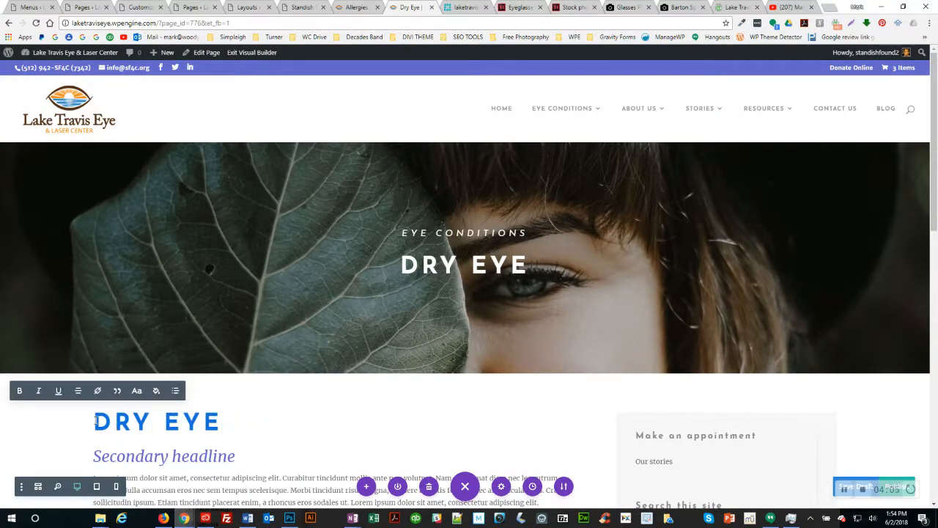
pyautogui.scroll(-2, 153, 431)
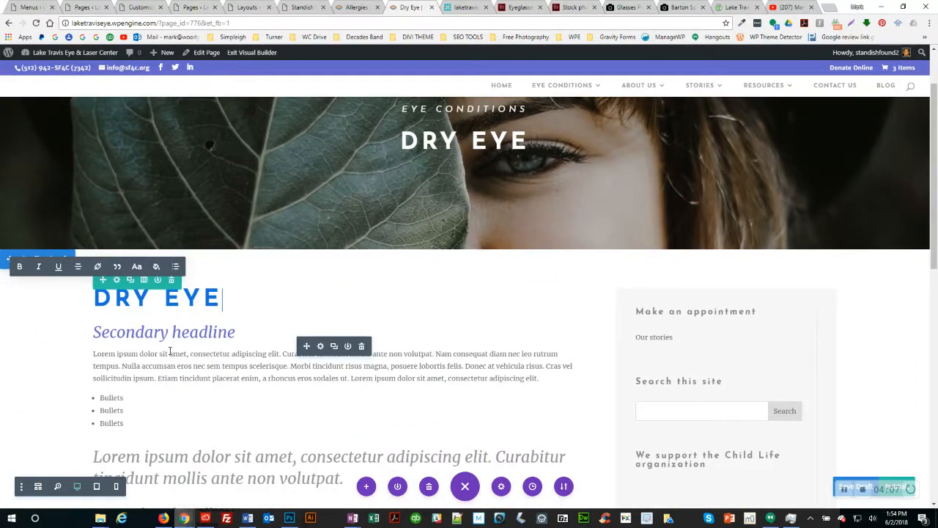
pyautogui.hotkey('alt', 'Tab')
pyautogui.hotkey('alt', 'Tab')
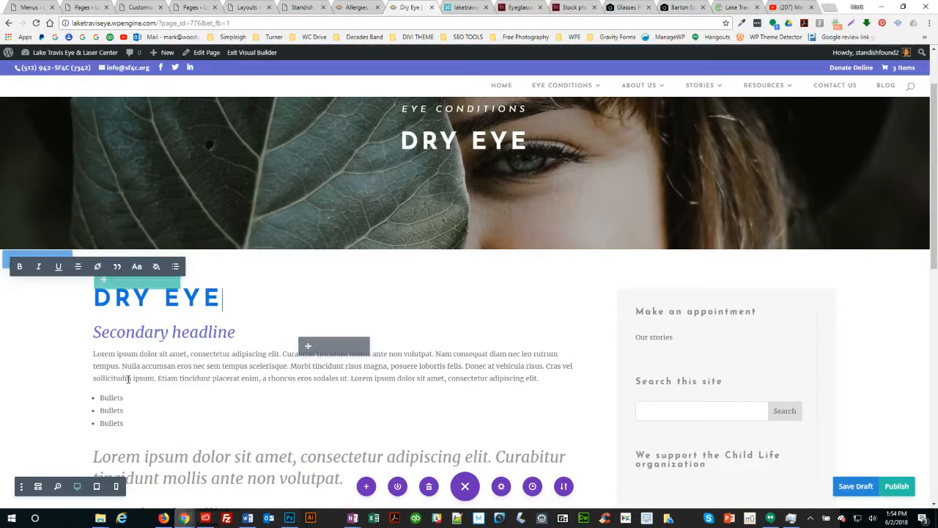
pyautogui.tripleClick(129, 332)
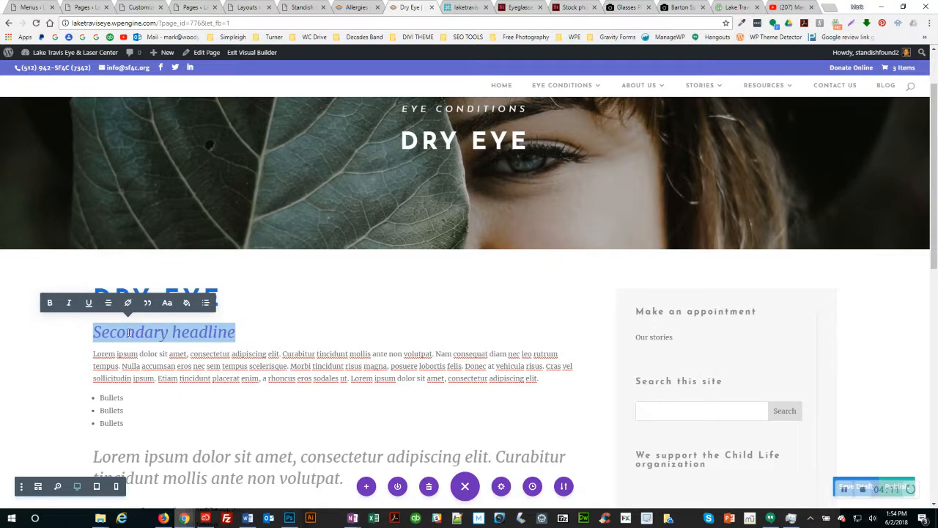
pyautogui.write('S')
pyautogui.press('Delete')
pyautogui.hotkey('ctrl', 'z')
pyautogui.press('Left')
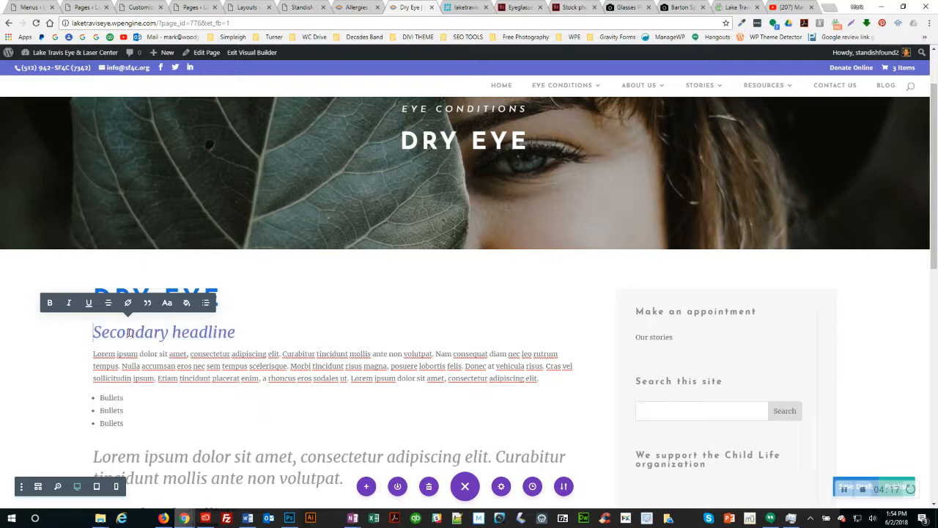
# Replace the "Secondary headline" text directly below the Dry Eye heading with "Symptoms"
pyautogui.hotkey('ctrl', 'shift', 'Right')
pyautogui.press('Delete')
pyautogui.write('Symptoms')
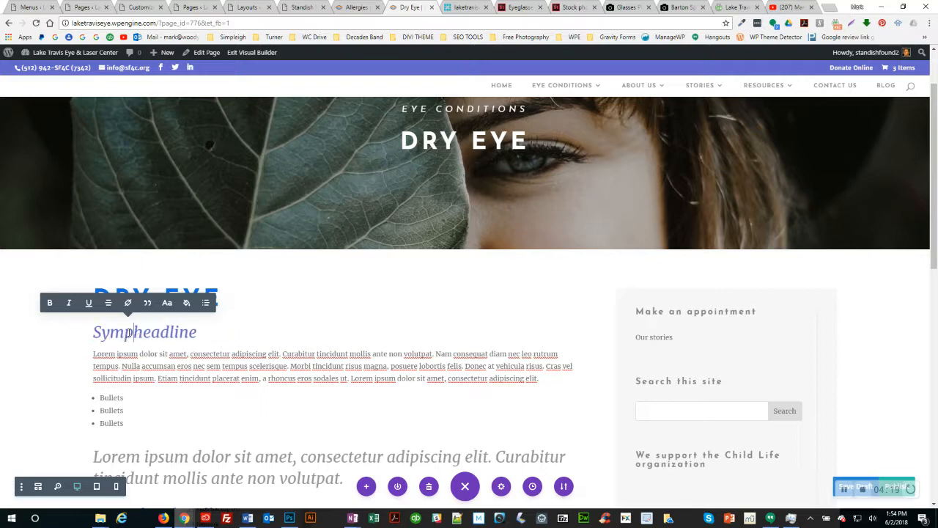
pyautogui.press('Delete')
pyautogui.press('Delete')
pyautogui.press('Delete')
pyautogui.press('Delete')
pyautogui.press('Delete')
pyautogui.press('Delete')
pyautogui.press('Delete')
pyautogui.press('Delete')
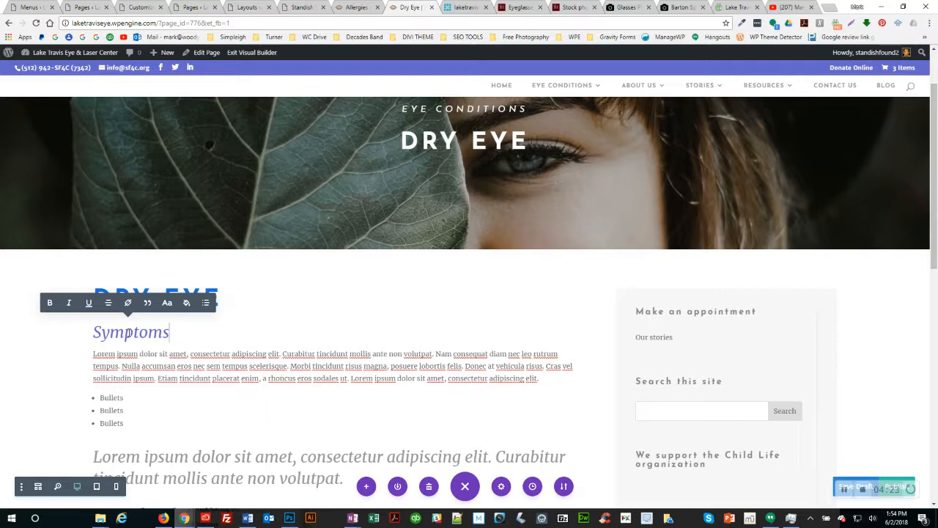
# Try deleting past the end of the Symptoms headline, and undo the edits to that headline
pyautogui.press('Delete')
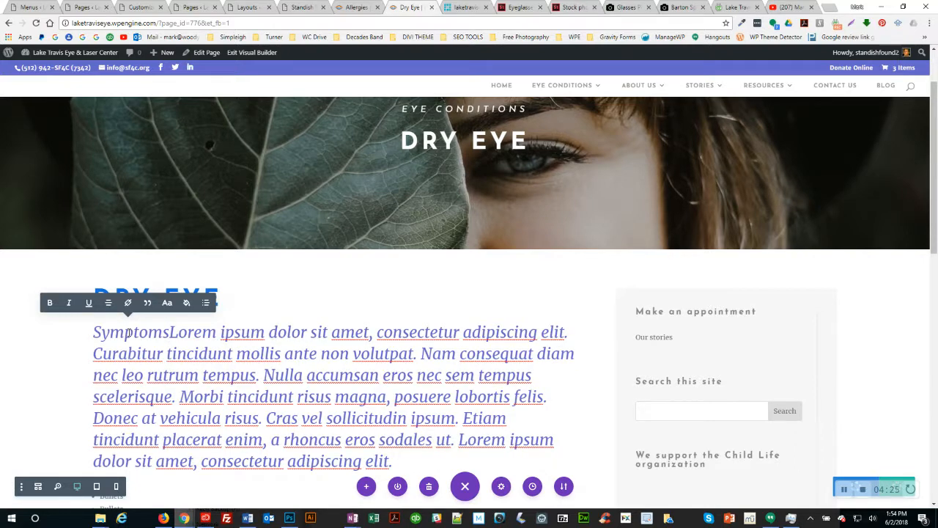
pyautogui.hotkey('ctrl', 'z')
pyautogui.press('Right')
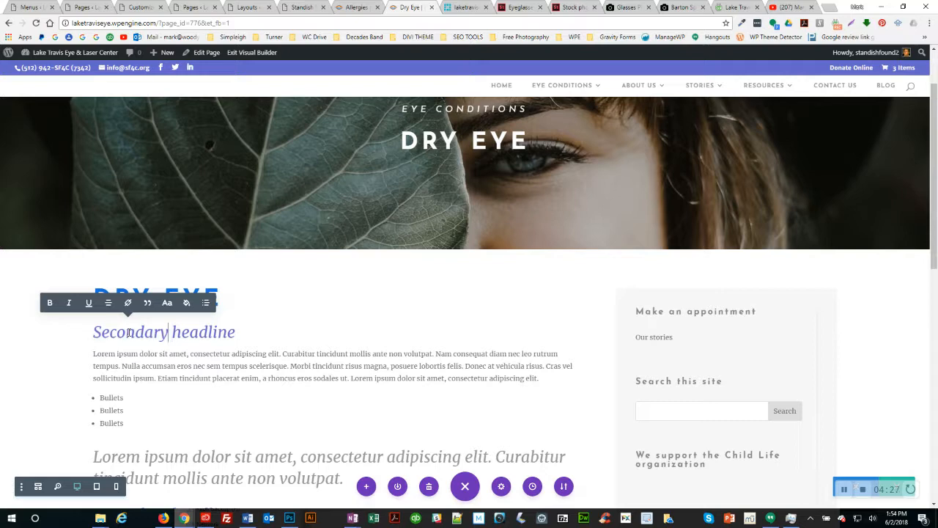
# Replace the "Secondary headline" text under the Dry Eye heading with "Symptoms", removing all leftover letters, and leave the text editing
pyautogui.press('Delete')
pyautogui.hotkey('shift', 'Home')
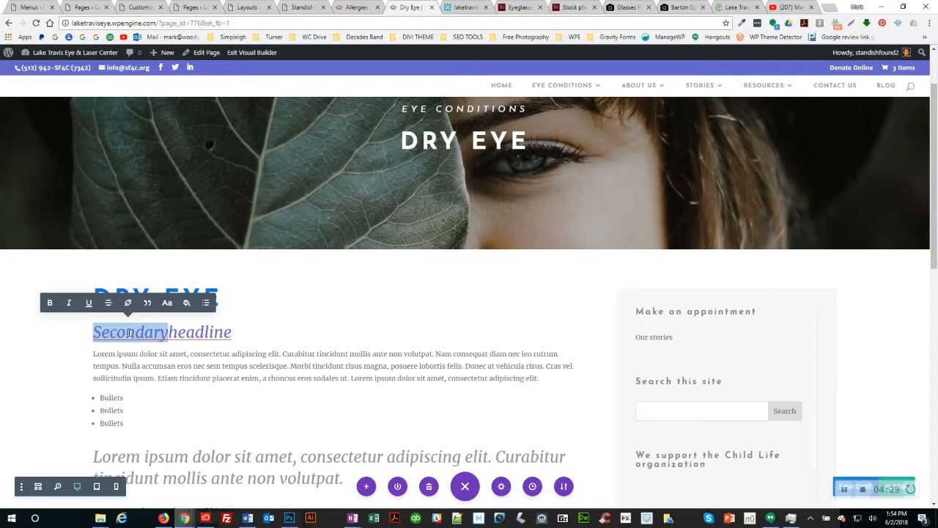
pyautogui.write('Symptoms')
pyautogui.press('Delete')
pyautogui.press('Delete')
pyautogui.press('Delete')
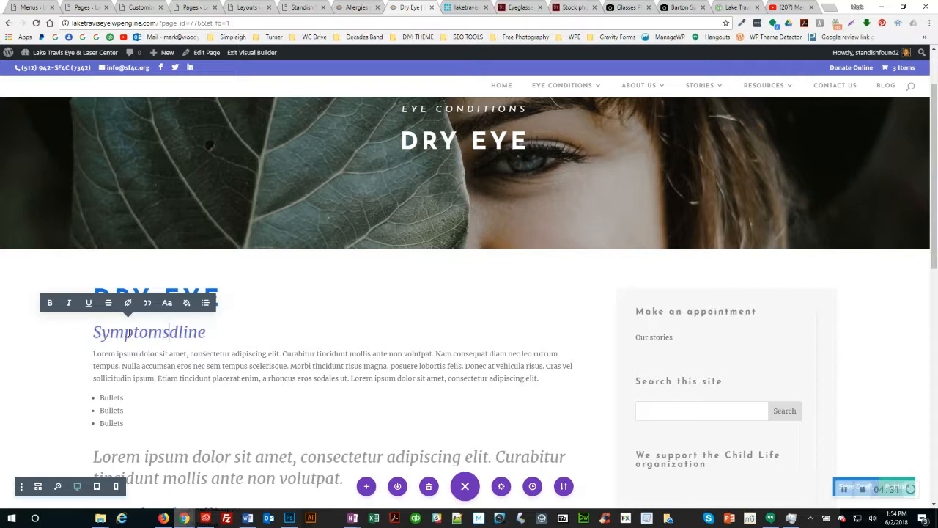
pyautogui.press('Delete')
pyautogui.press('Delete')
pyautogui.press('Delete')
pyautogui.press('Delete')
pyautogui.click(18, 305)
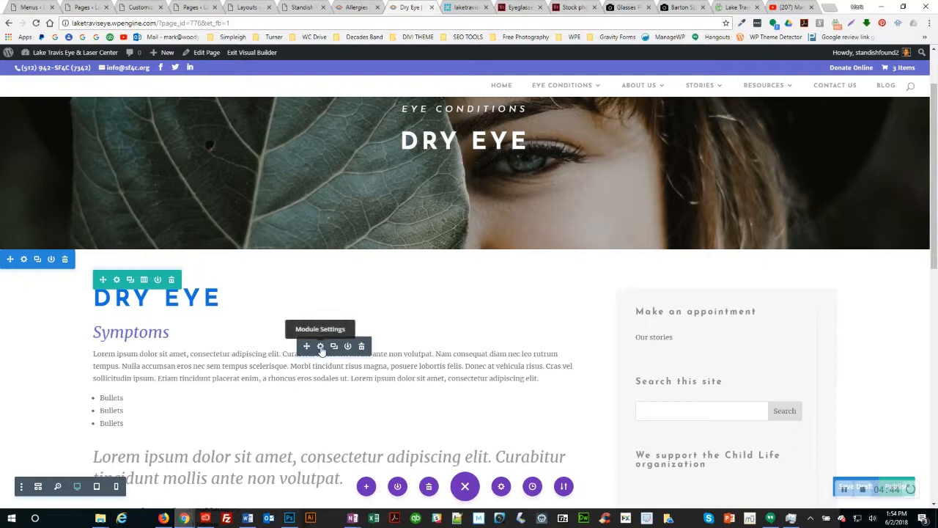
# Copy the three introductory Dry Eye paragraphs above the video on the existing site, and return to the new page's text module settings
pyautogui.hotkey('alt', 'Tab')
pyautogui.scroll(4, 304, 233)
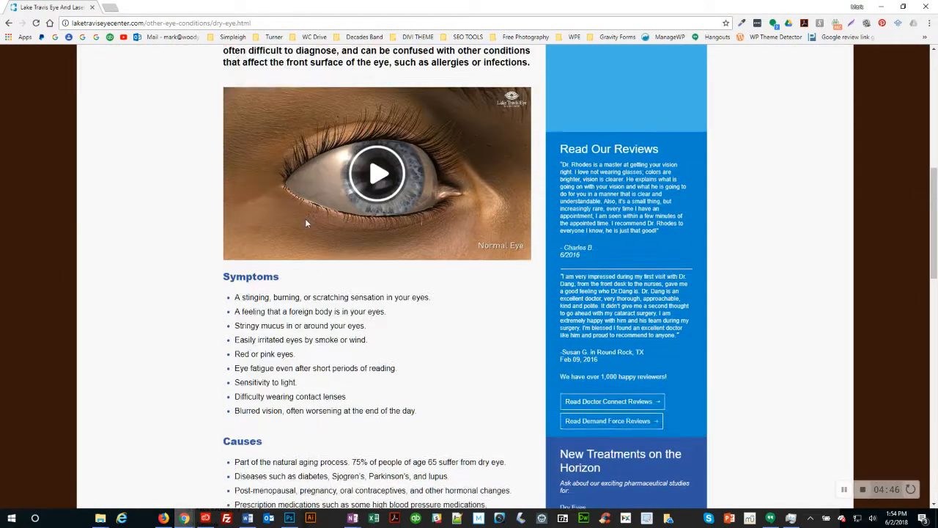
pyautogui.tripleClick(299, 81)
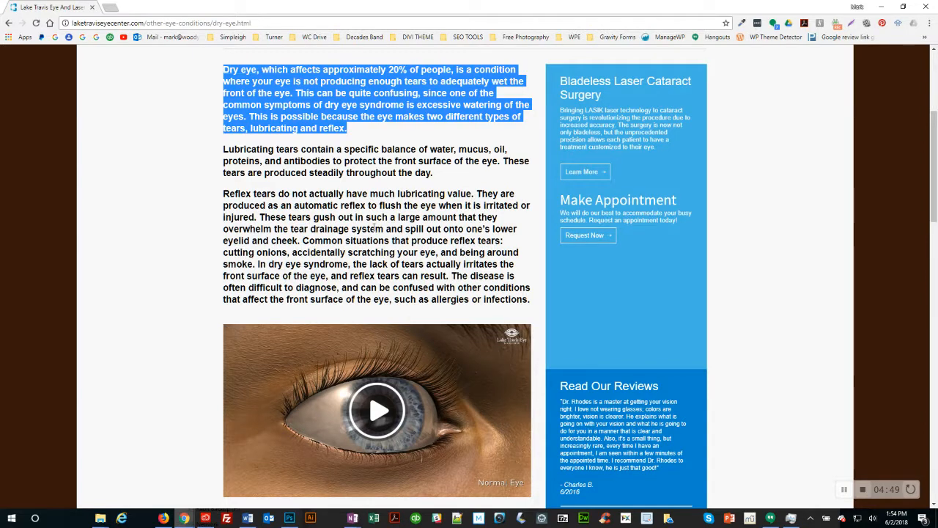
pyautogui.keyDown('shift'); pyautogui.click(533, 305); pyautogui.keyUp('shift')
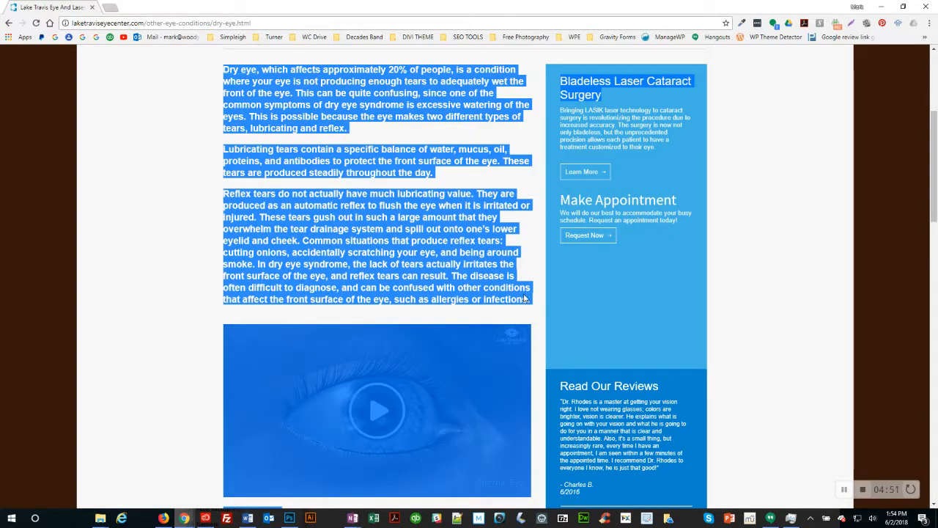
pyautogui.keyDown('shift'); pyautogui.click(530, 300); pyautogui.keyUp('shift')
pyautogui.hotkey('alt', 'Tab')
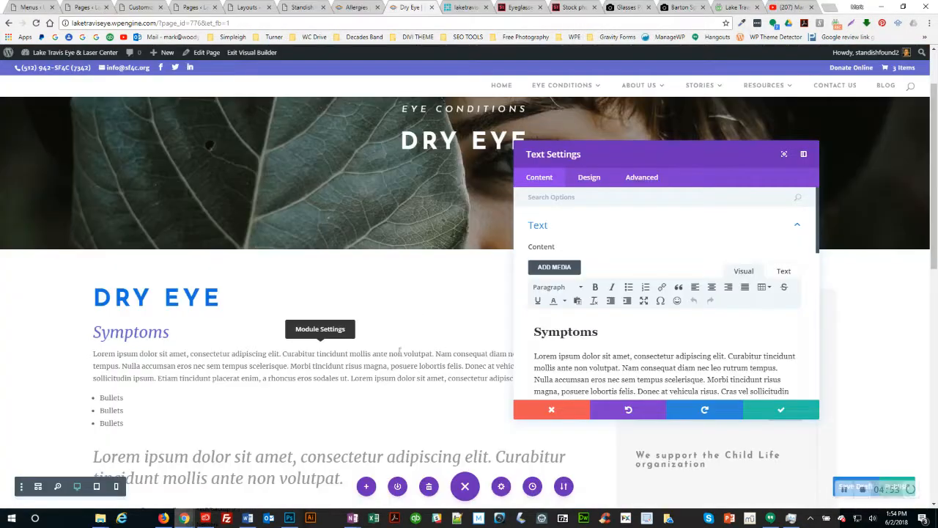
# Enlarge the Text Settings window and reposition it so more of the module's content can be edited
pyautogui.doubleClick(579, 367)
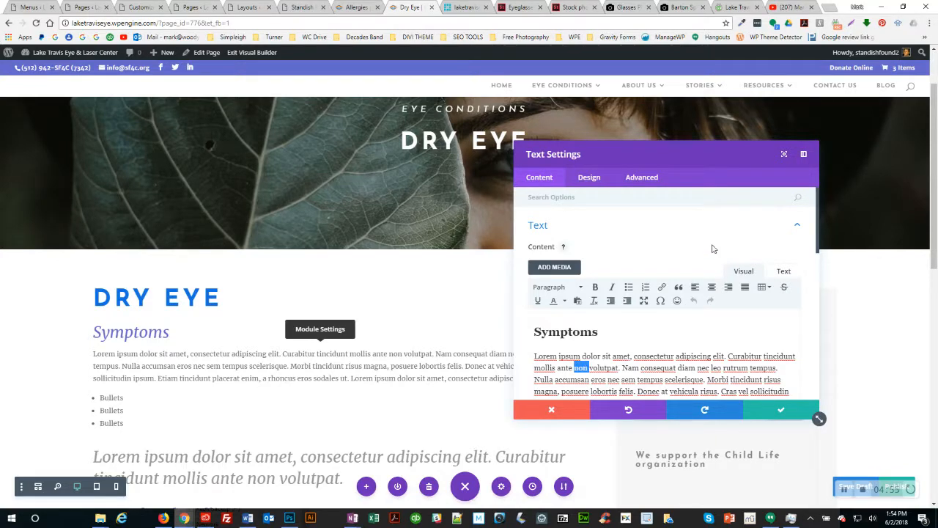
pyautogui.moveTo(819, 418); pyautogui.dragTo(879, 475)
pyautogui.moveTo(758, 160); pyautogui.dragTo(562, 120)
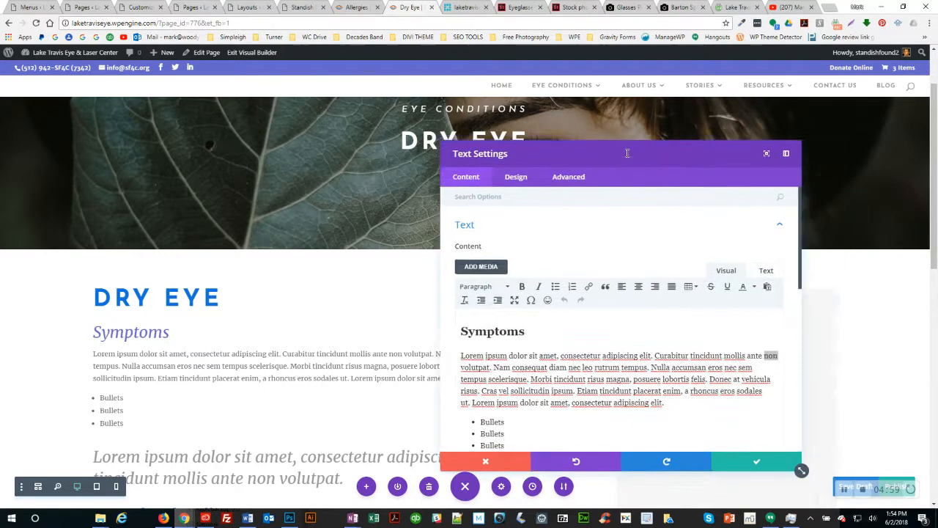
pyautogui.moveTo(682, 435); pyautogui.dragTo(709, 456)
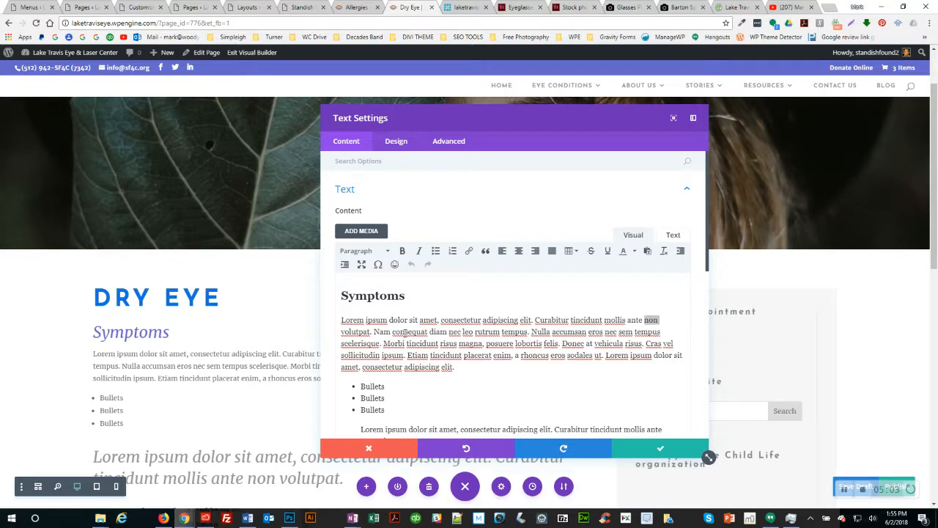
# Replace the text module's entire content with the heading "Symptoms" followed by the copied introductory Dry Eye paragraphs
pyautogui.tripleClick(408, 336)
pyautogui.hotkey('ctrl', 'a')
pyautogui.scroll(-3, 408, 336)
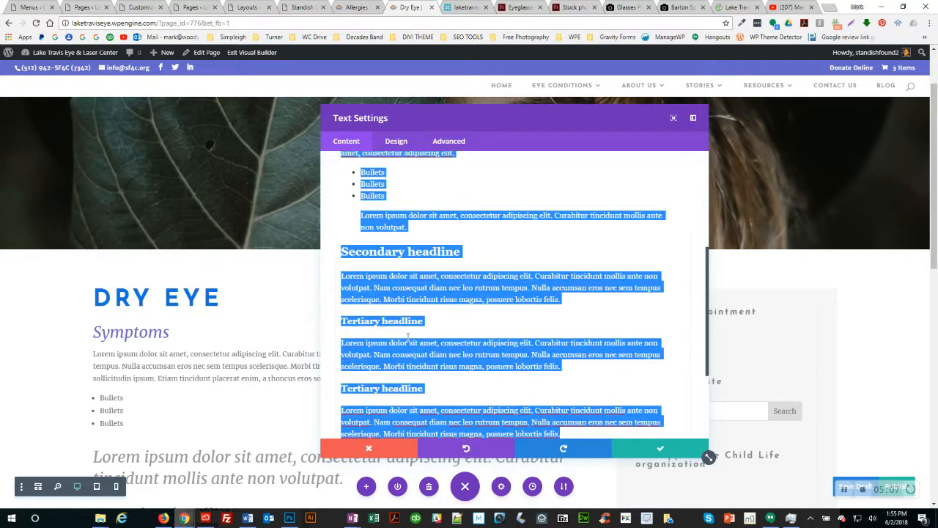
pyautogui.write('Symptoms')
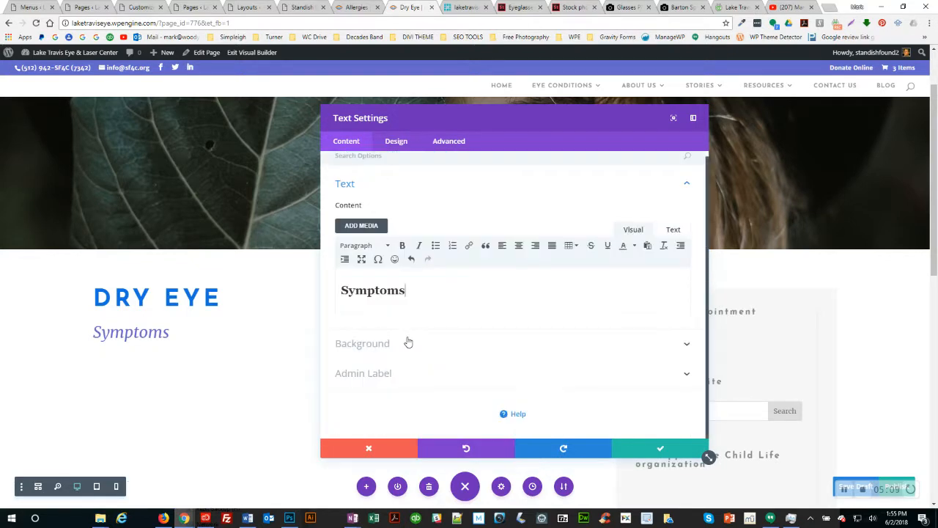
pyautogui.press('Return')
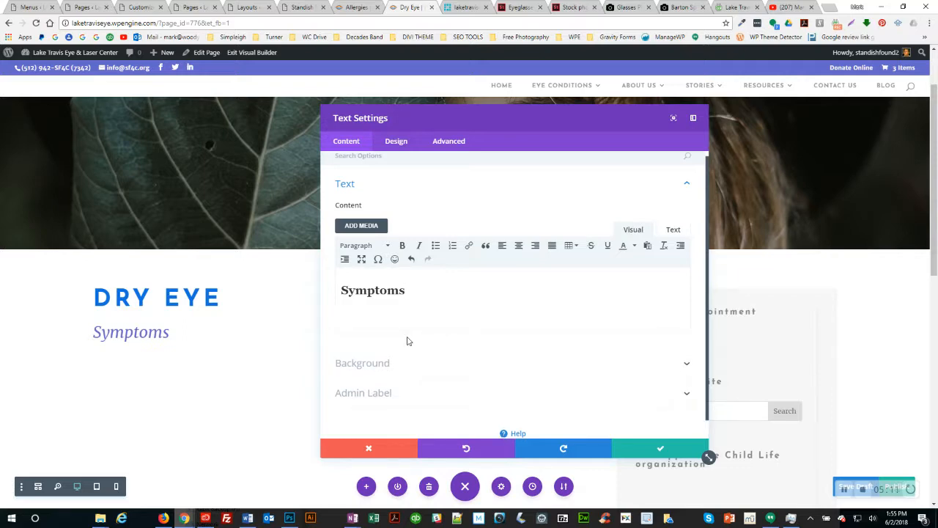
pyautogui.hotkey('ctrl', 'v')
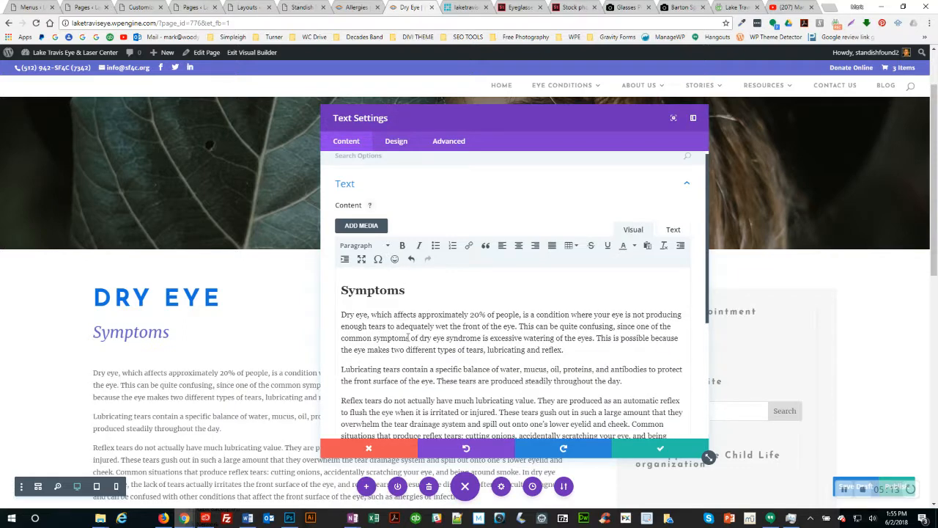
# Remove the stray &nbsp; lines after the Symptoms heading and at the end of the module's HTML, and save the module
pyautogui.click(673, 230)
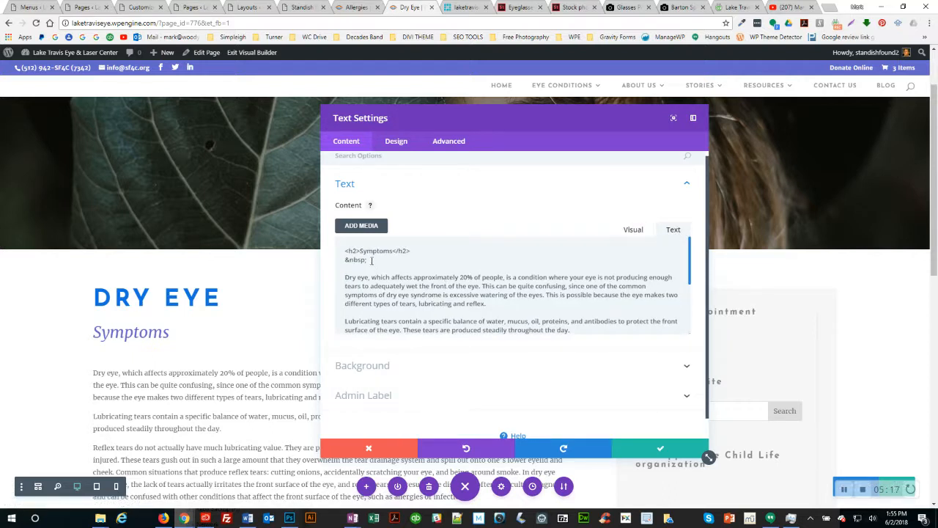
pyautogui.press('BackSpace')
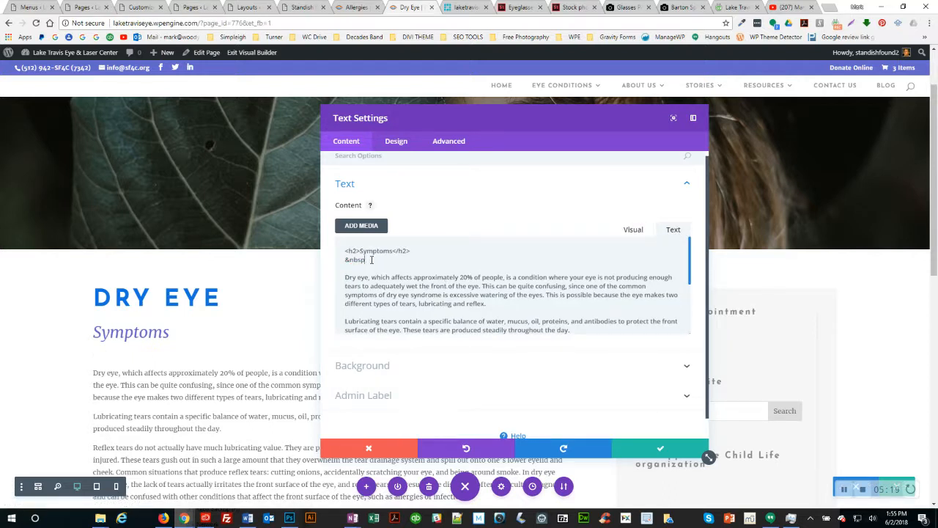
pyautogui.press('BackSpace')
pyautogui.press('BackSpace')
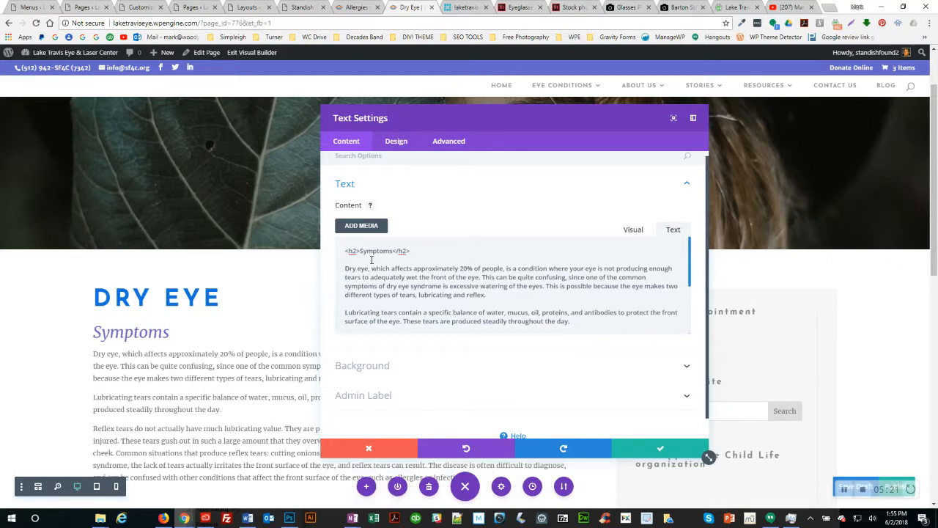
pyautogui.scroll(-3, 486, 285)
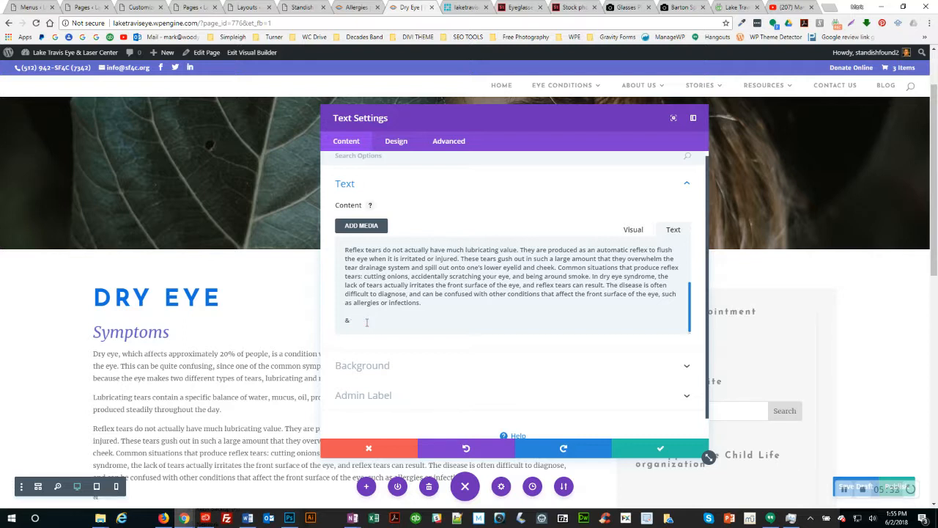
pyautogui.press('BackSpace')
pyautogui.press('BackSpace')
pyautogui.press('BackSpace')
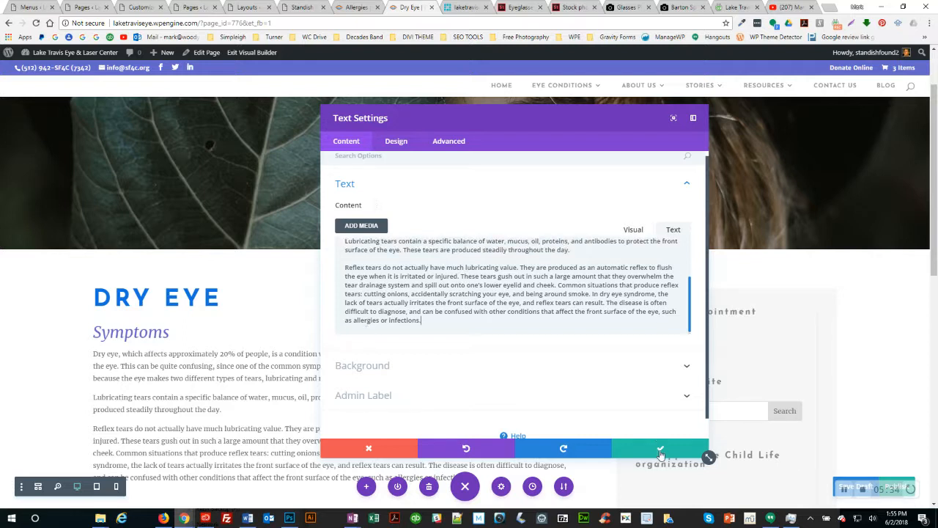
pyautogui.click(661, 449)
# On the existing site, select and copy the Dry Eye article from the Symptoms heading through the Anti-inflammatory Eye Drops paragraph
pyautogui.scroll(-2, 388, 410)
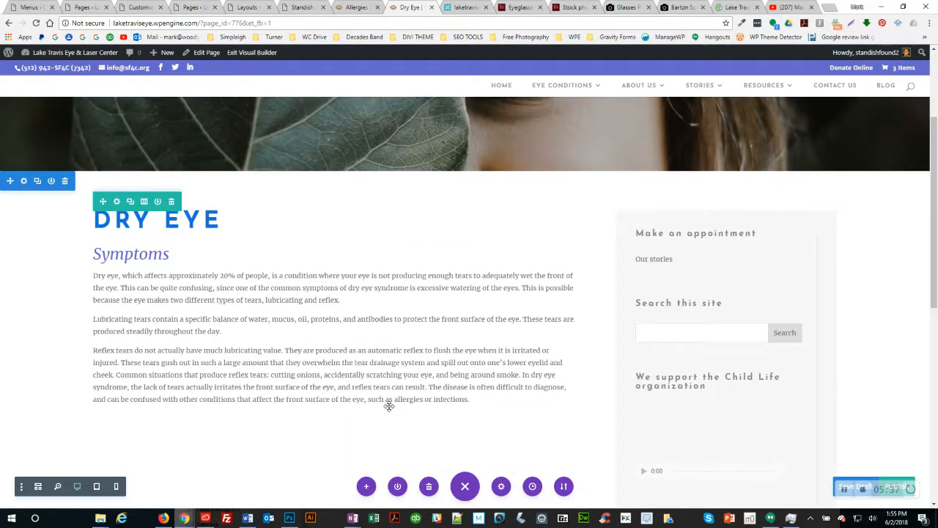
pyautogui.scroll(-2, 298, 350)
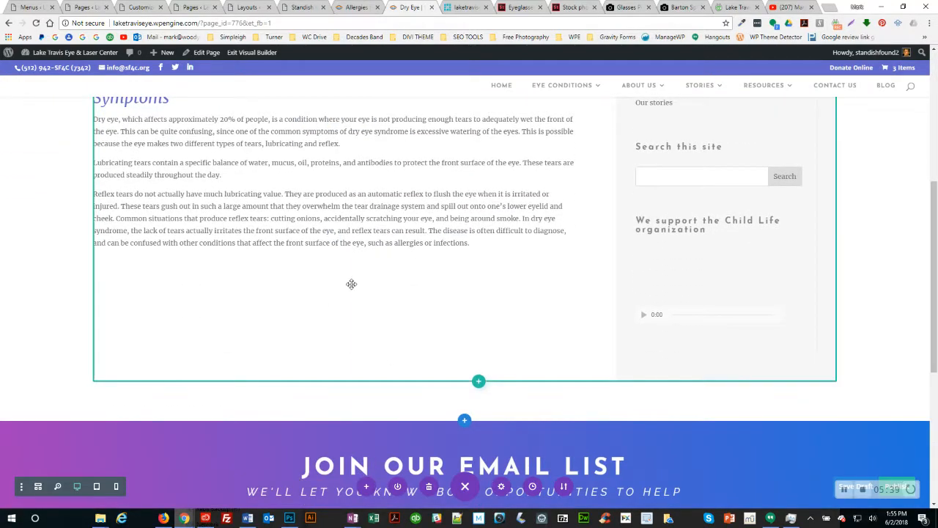
pyautogui.hotkey('alt', 'Tab')
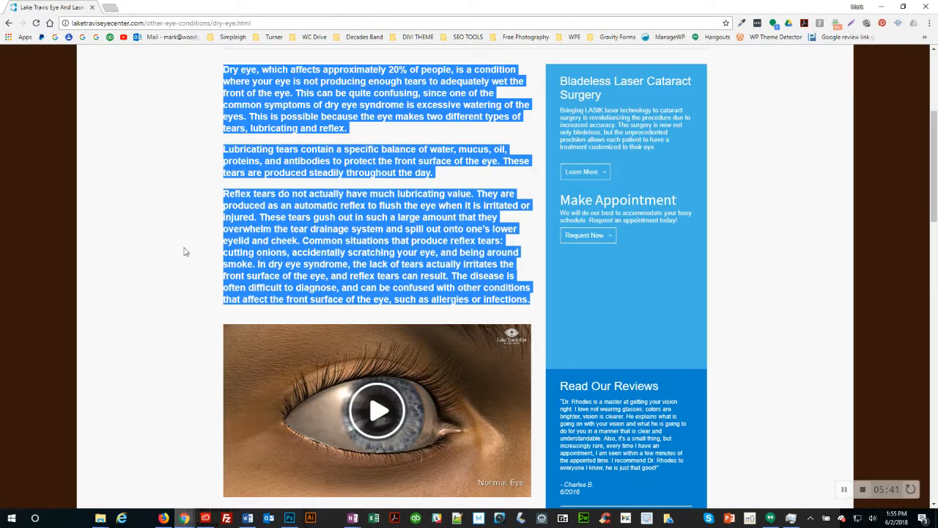
pyautogui.scroll(-3, 285, 253)
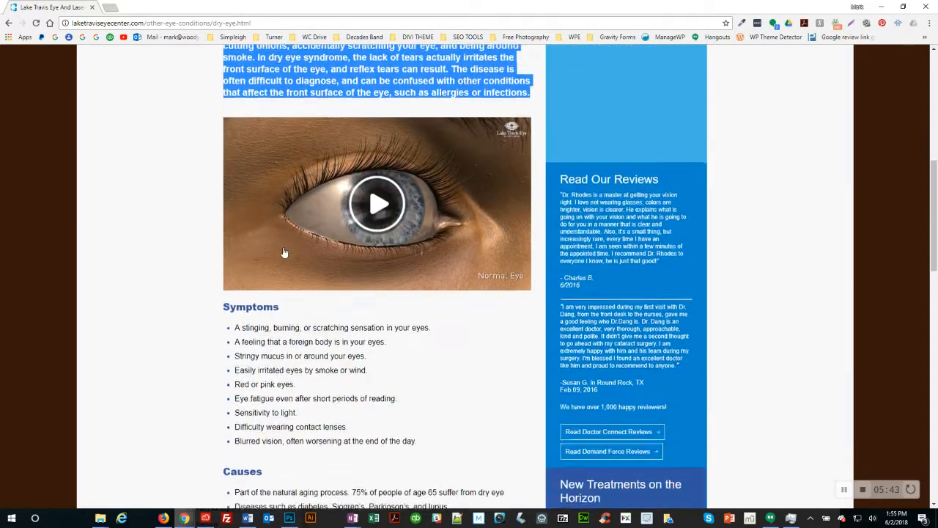
pyautogui.scroll(-2, 287, 259)
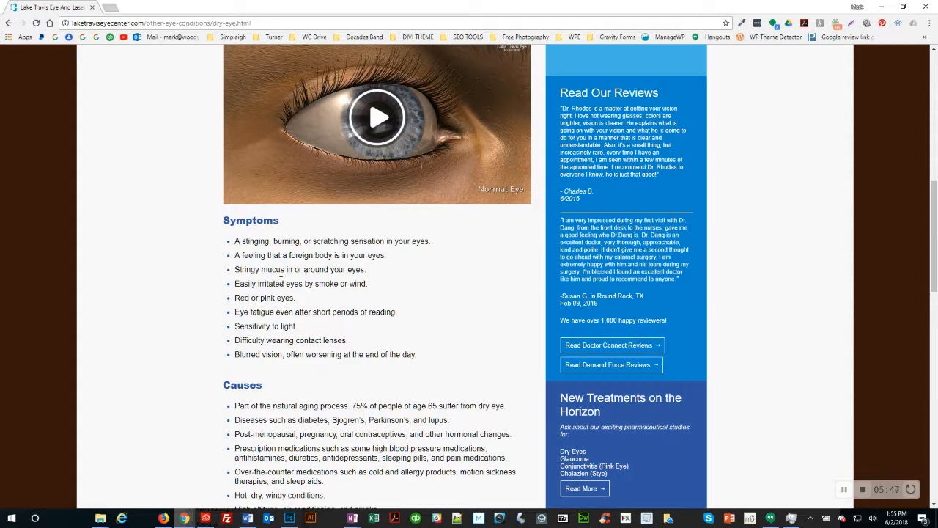
pyautogui.scroll(3, 360, 132)
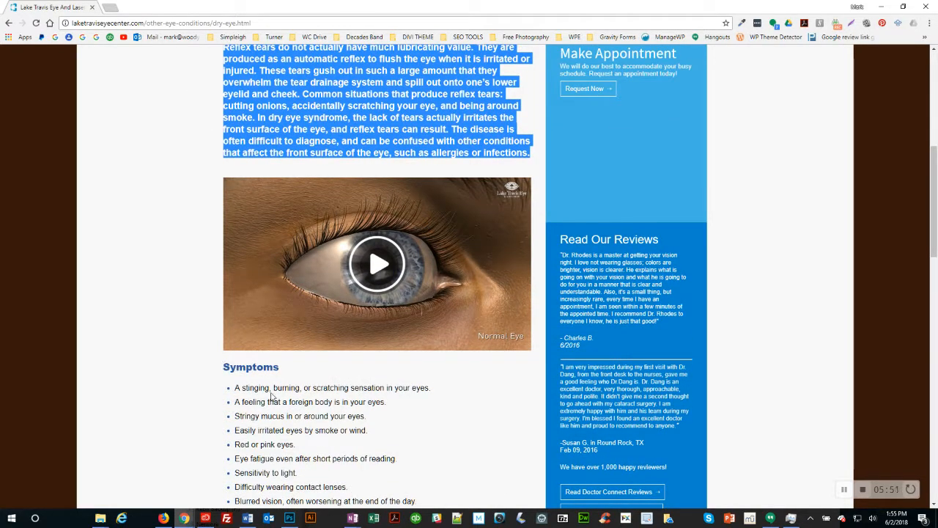
pyautogui.scroll(-2, 255, 387)
pyautogui.moveTo(223, 269); pyautogui.dragTo(307, 399)
pyautogui.scroll(-6, 306, 399)
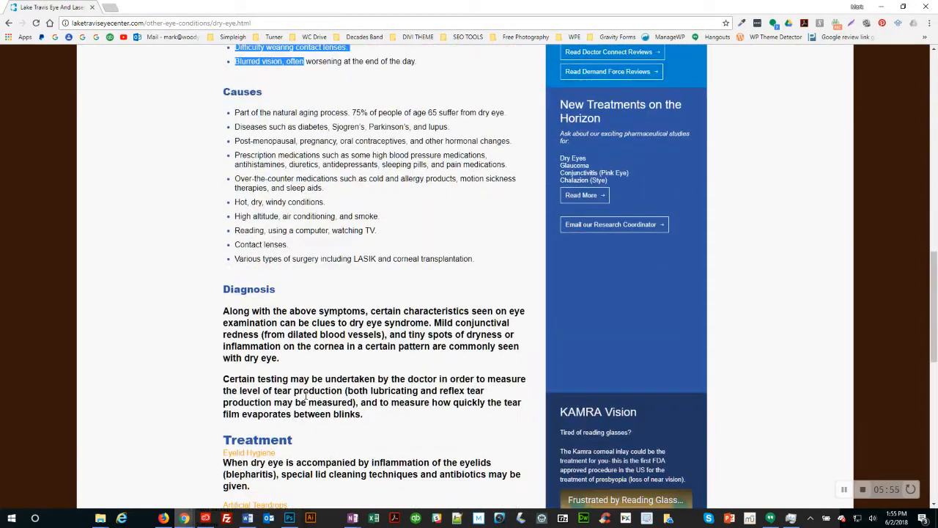
pyautogui.scroll(-5, 305, 395)
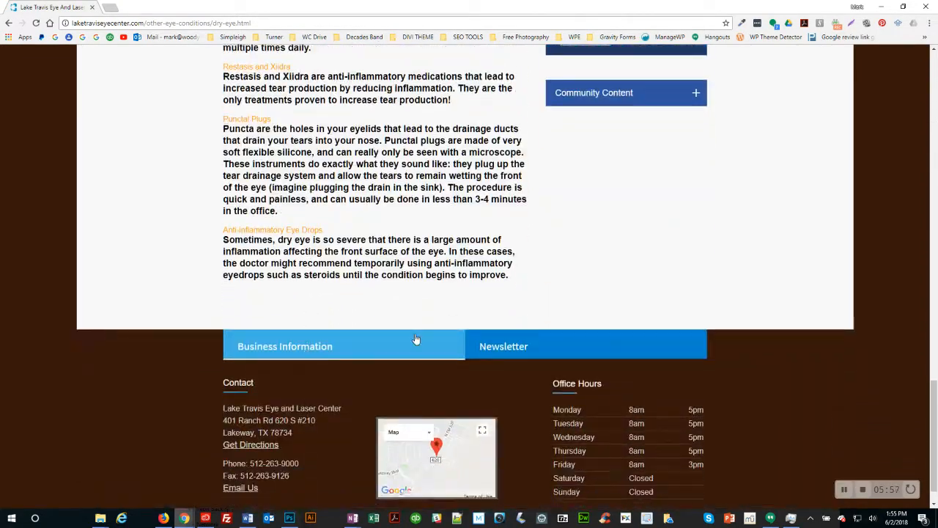
pyautogui.keyDown('shift'); pyautogui.click(513, 278); pyautogui.keyUp('shift')
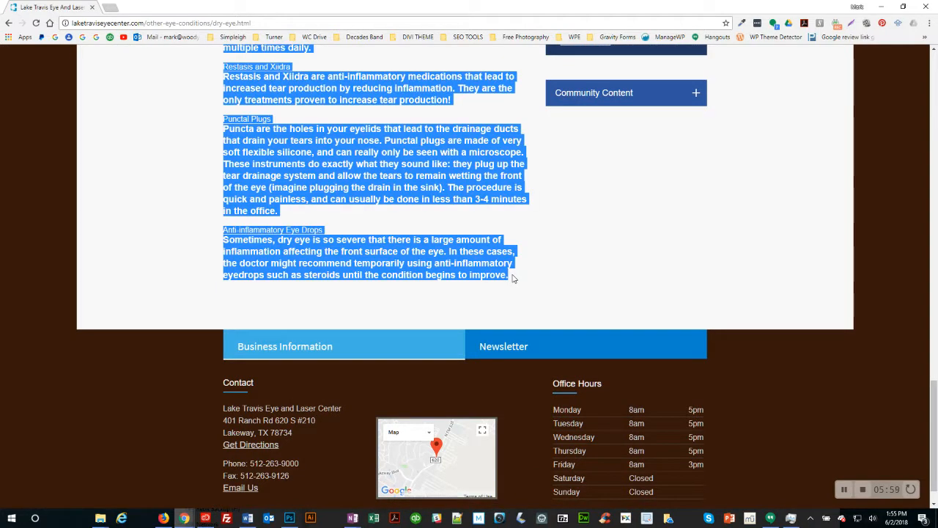
# Return to the new Dry Eye page and duplicate the text module containing the Symptoms heading and introductory paragraphs
pyautogui.hotkey('alt', 'Tab')
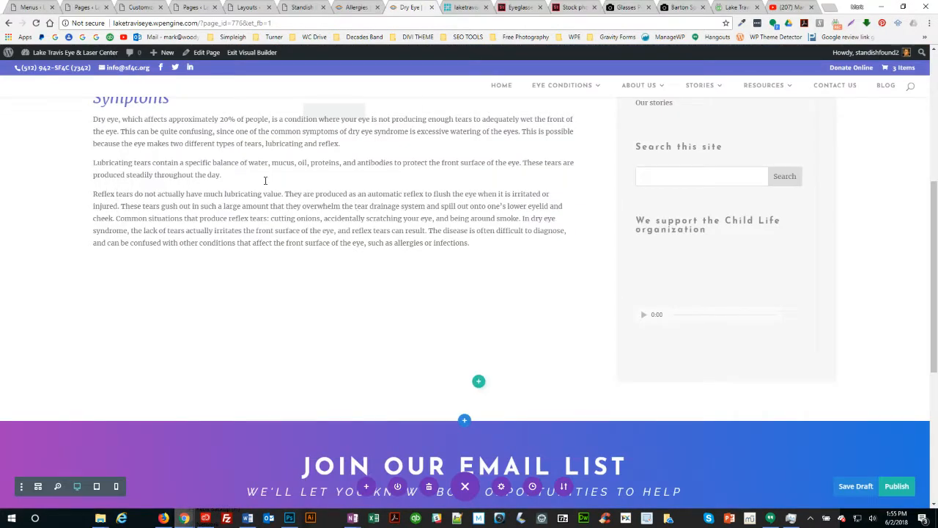
pyautogui.scroll(2, 265, 181)
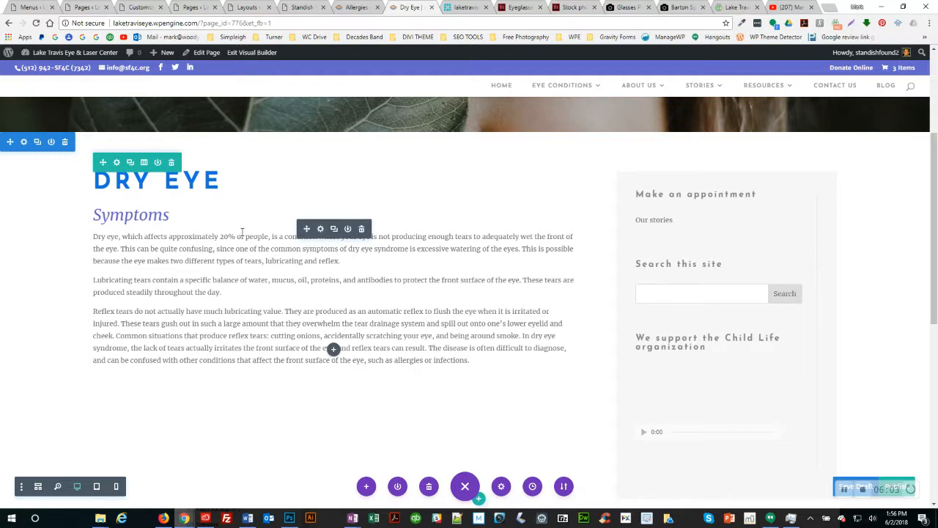
pyautogui.click(333, 230)
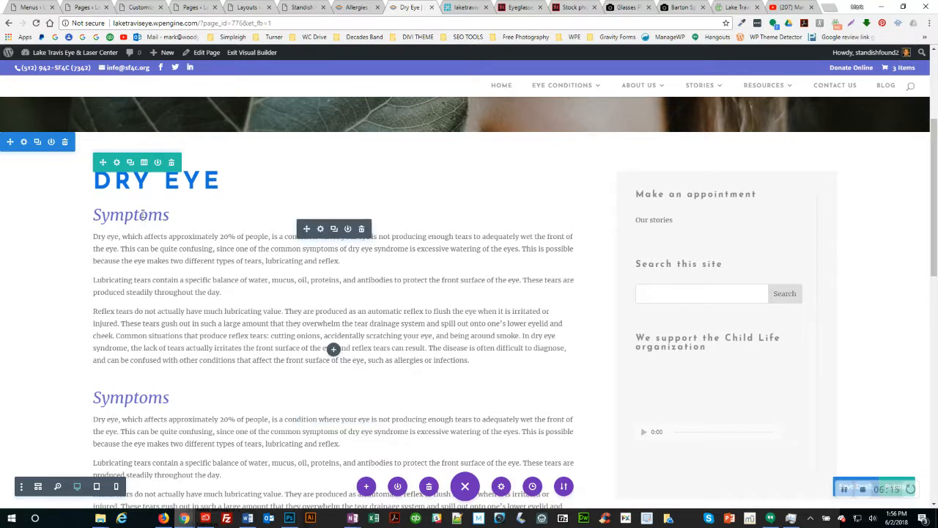
# Exit the visual builder on the Allergies page, examine its heading layout on the reloaded page, and return to the Dry Eye page
pyautogui.click(358, 7)
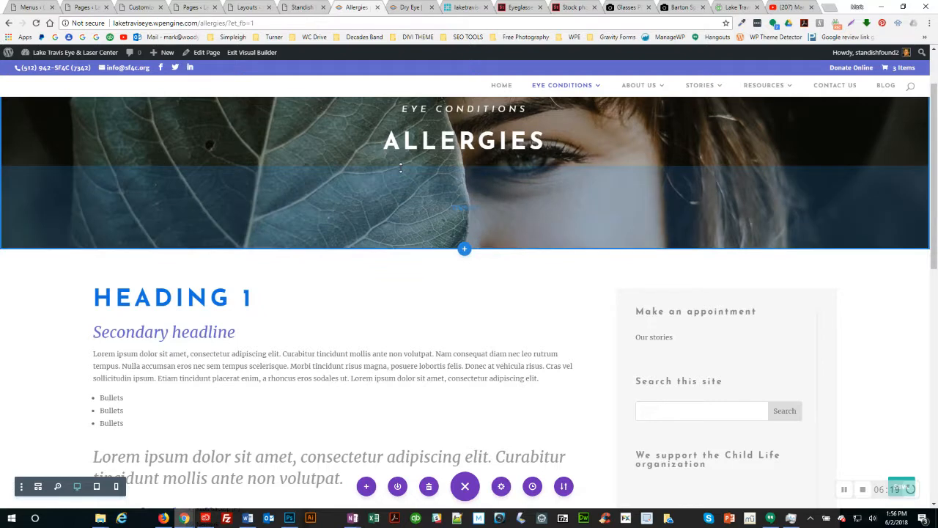
pyautogui.click(268, 54)
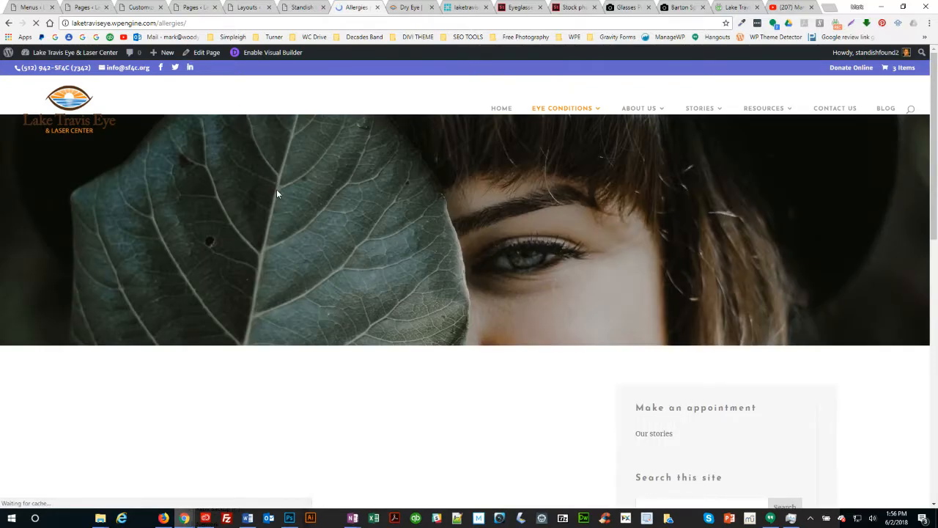
pyautogui.scroll(-3, 300, 288)
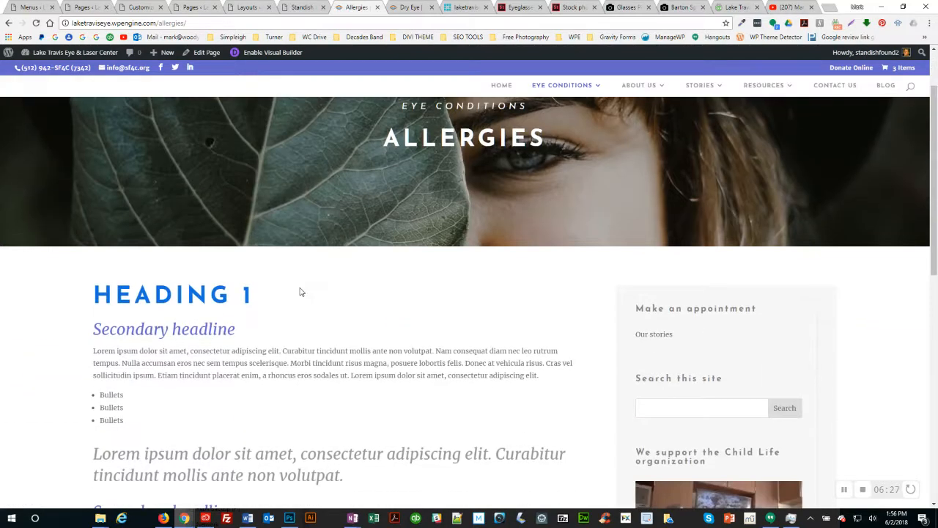
pyautogui.press('F5')
pyautogui.click(408, 7)
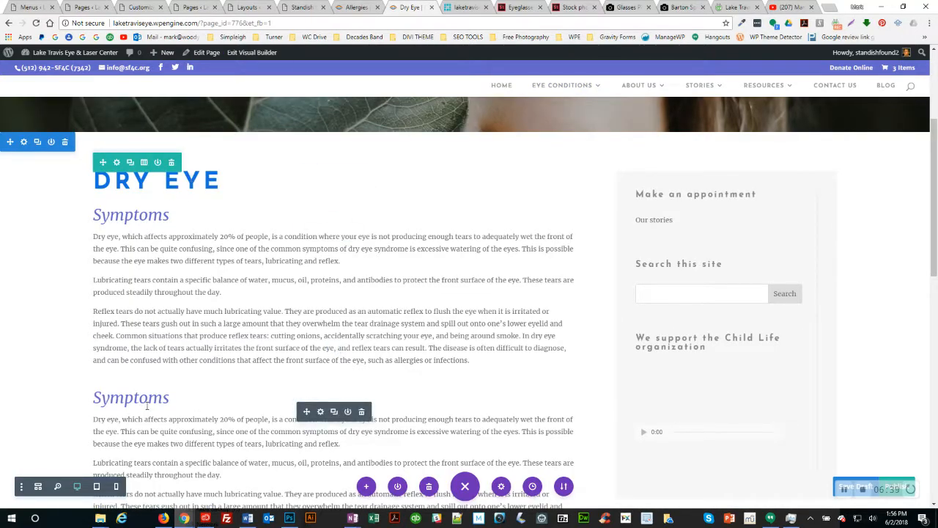
# Open the settings of the duplicated Symptoms text module and show its design options
pyautogui.click(321, 413)
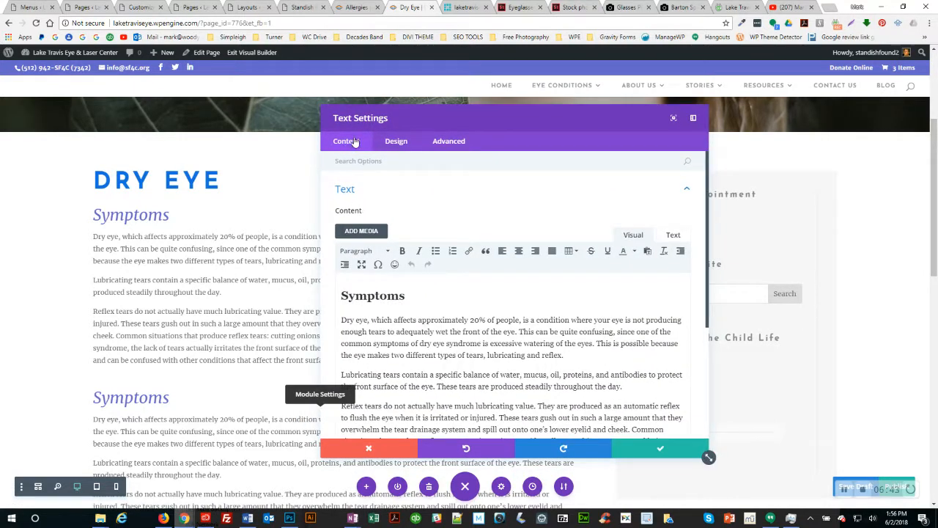
pyautogui.scroll(-2, 380, 251)
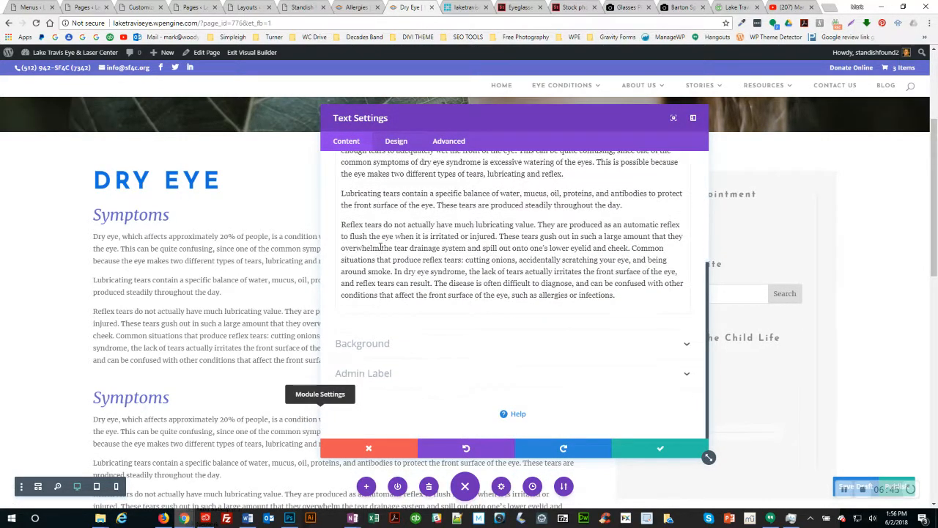
pyautogui.scroll(3, 384, 220)
pyautogui.click(396, 143)
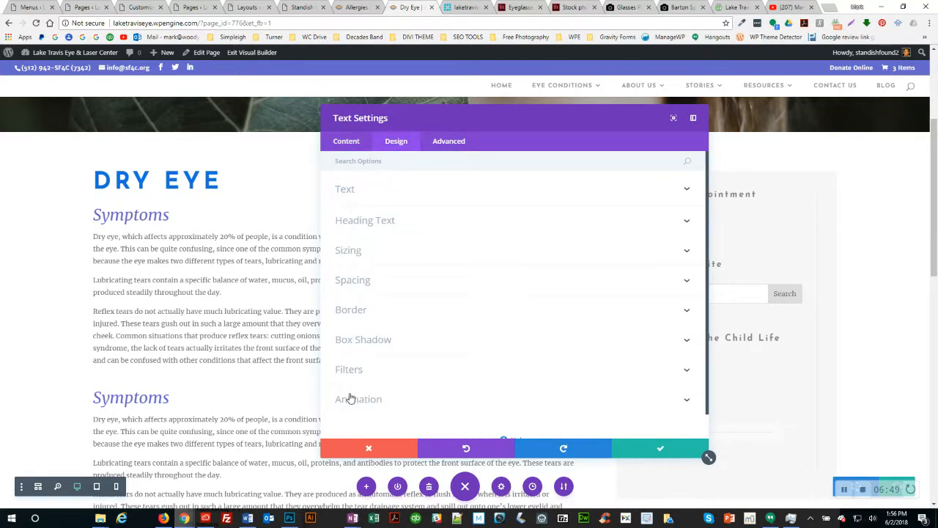
# Try the Light text color on the duplicated module, check its paragraphs on the page, and set the color back to Dark
pyautogui.click(347, 192)
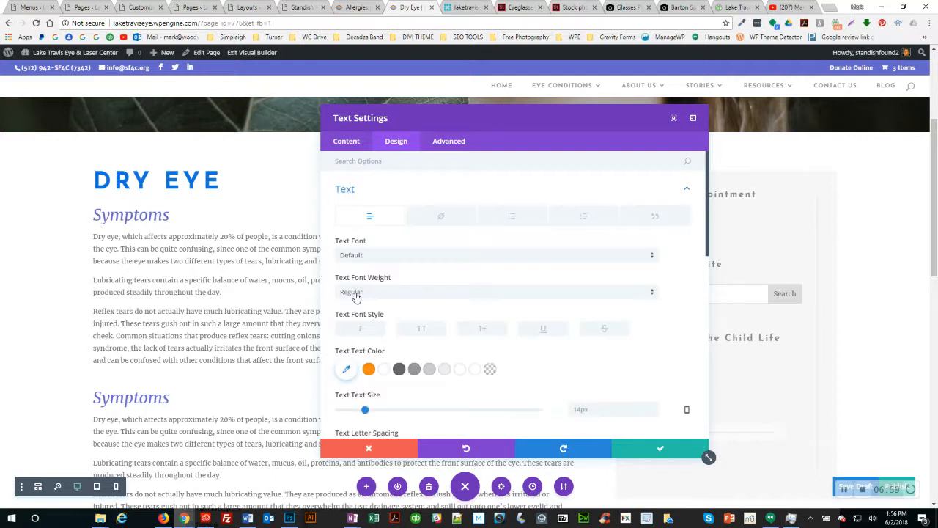
pyautogui.scroll(-8, 355, 297)
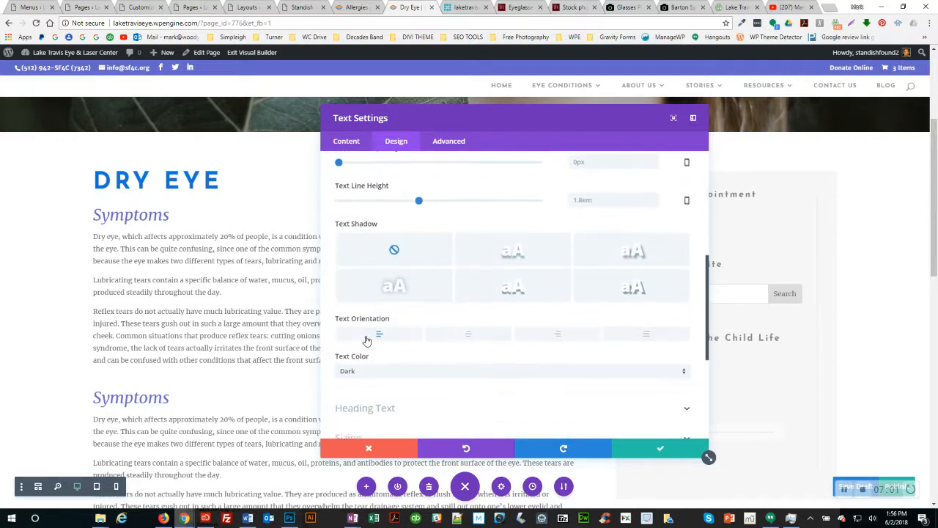
pyautogui.click(351, 367)
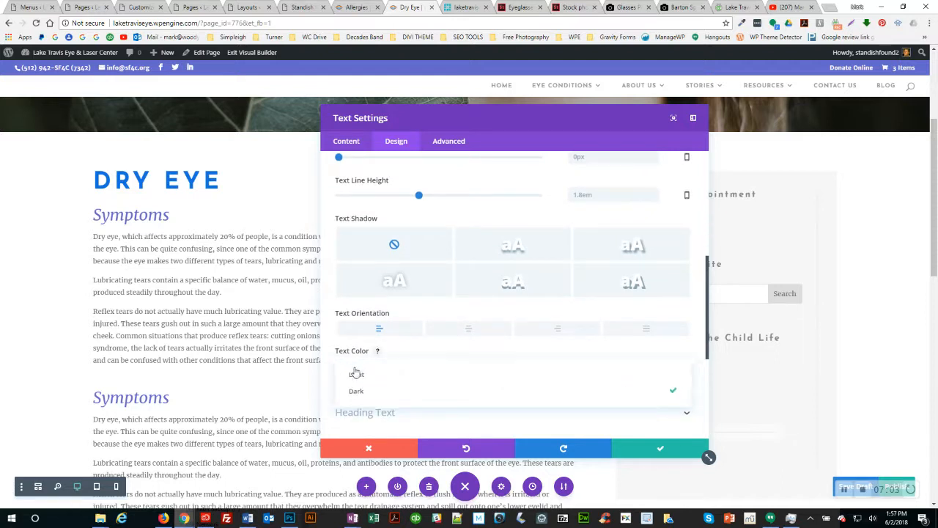
pyautogui.click(355, 374)
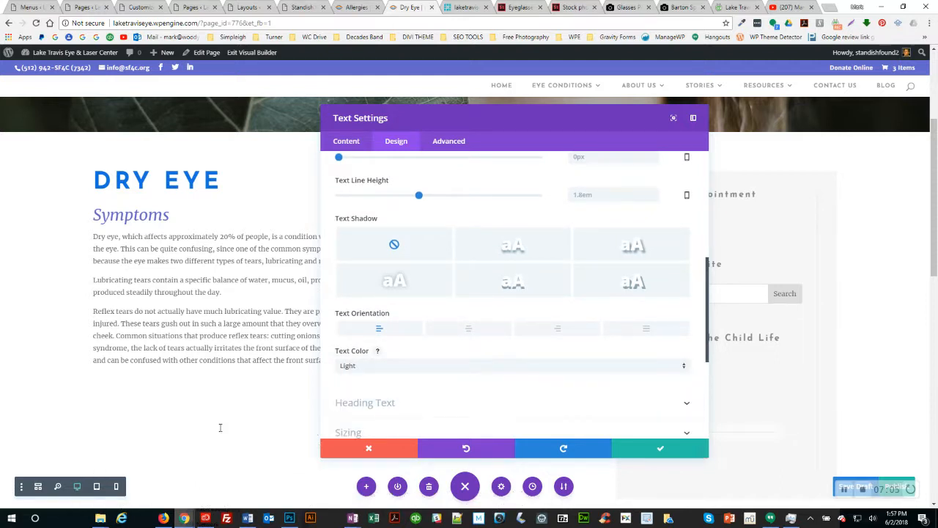
pyautogui.moveTo(142, 421); pyautogui.dragTo(208, 447)
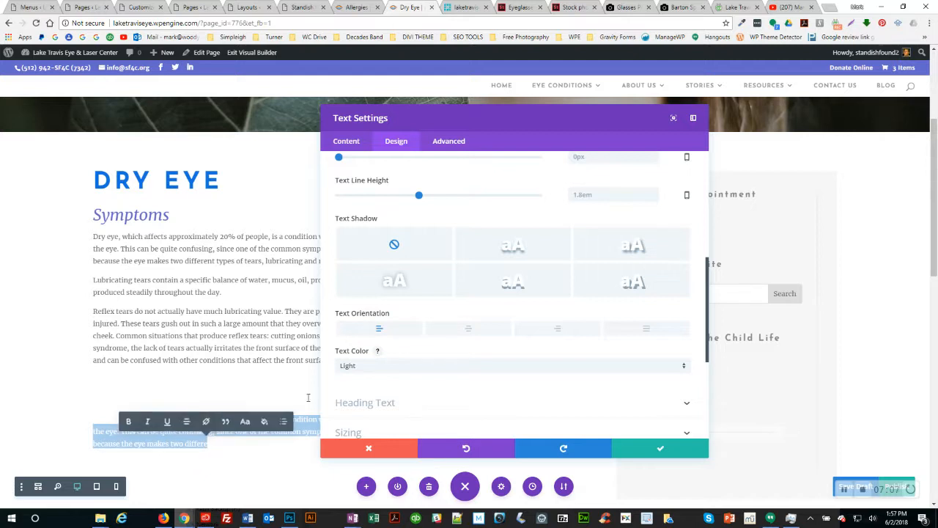
pyautogui.click(359, 369)
pyautogui.click(360, 392)
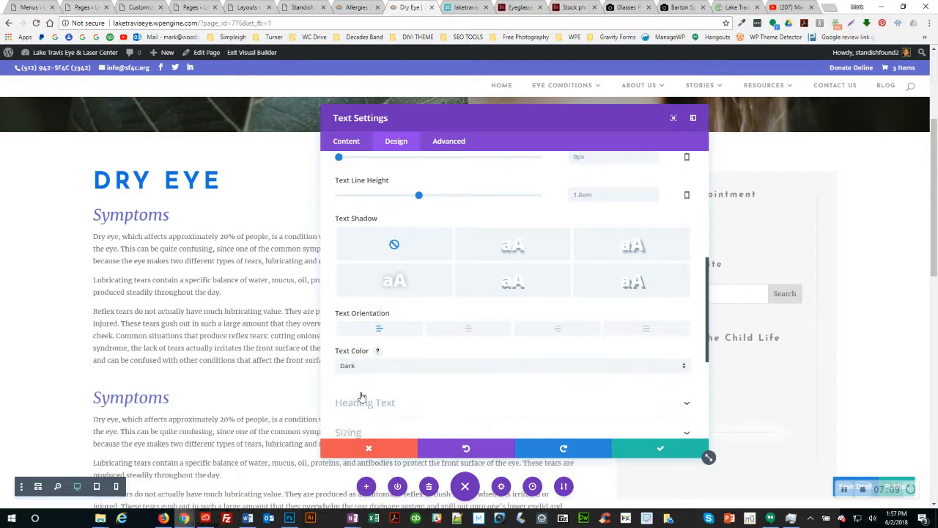
# Try a 1250 ms animation duration and 100 ms delay, set the duplicated module's animation style to None instead, and save the module
pyautogui.click(352, 148)
pyautogui.click(389, 147)
pyautogui.scroll(-5, 356, 242)
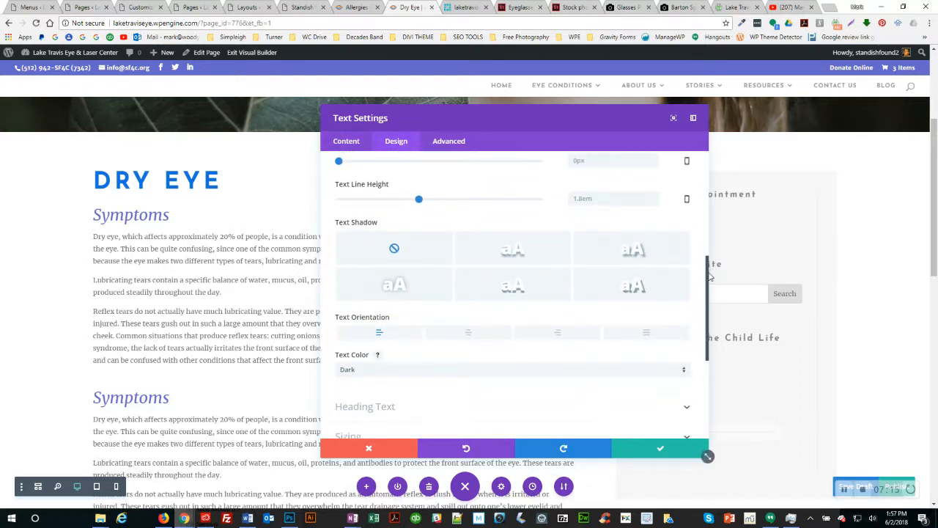
pyautogui.moveTo(708, 294); pyautogui.dragTo(704, 366)
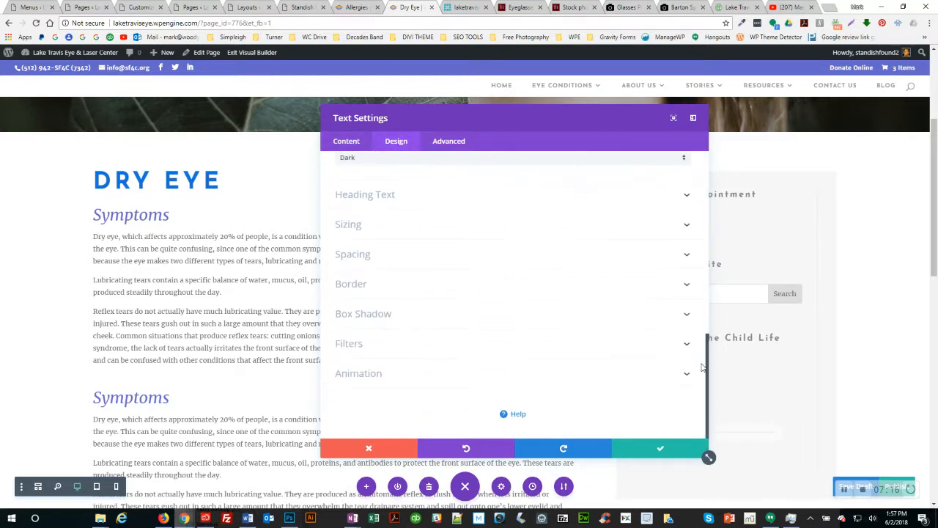
pyautogui.click(360, 375)
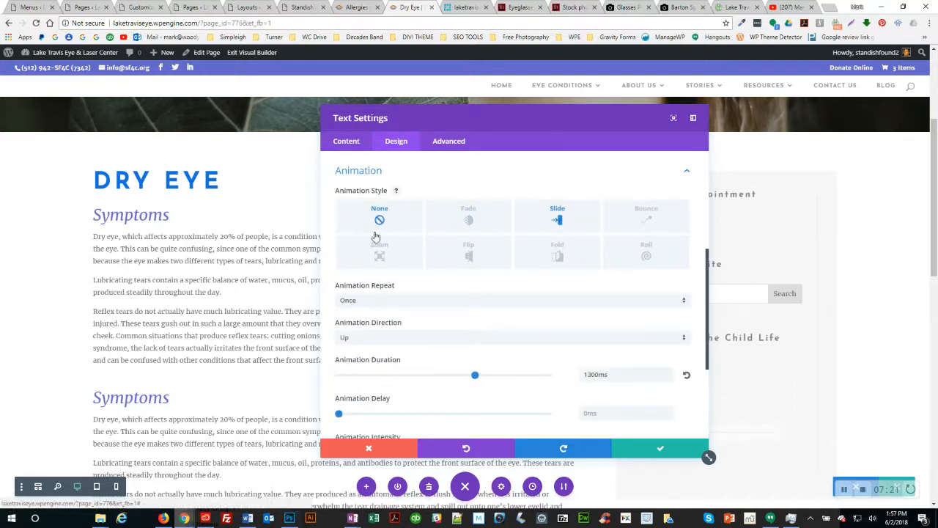
pyautogui.moveTo(475, 375); pyautogui.dragTo(470, 375)
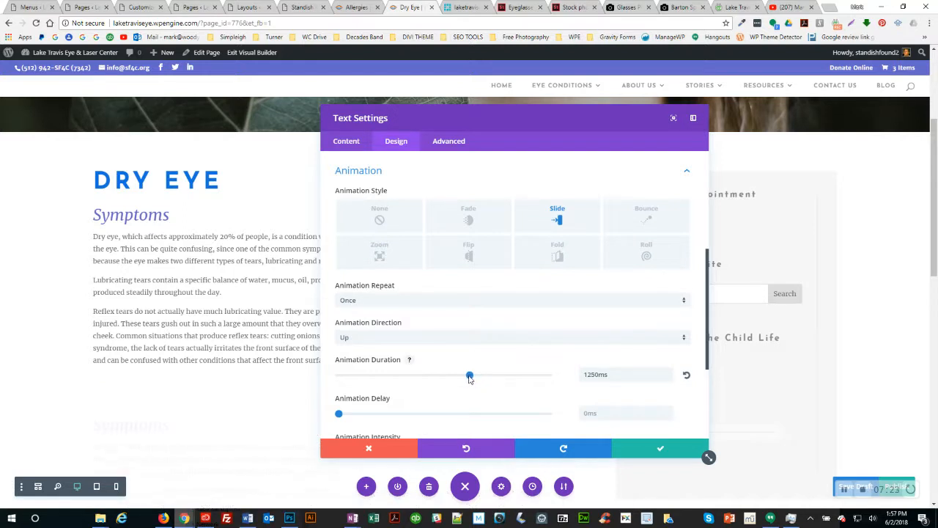
pyautogui.moveTo(338, 414); pyautogui.dragTo(346, 415)
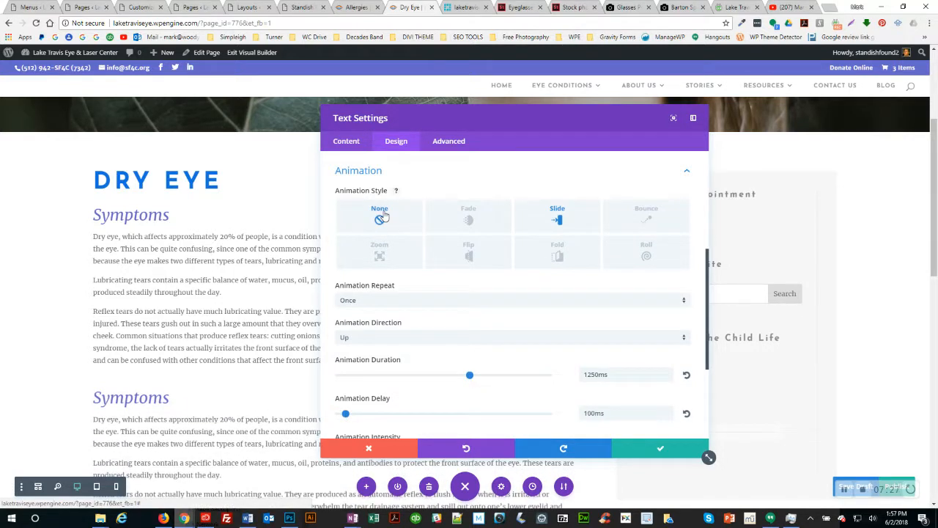
pyautogui.click(381, 213)
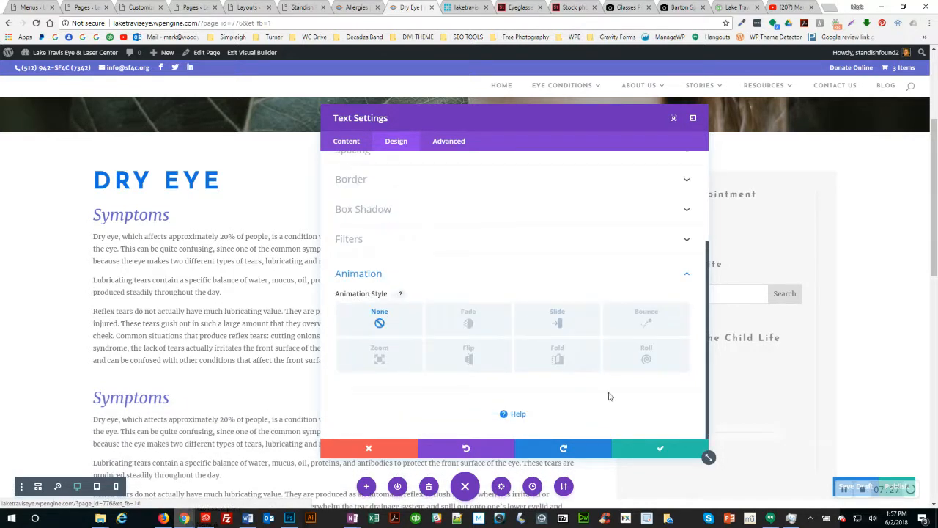
pyautogui.click(660, 448)
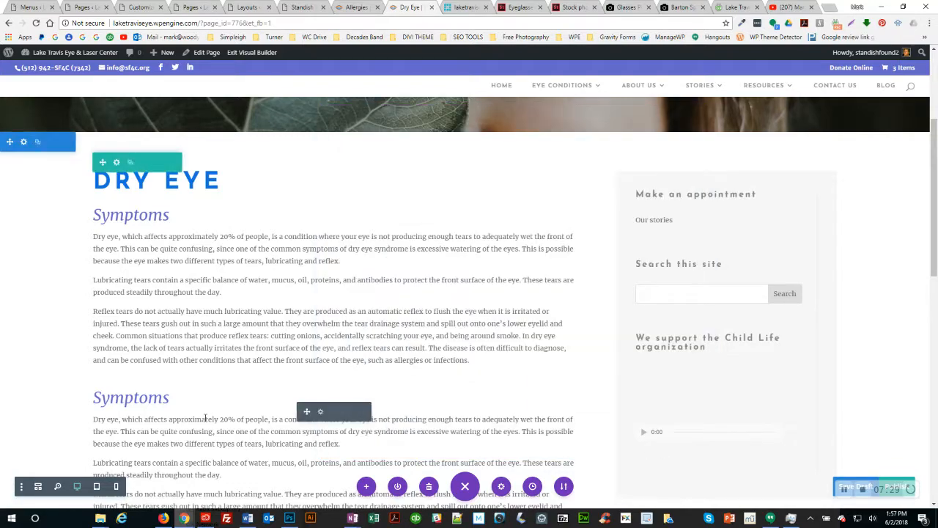
# Check the selected Dry Eye text on the existing site and paste it over the paragraphs below the duplicated module's Symptoms heading
pyautogui.click(320, 412)
pyautogui.hotkey('alt', 'Tab')
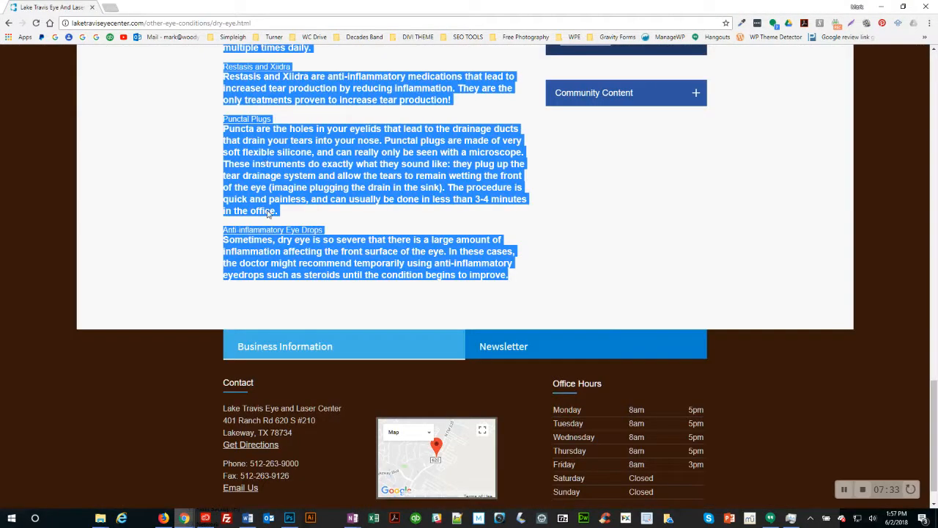
pyautogui.scroll(5, 267, 163)
pyautogui.scroll(5, 267, 163)
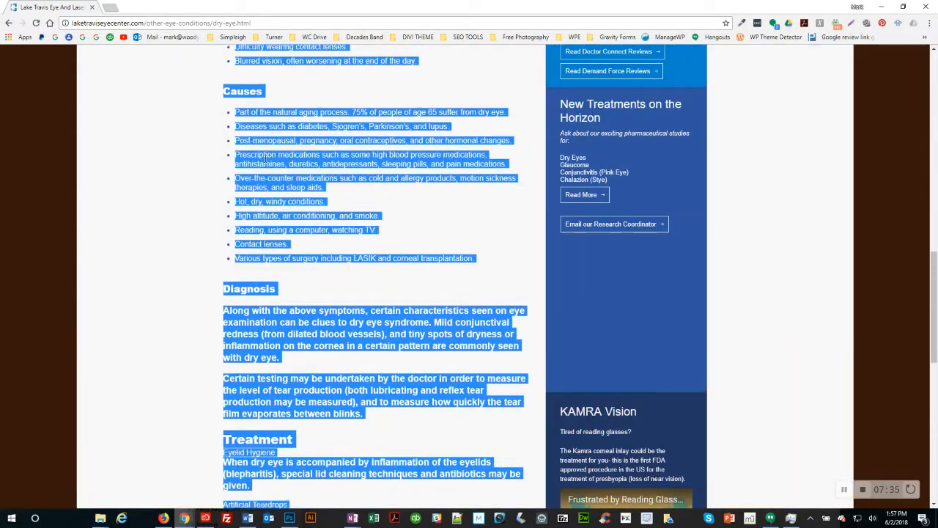
pyautogui.scroll(3, 266, 160)
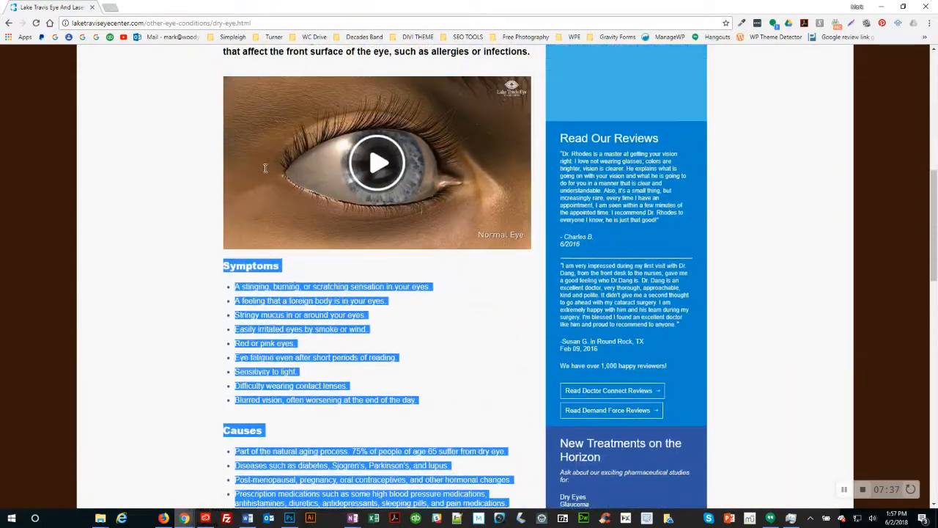
pyautogui.hotkey('alt', 'Tab')
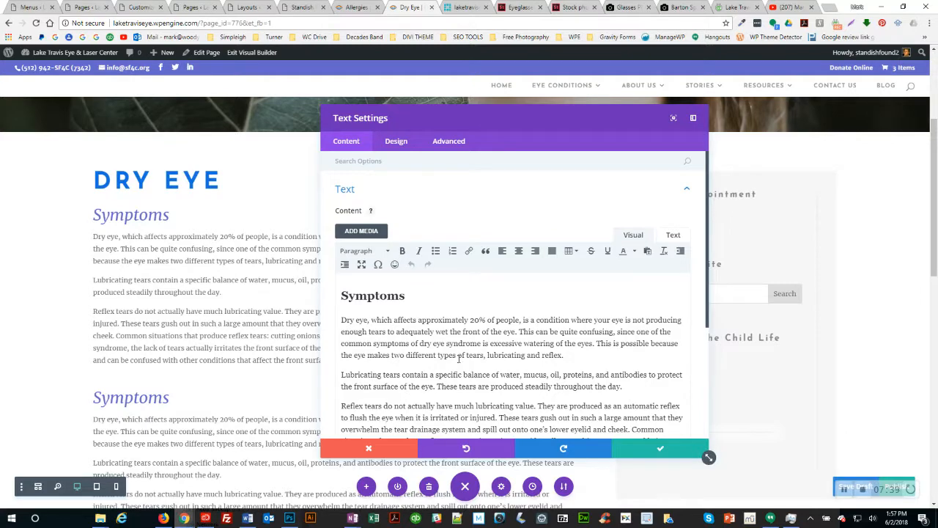
pyautogui.scroll(-1, 460, 355)
pyautogui.tripleClick(429, 279)
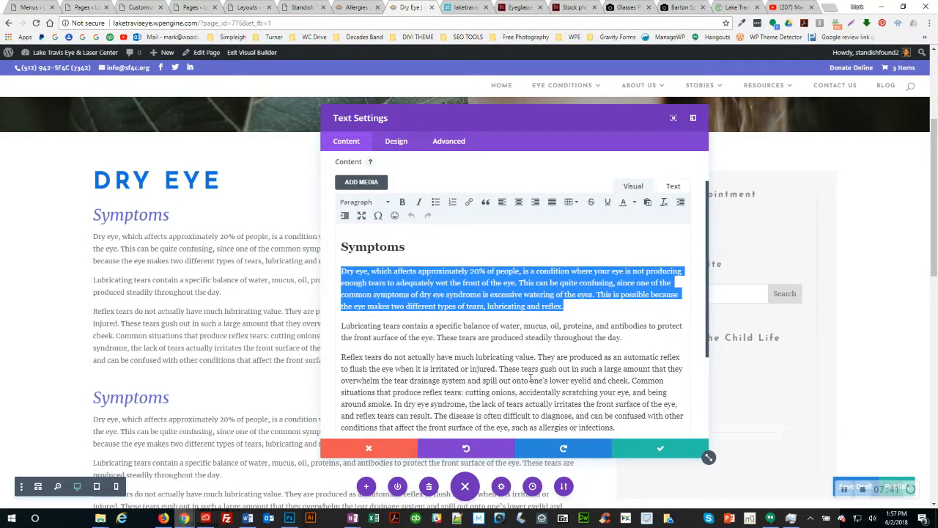
pyautogui.scroll(-2, 548, 363)
pyautogui.keyDown('shift'); pyautogui.click(624, 330); pyautogui.keyUp('shift')
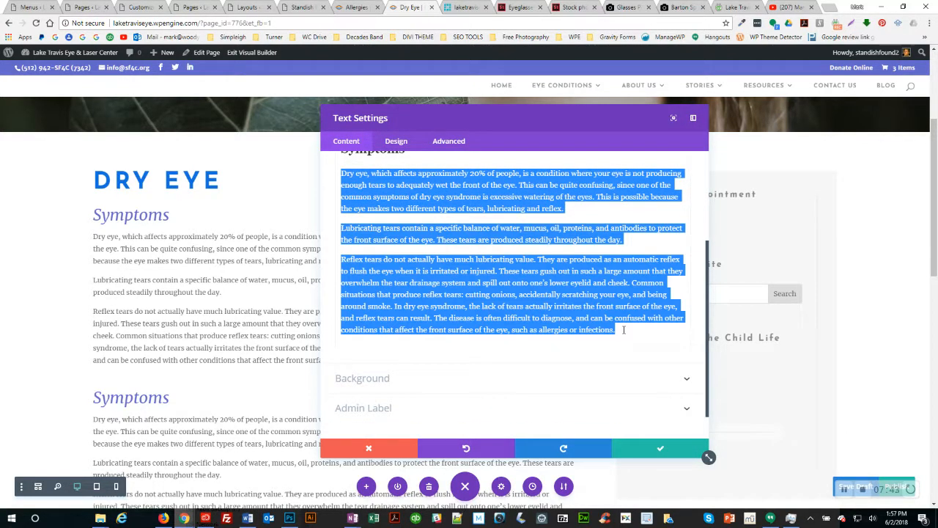
pyautogui.hotkey('ctrl', 'v')
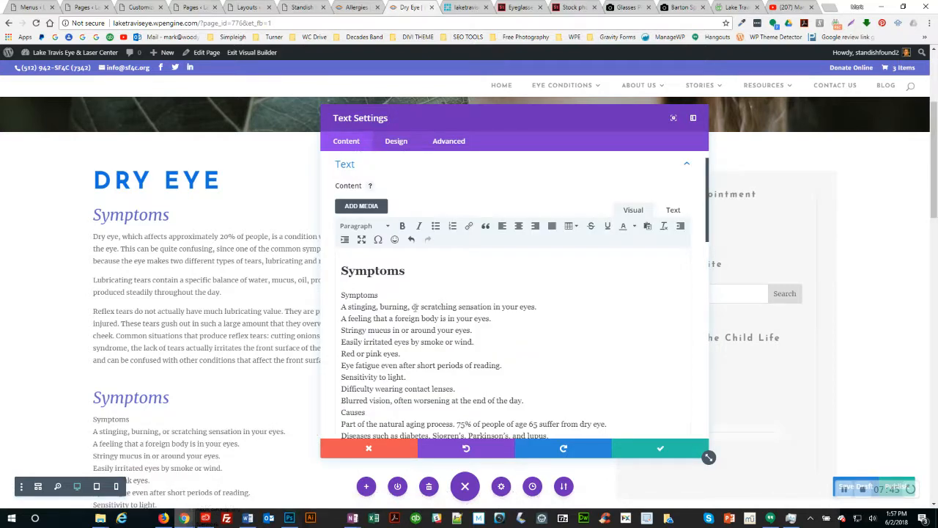
# Try formatting the pasted Symptoms line as Heading 2 and undo the format change
pyautogui.doubleClick(361, 271)
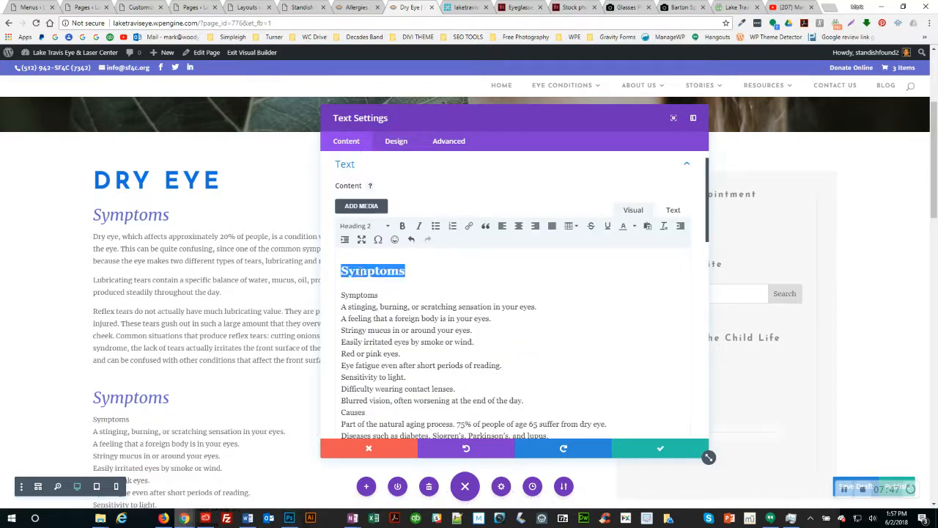
pyautogui.click(341, 294)
pyautogui.click(387, 295)
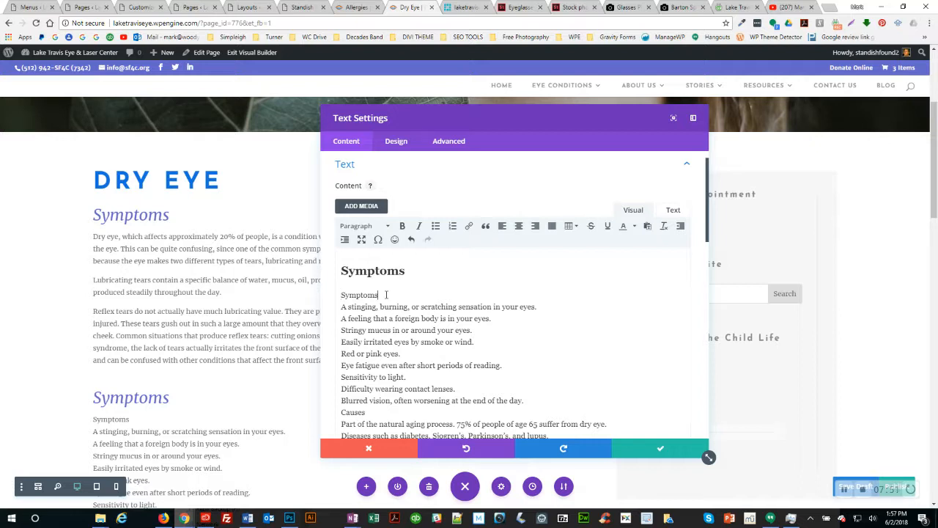
pyautogui.doubleClick(386, 295)
pyautogui.click(387, 227)
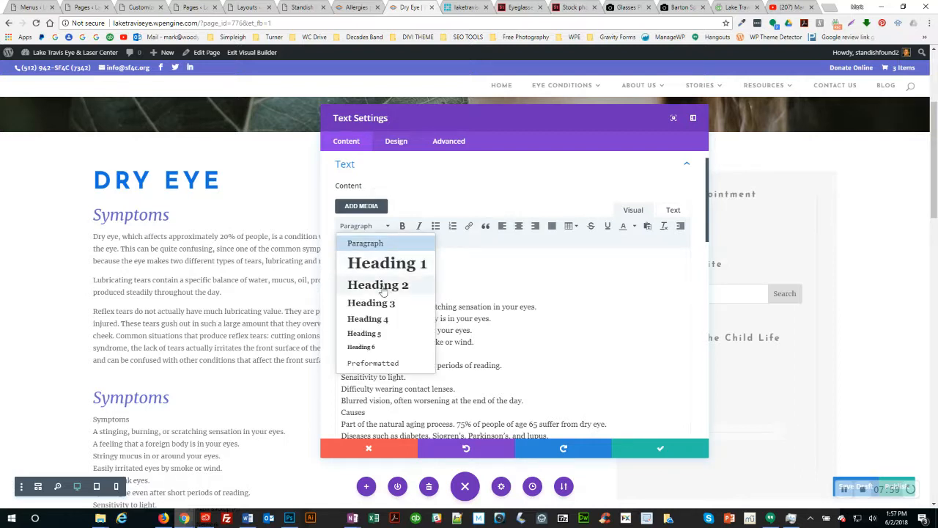
pyautogui.click(382, 286)
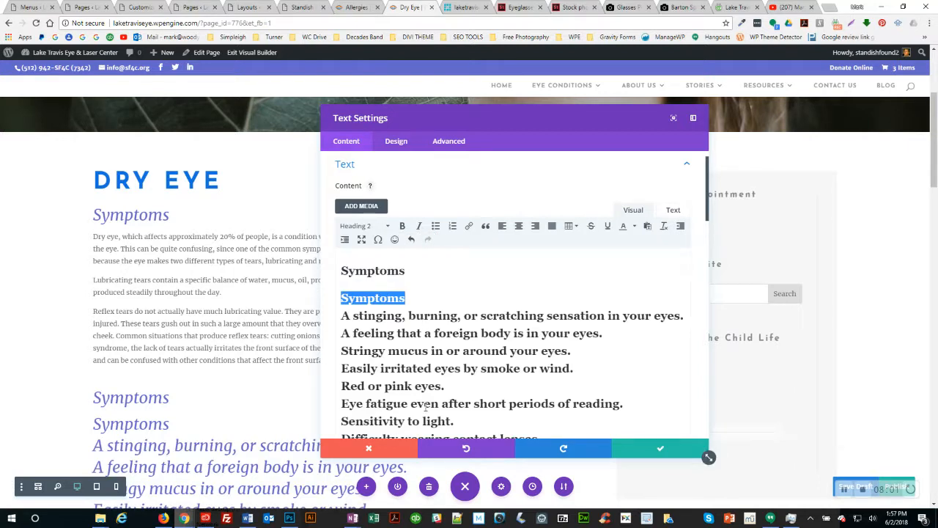
pyautogui.click(387, 270)
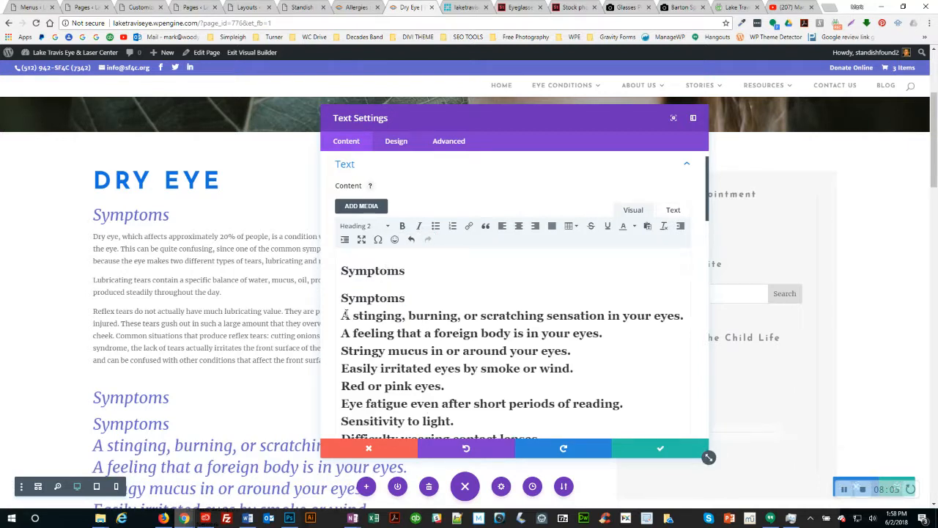
pyautogui.hotkey('ctrl', 'z')
# Replace the line break after the pasted Symptoms line with a paragraph break, separating it from the list of symptoms
pyautogui.click(385, 295)
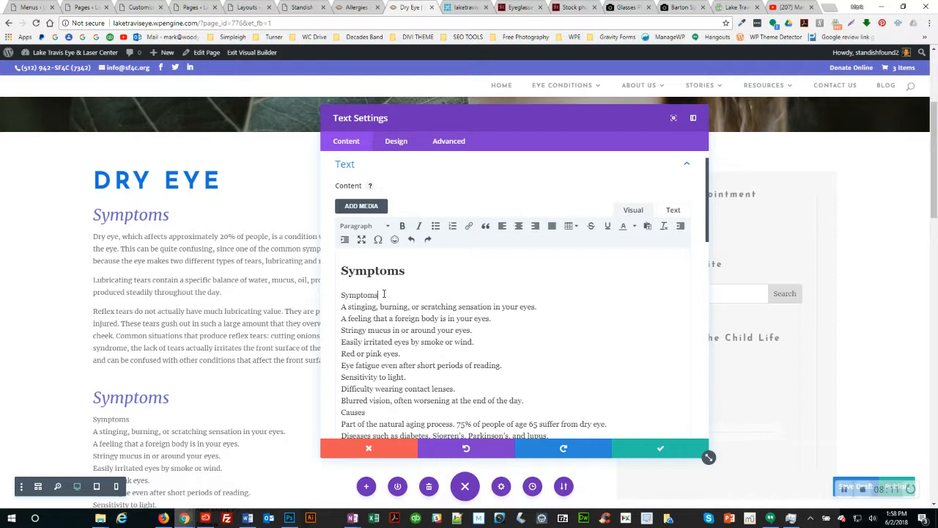
pyautogui.press('Delete')
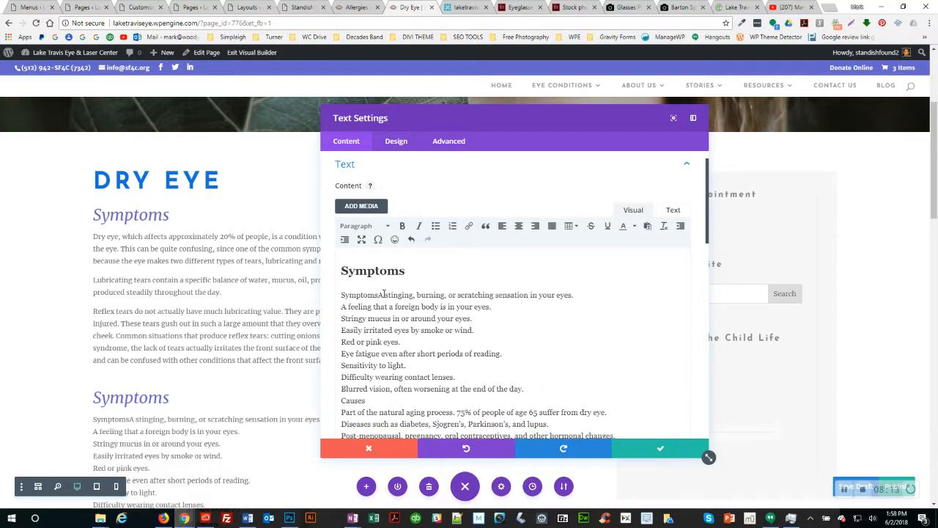
pyautogui.press('Return')
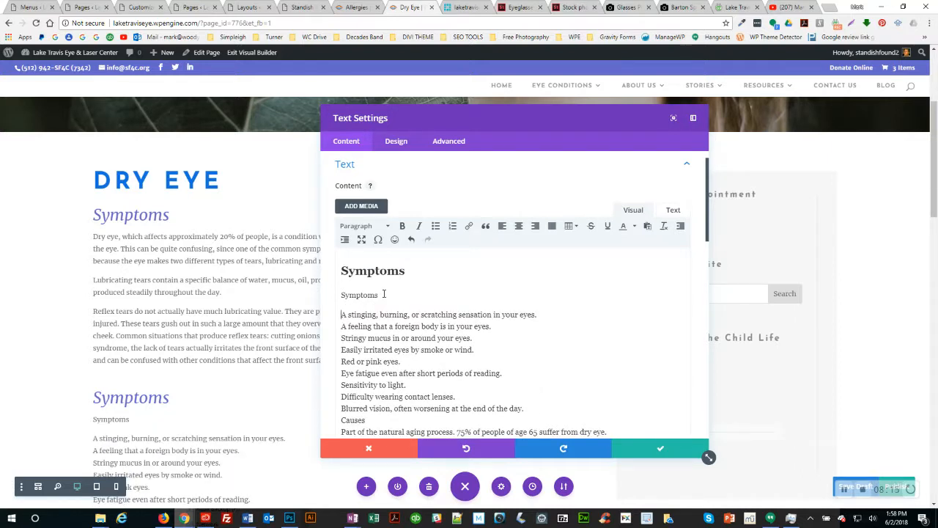
pyautogui.press('BackSpace')
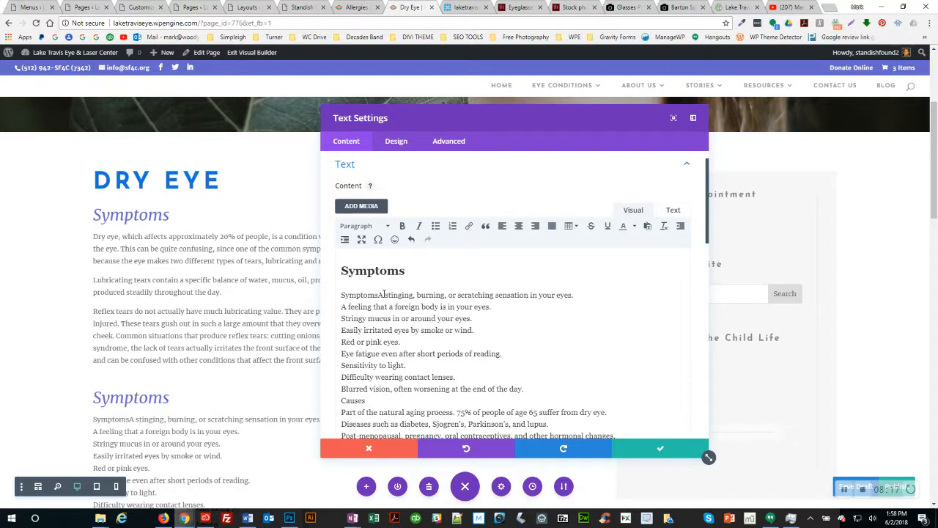
pyautogui.press('Return')
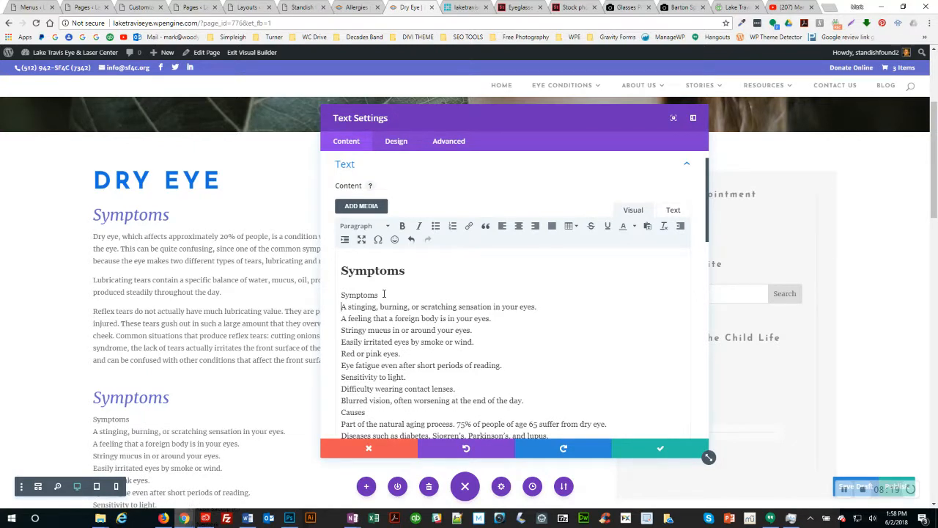
pyautogui.press('BackSpace')
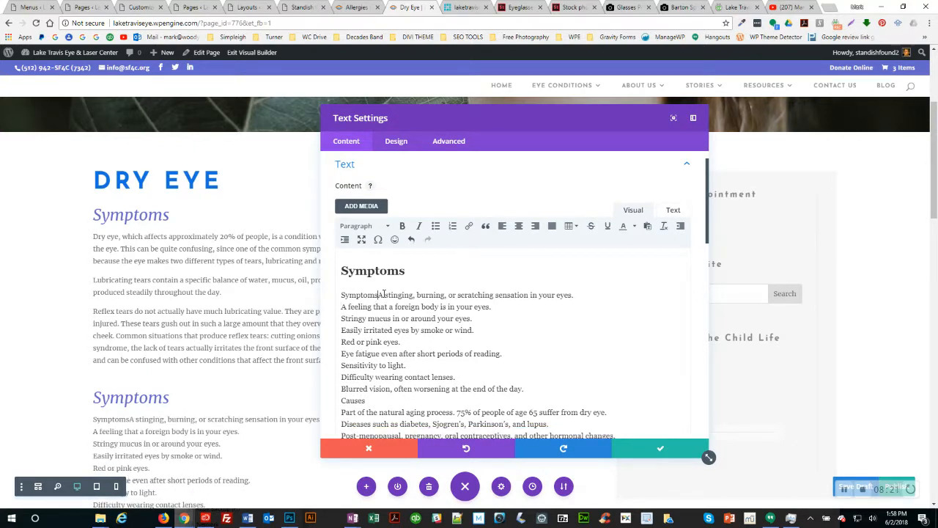
pyautogui.press('Return')
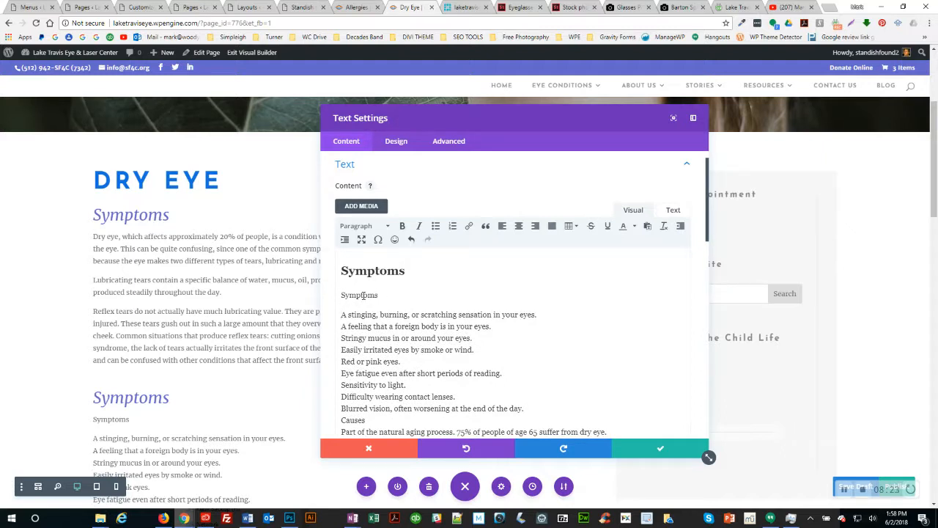
# Try formatting the pasted Symptoms line as Heading 1, and delete this duplicate line below the original Symptoms heading instead
pyautogui.doubleClick(361, 295)
pyautogui.click(387, 227)
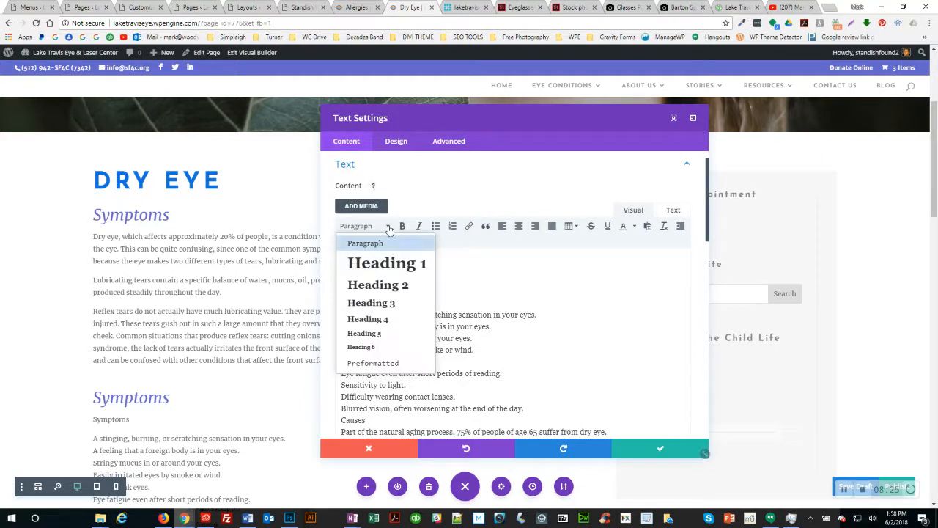
pyautogui.click(382, 264)
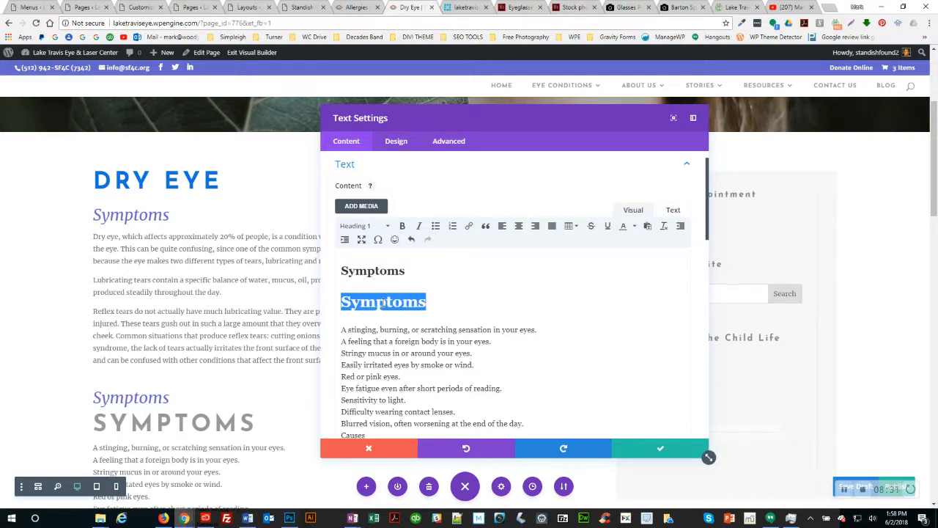
pyautogui.press('BackSpace')
pyautogui.press('BackSpace')
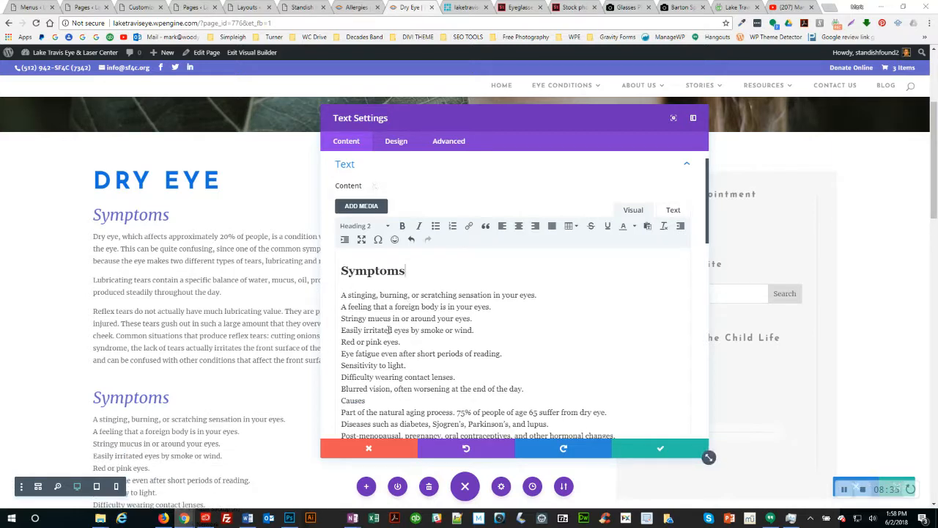
# Following the existing site's layout, separate Causes from the lines around it as its own paragraph and format it as Heading 2
pyautogui.hotkey('alt', 'Tab')
pyautogui.click(255, 306)
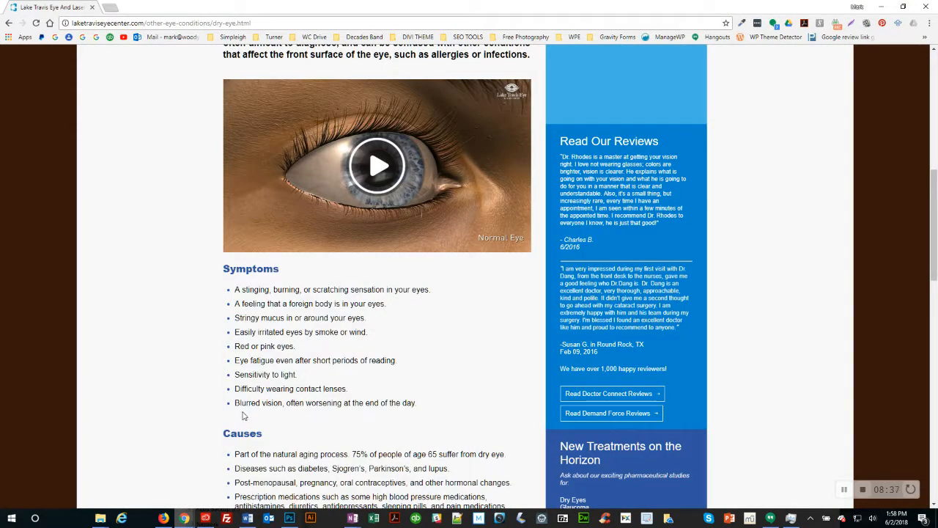
pyautogui.hotkey('alt', 'Tab')
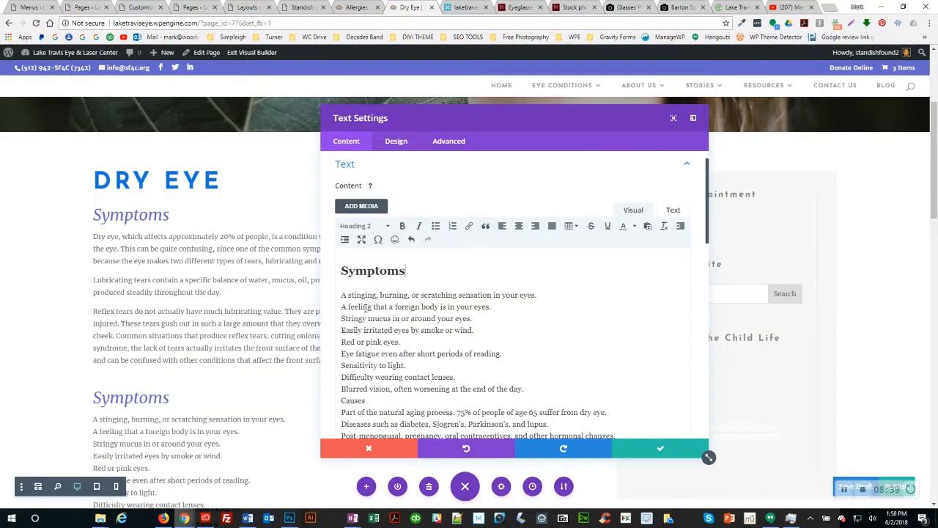
pyautogui.click(341, 400)
pyautogui.press('Return')
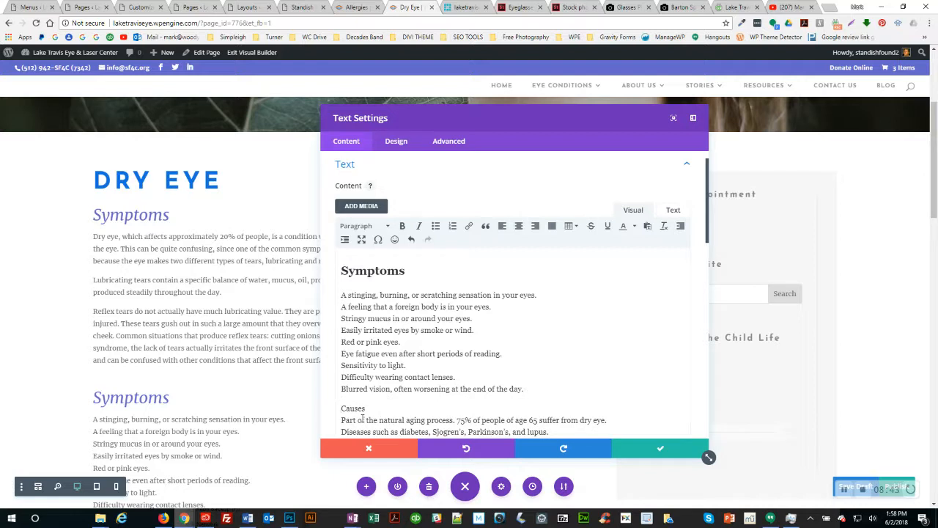
pyautogui.press('BackSpace')
pyautogui.press('Return')
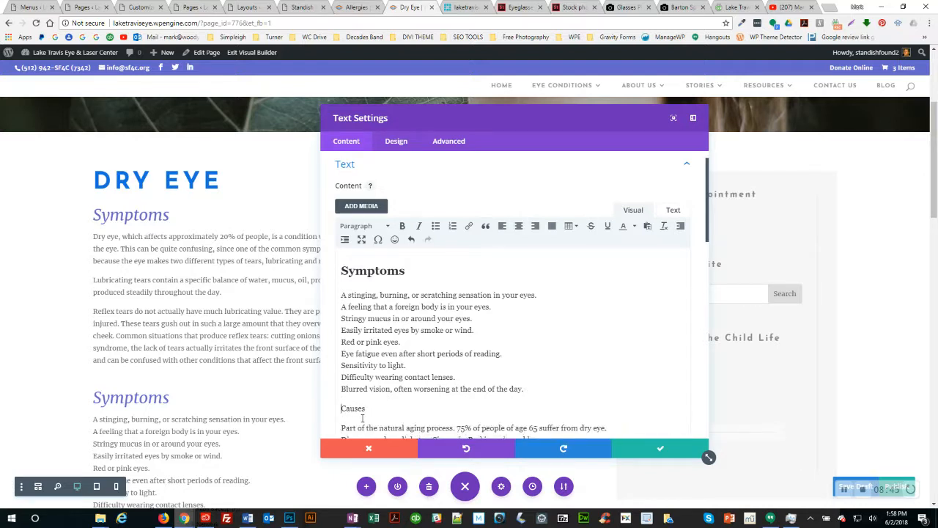
pyautogui.doubleClick(362, 417)
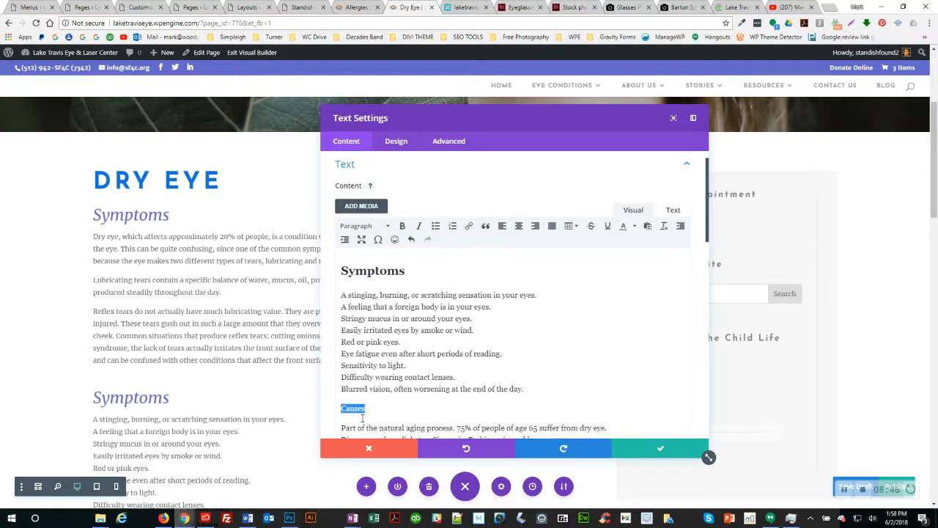
pyautogui.click(388, 227)
pyautogui.click(378, 286)
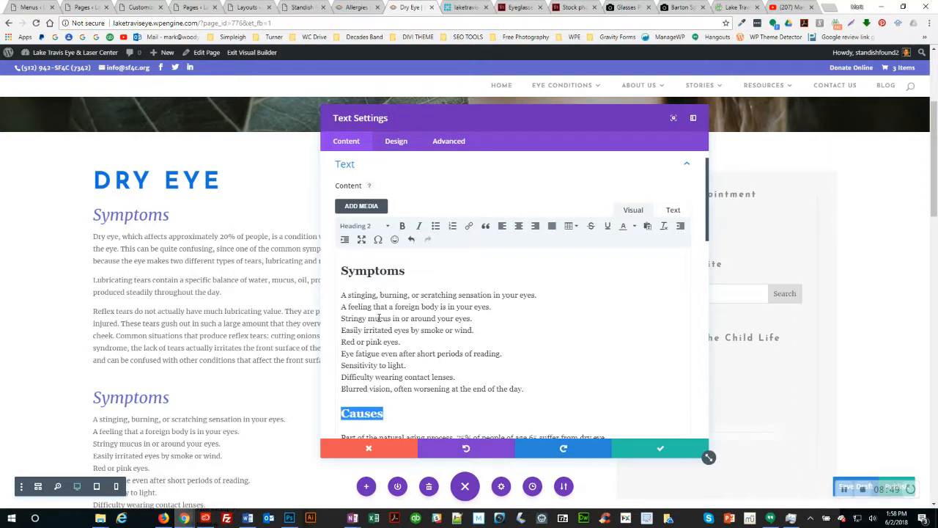
# Turn the symptom lines into a bulleted list and split "A feeling that a foreign body is in your eyes." into its own bullet
pyautogui.moveTo(342, 295); pyautogui.dragTo(395, 389)
pyautogui.click(436, 226)
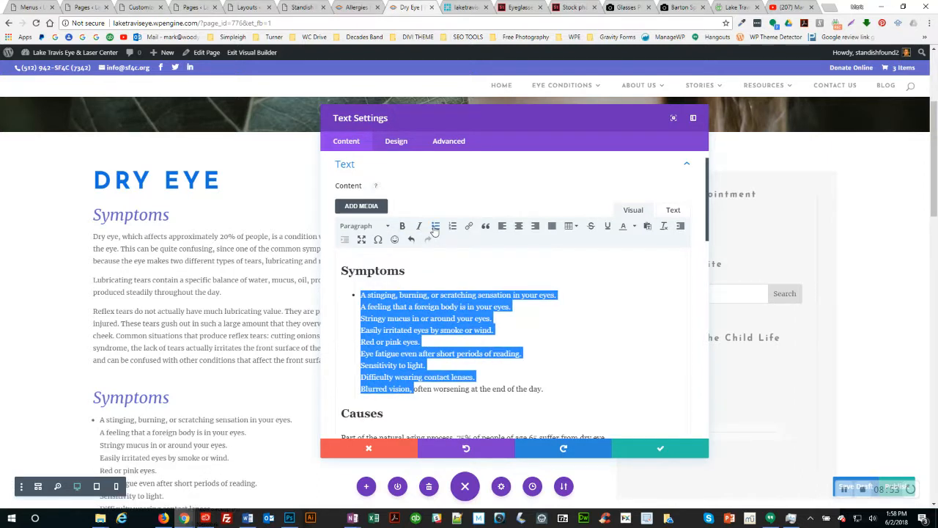
pyautogui.click(389, 308)
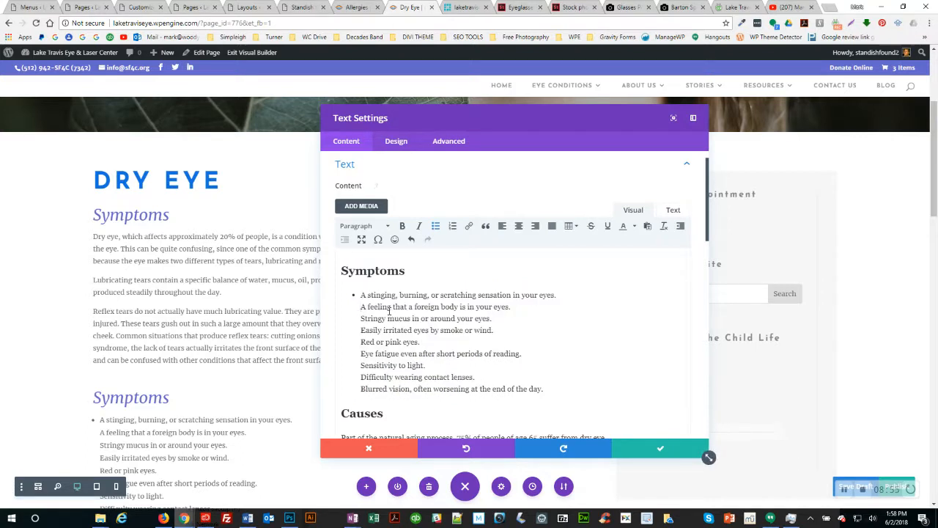
pyautogui.press('Home')
pyautogui.press('BackSpace')
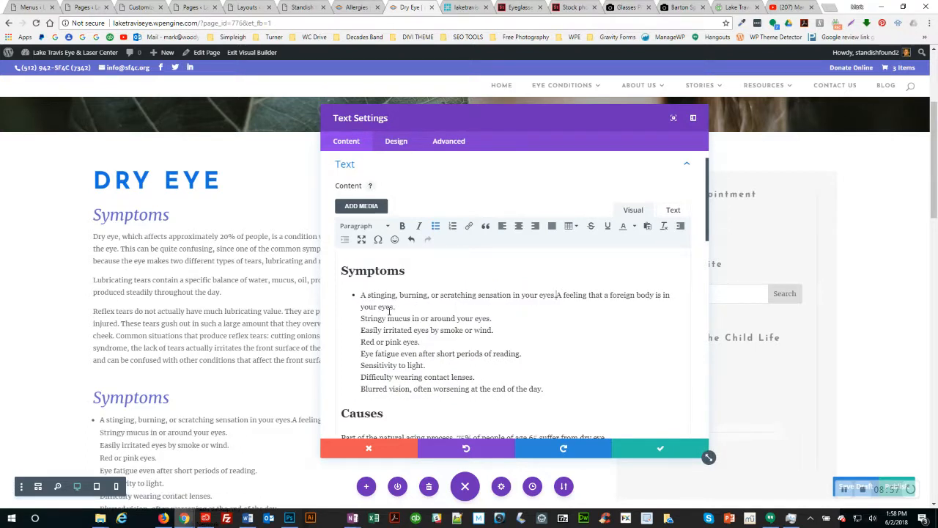
pyautogui.press('Return')
# Replace the remaining line breaks in the symptoms list so each symptom from "Stringy mucus" to "Blurred vision" has its own bullet
pyautogui.press('BackSpace')
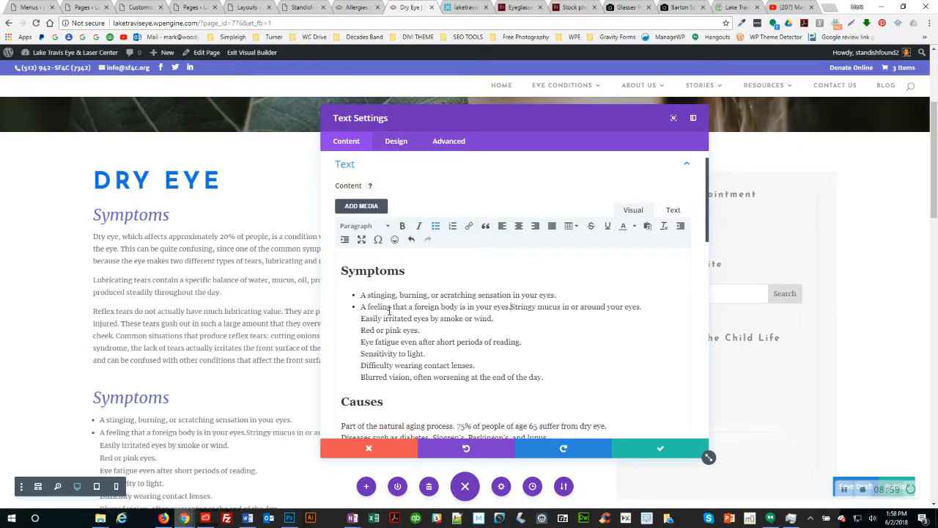
pyautogui.hotkey('shift', 'Return')
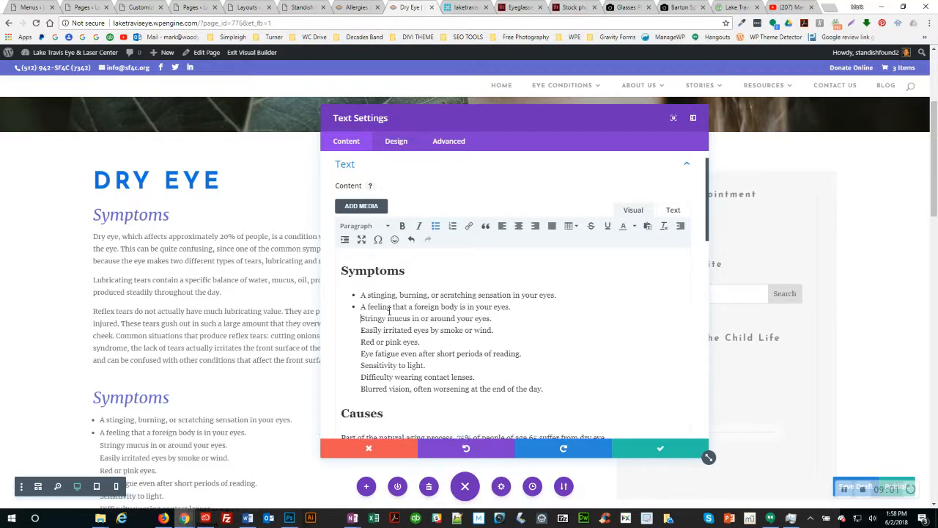
pyautogui.press('BackSpace')
pyautogui.press('Return')
pyautogui.press('BackSpace')
pyautogui.press('Return')
pyautogui.press('BackSpace')
pyautogui.press('Return')
pyautogui.press('Down')
pyautogui.press('BackSpace')
pyautogui.press('Return')
pyautogui.press('Down')
pyautogui.press('BackSpace')
pyautogui.press('Return')
pyautogui.press('Down')
pyautogui.press('BackSpace')
pyautogui.press('Return')
pyautogui.press('Down')
pyautogui.press('BackSpace')
pyautogui.press('Return')
# Compare the headings and subheadings of the existing site's Treatment section with the pasted text in the module
pyautogui.hotkey('alt', 'Tab')
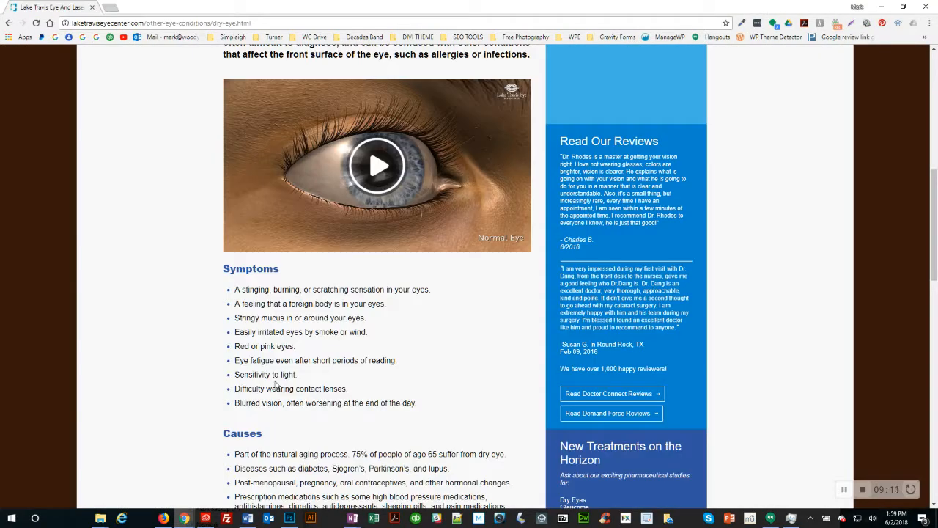
pyautogui.scroll(-6, 276, 382)
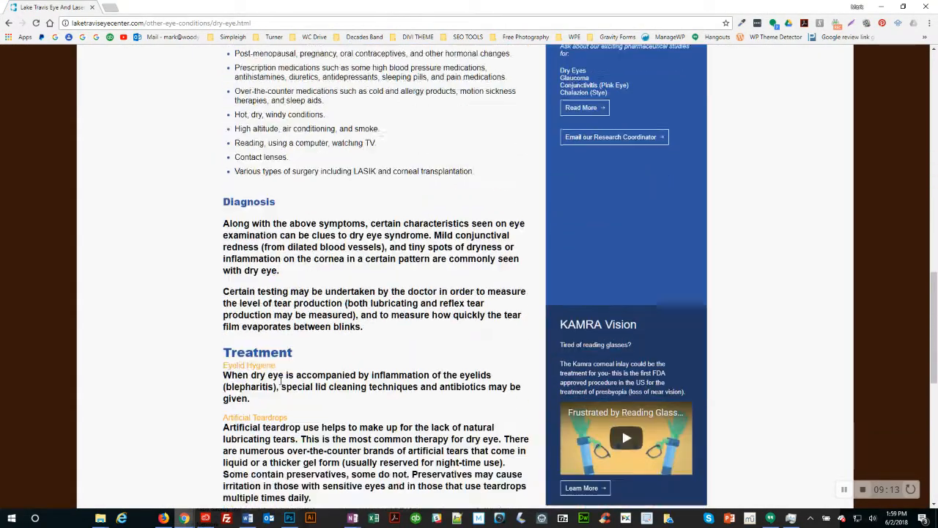
pyautogui.scroll(-5, 281, 380)
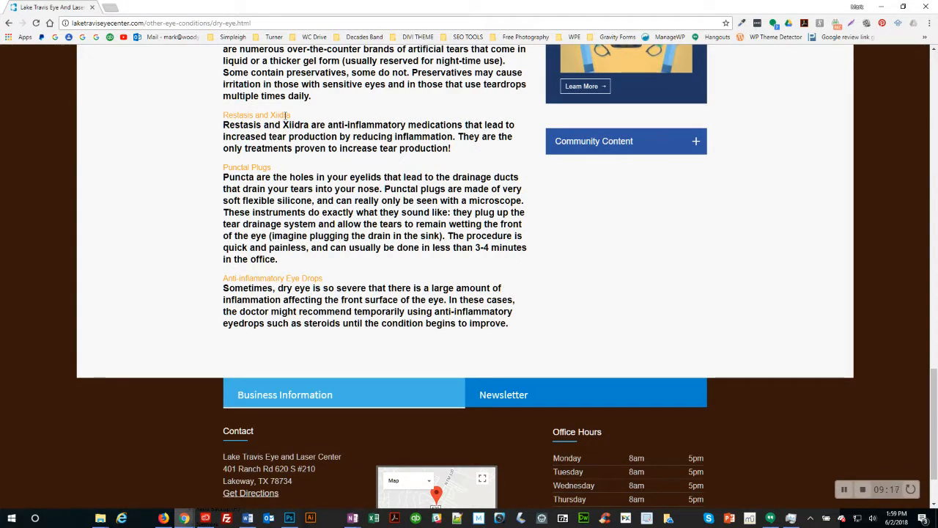
pyautogui.scroll(2, 286, 115)
pyautogui.moveTo(242, 97); pyautogui.dragTo(273, 112)
pyautogui.hotkey('alt', 'Tab')
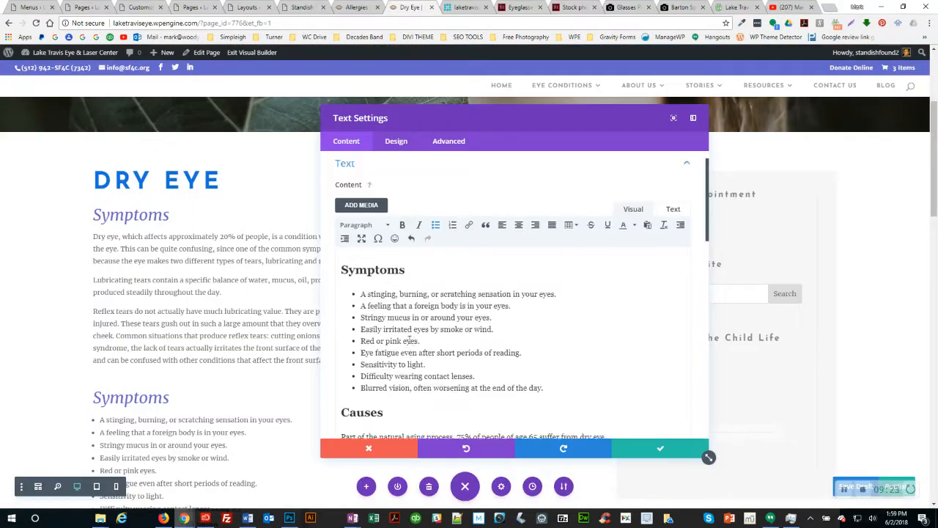
pyautogui.scroll(-5, 410, 340)
pyautogui.scroll(-3, 410, 339)
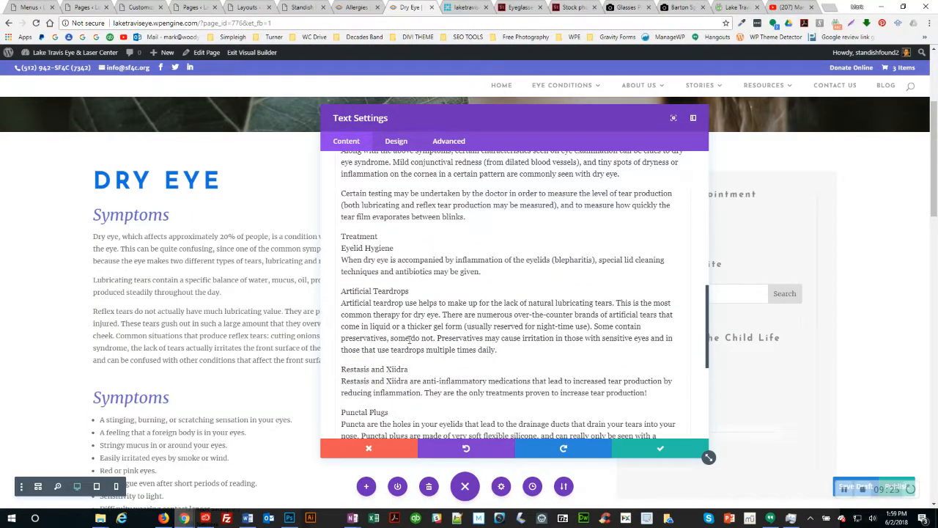
pyautogui.hotkey('alt', 'Tab')
pyautogui.hotkey('alt', 'Tab')
# Replace the line breaks after Treatment and Eyelid Hygiene with paragraph breaks, so each stands on its own
pyautogui.press('BackSpace')
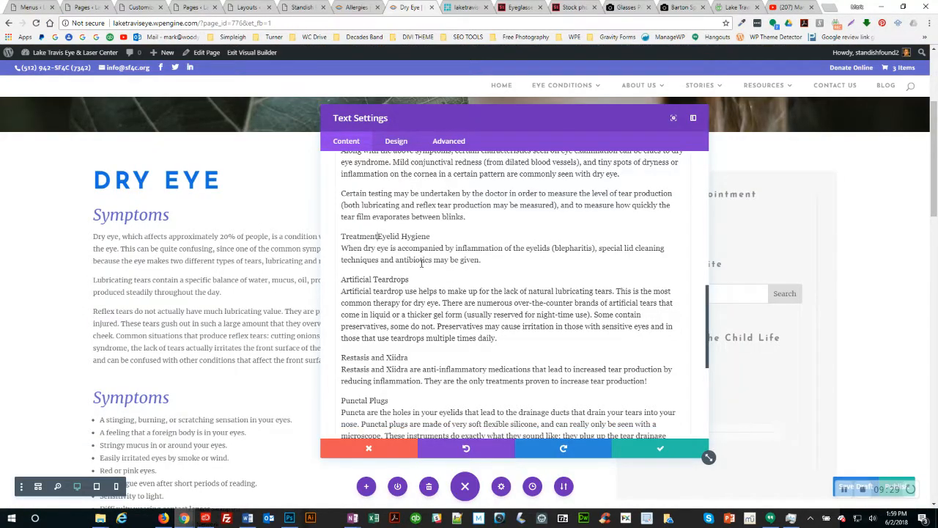
pyautogui.press('Return')
pyautogui.press('Down')
pyautogui.press('BackSpace')
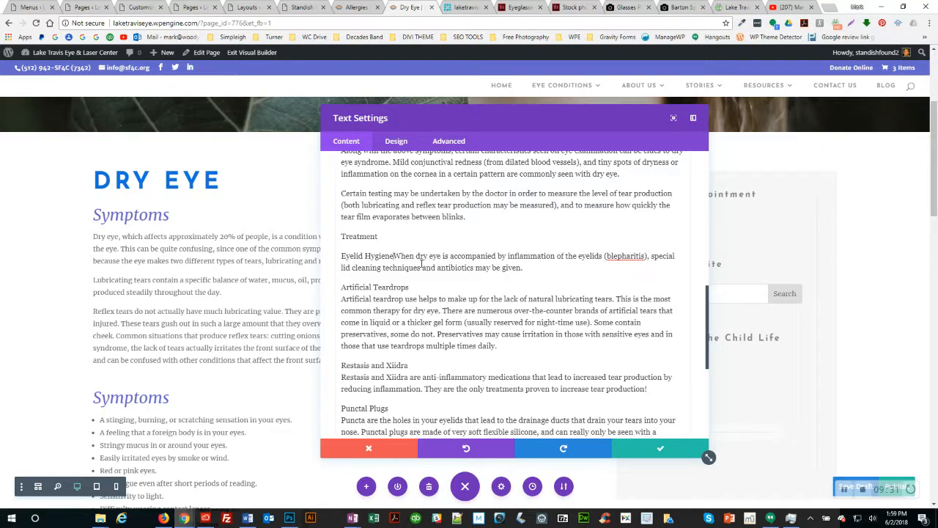
pyautogui.press('Return')
# Enlarge the Text Settings window and format the Treatment line as Heading 2
pyautogui.doubleClick(362, 237)
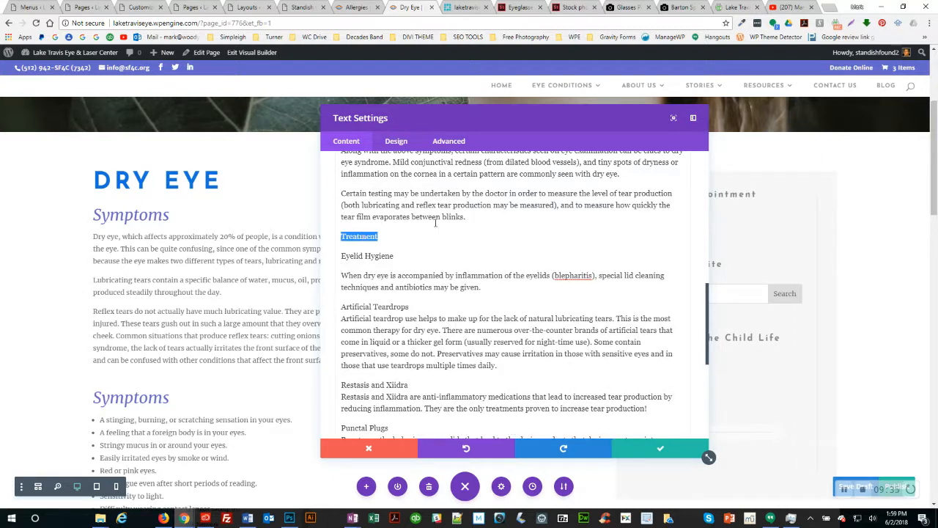
pyautogui.moveTo(706, 458); pyautogui.dragTo(845, 498)
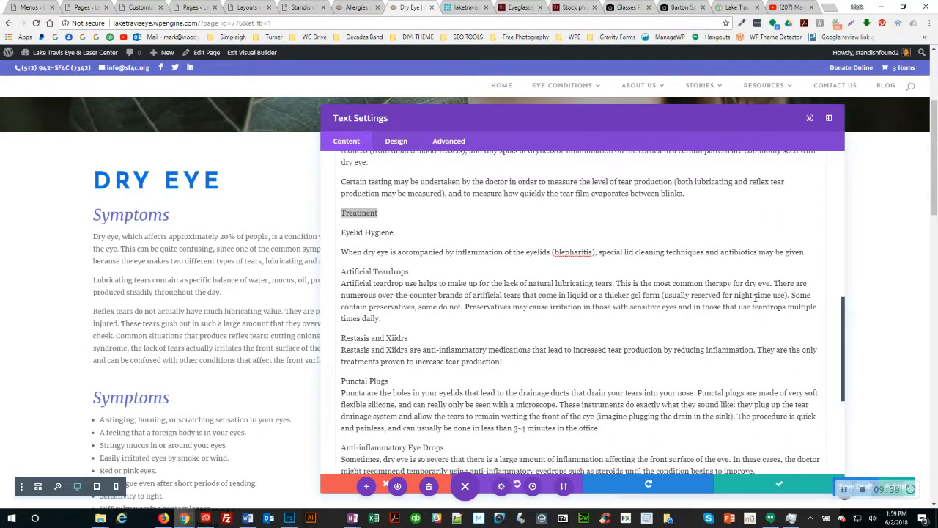
pyautogui.scroll(1, 843, 166)
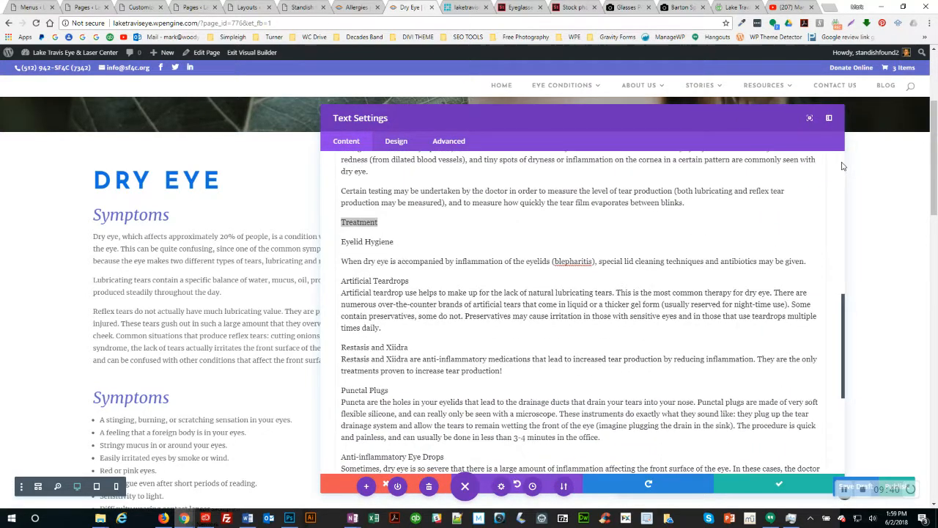
pyautogui.scroll(10, 843, 166)
pyautogui.click(384, 252)
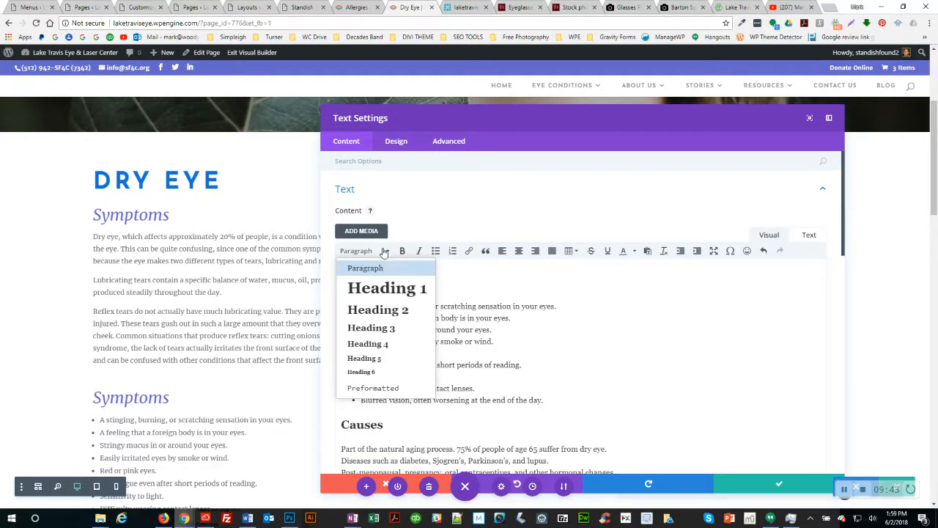
pyautogui.click(374, 309)
pyautogui.scroll(-4, 435, 314)
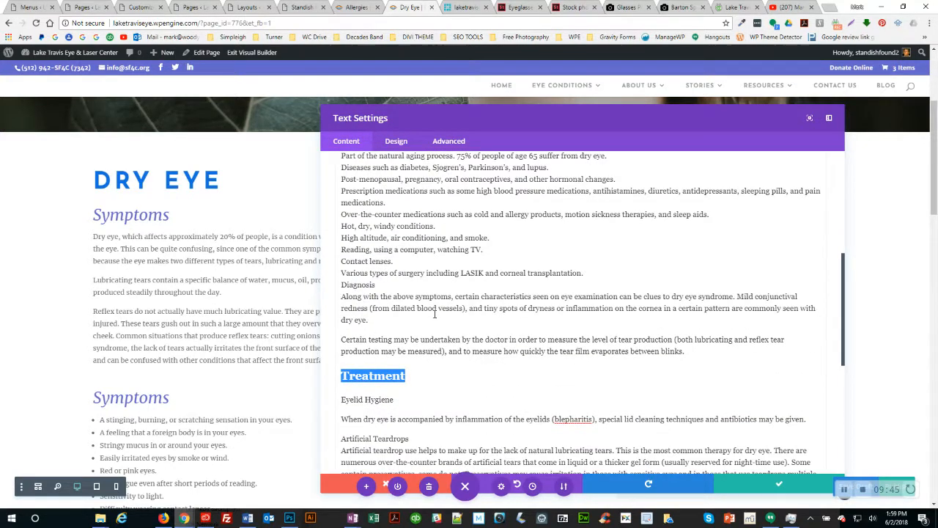
# Format the Eyelid Hygiene line under Treatment as Heading 3
pyautogui.press('Down')
pyautogui.hotkey('shift', 'Home')
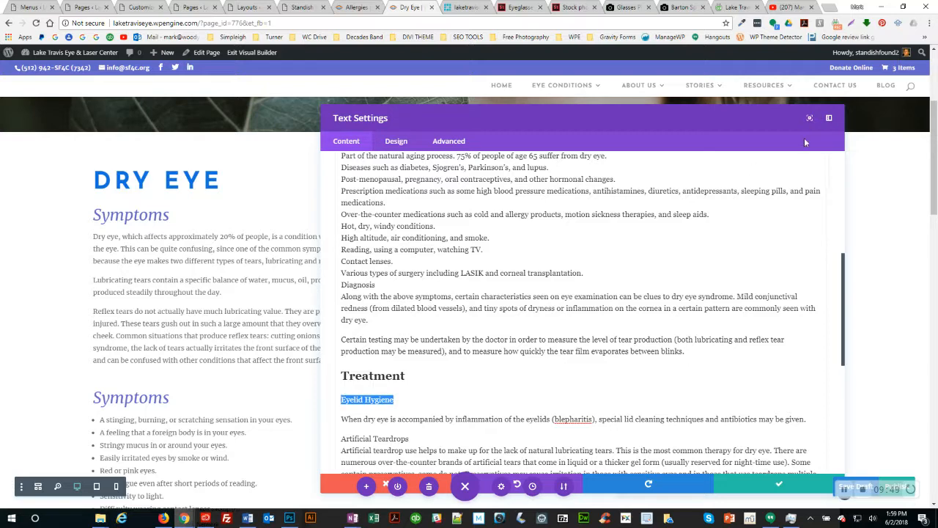
pyautogui.scroll(5, 844, 175)
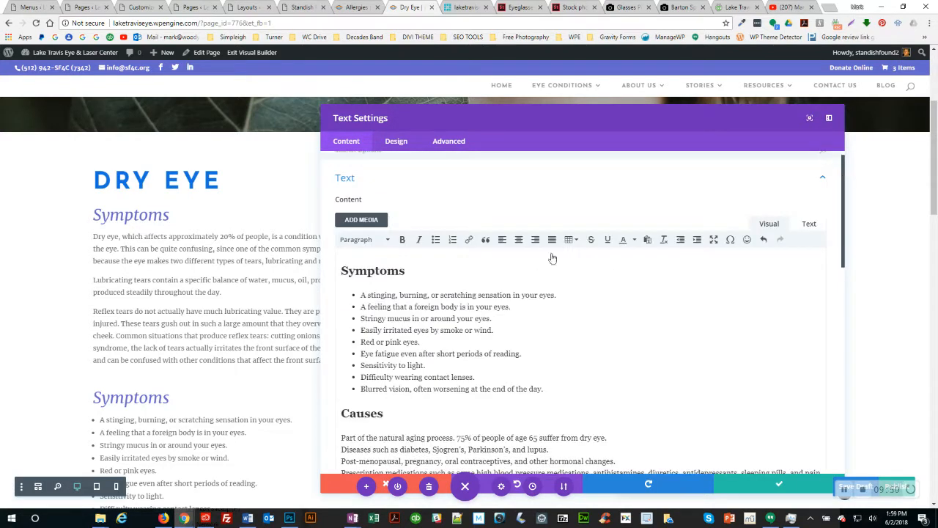
pyautogui.click(389, 243)
pyautogui.click(371, 316)
pyautogui.scroll(-7, 695, 366)
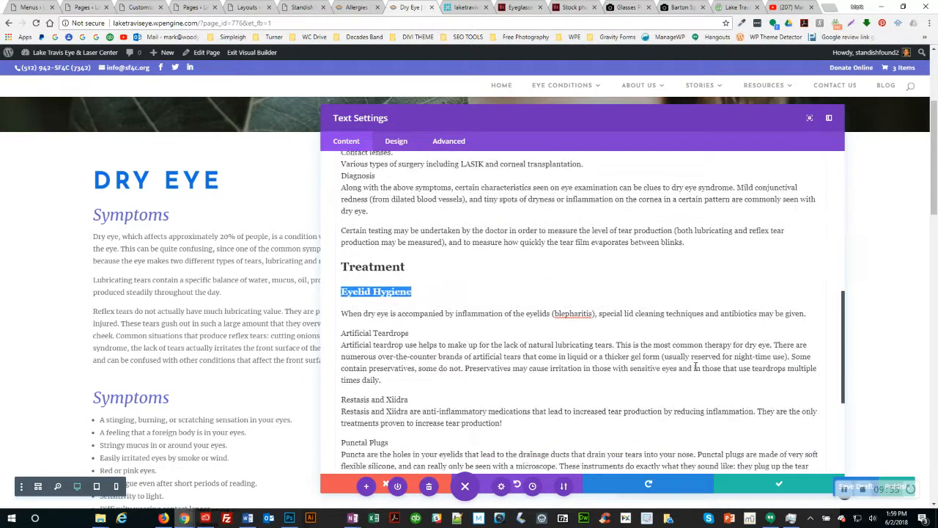
pyautogui.click(362, 296)
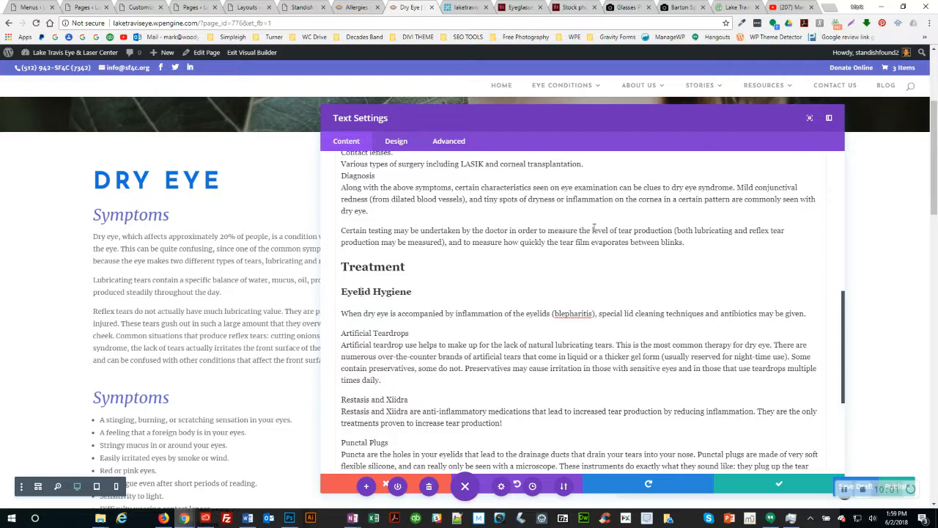
# Try the text editor's full-screen mode twice, returning to the normal view each time
pyautogui.scroll(7, 594, 230)
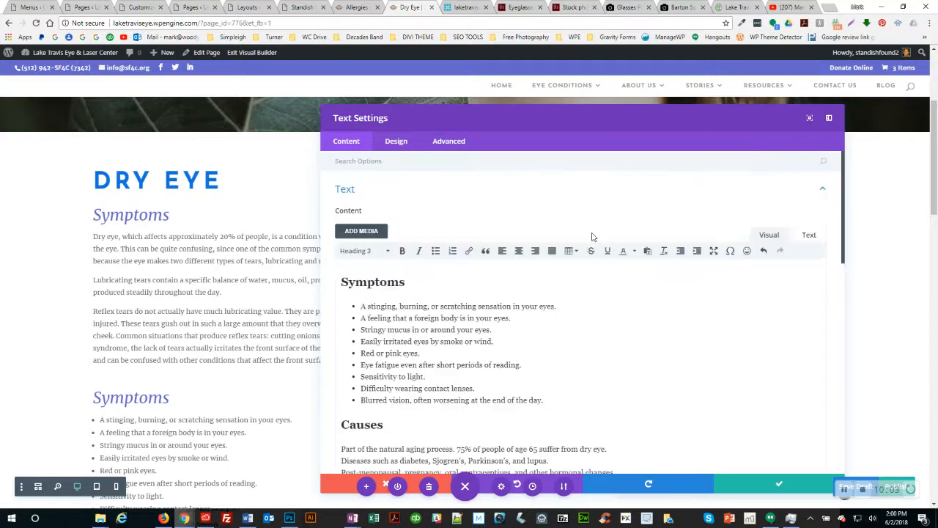
pyautogui.click(713, 251)
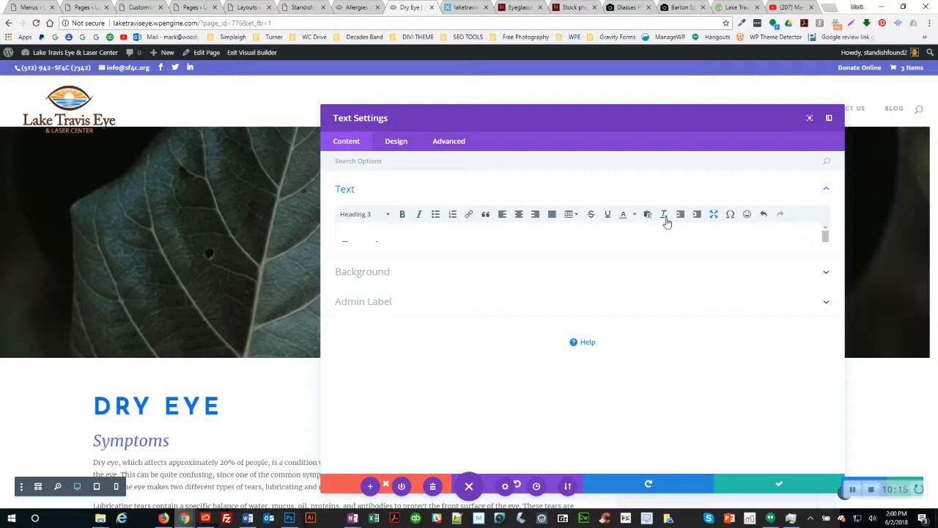
pyautogui.click(713, 218)
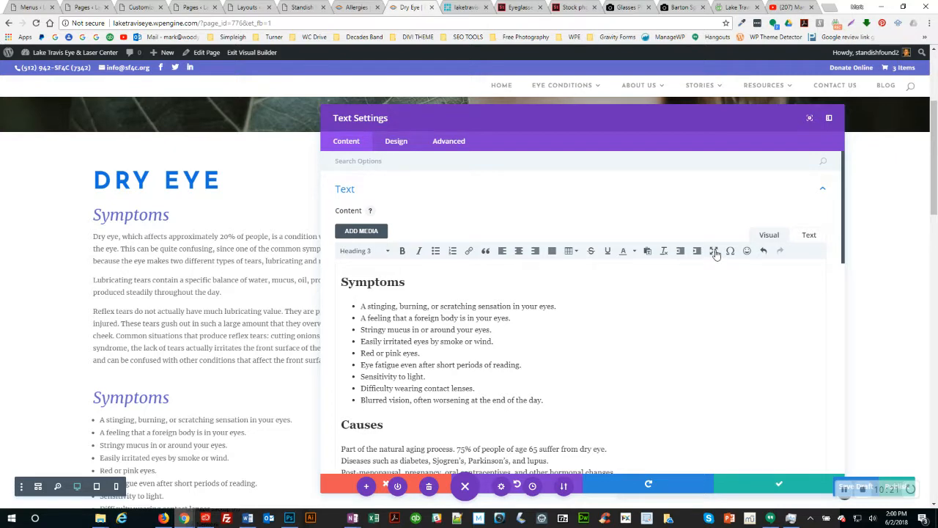
pyautogui.click(714, 250)
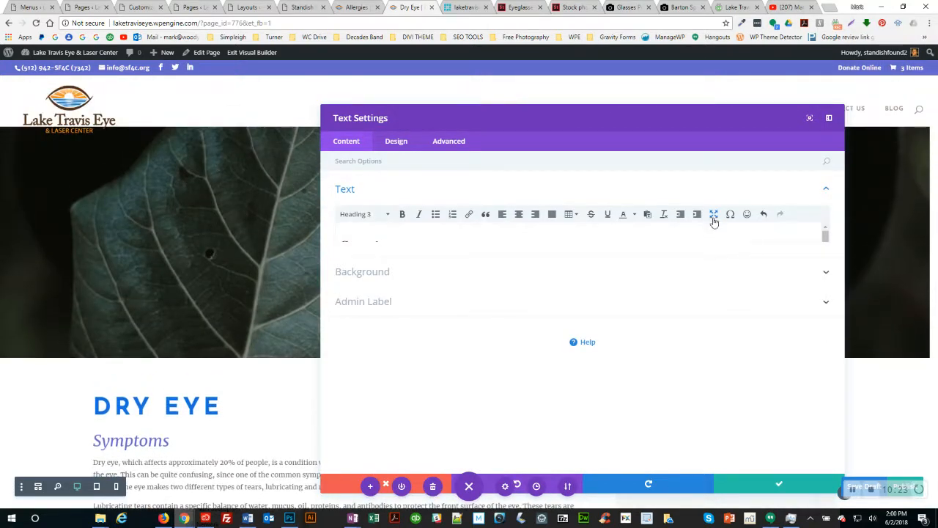
pyautogui.click(714, 218)
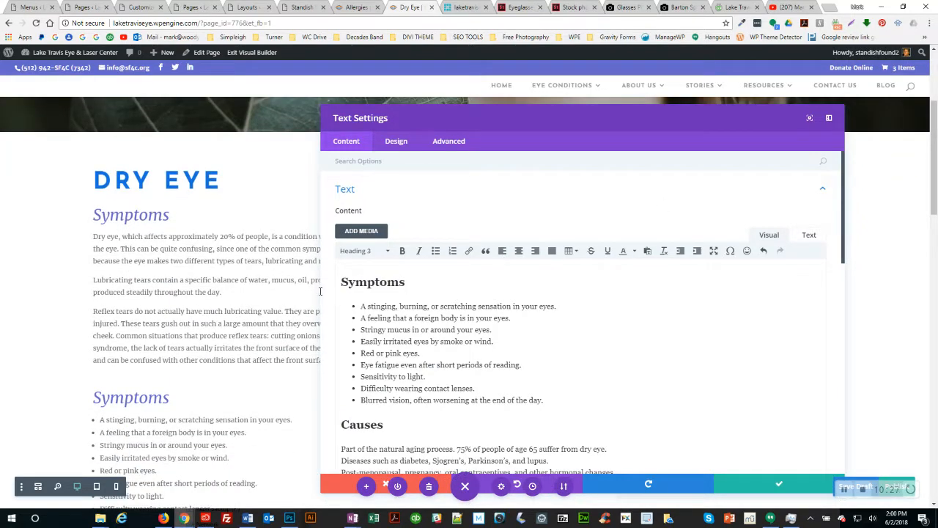
# Move and widen the Text Settings window, and try the text editor's full-screen mode again
pyautogui.moveTo(640, 118); pyautogui.dragTo(483, 93)
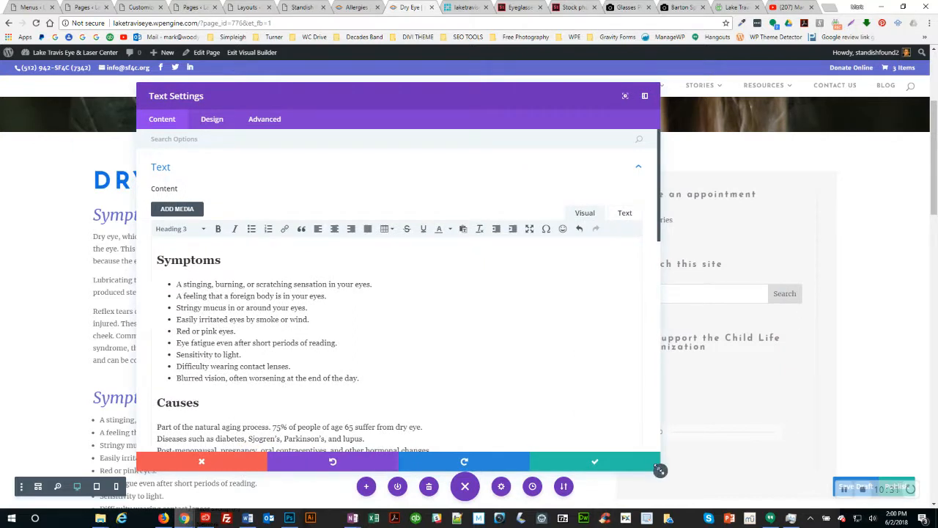
pyautogui.moveTo(660, 470); pyautogui.dragTo(846, 484)
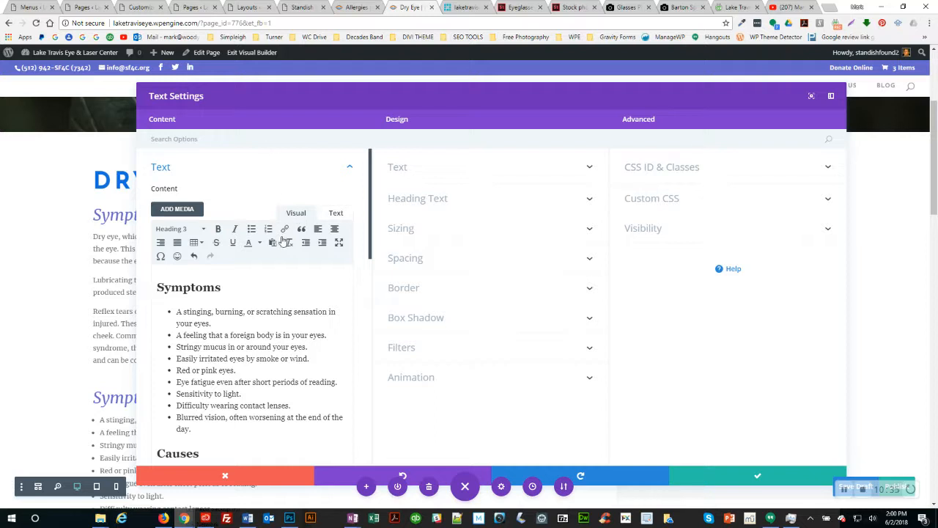
pyautogui.click(339, 243)
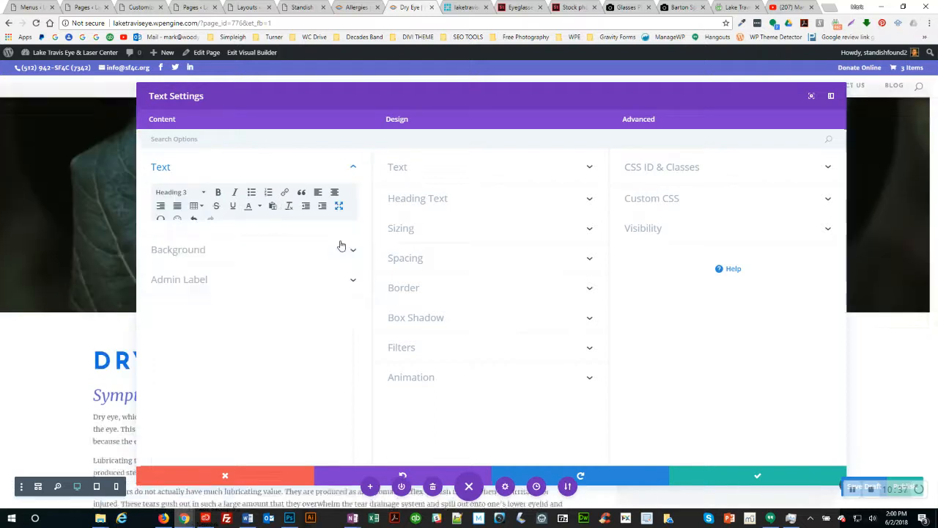
pyautogui.click(340, 208)
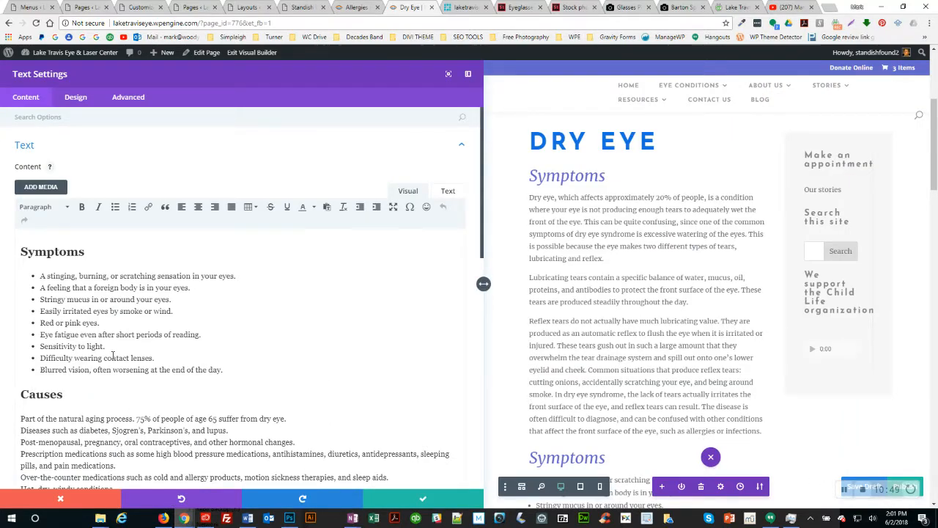
# Check the Symptoms and Causes module against the existing site's Dry Eye page and save the module's changes
pyautogui.scroll(-1, 113, 355)
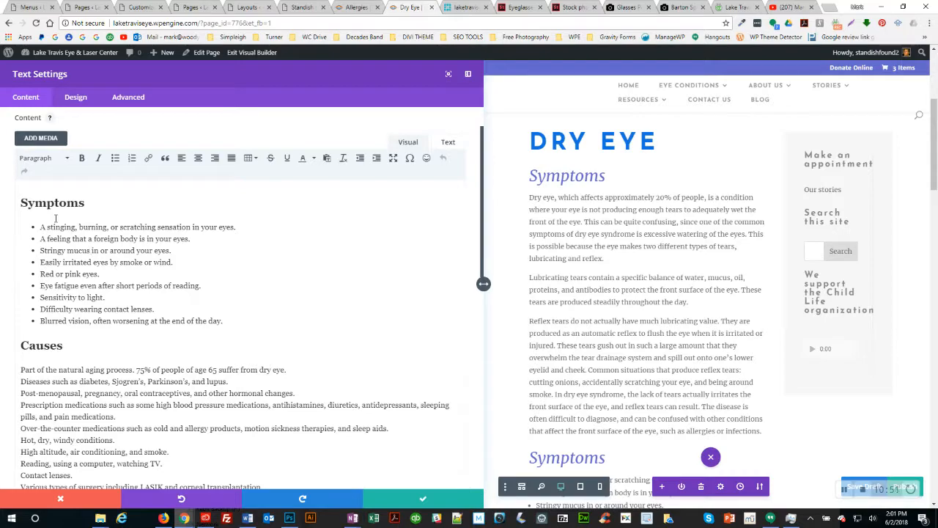
pyautogui.hotkey('alt', 'Tab')
pyautogui.scroll(2, 244, 218)
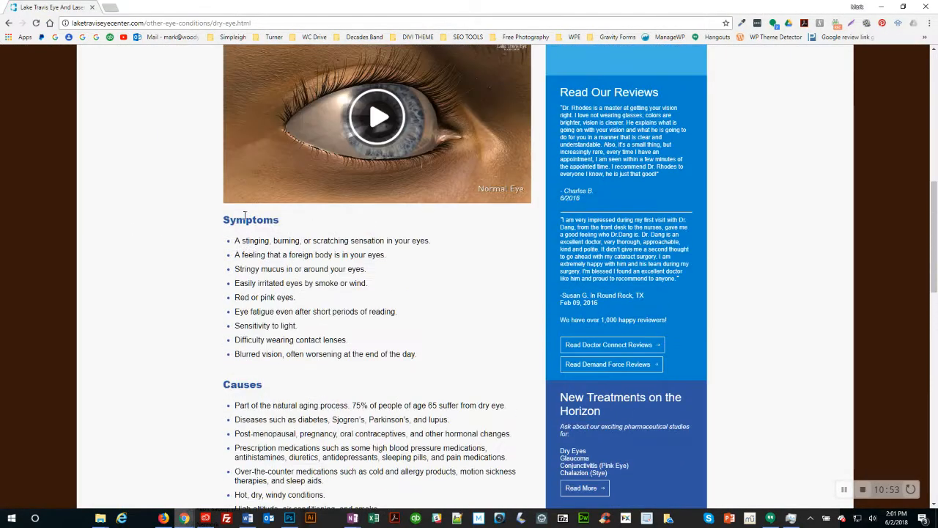
pyautogui.hotkey('alt', 'Tab')
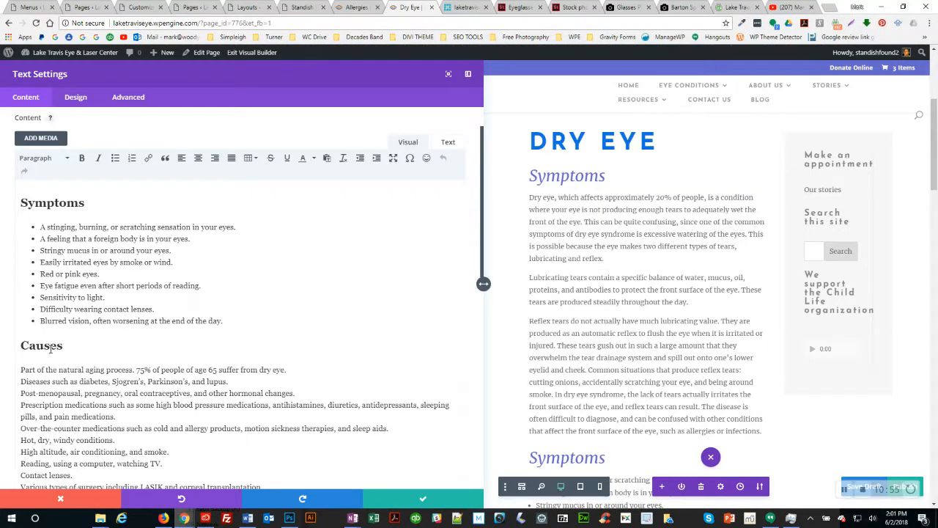
pyautogui.hotkey('alt', 'Tab')
pyautogui.scroll(3, 283, 242)
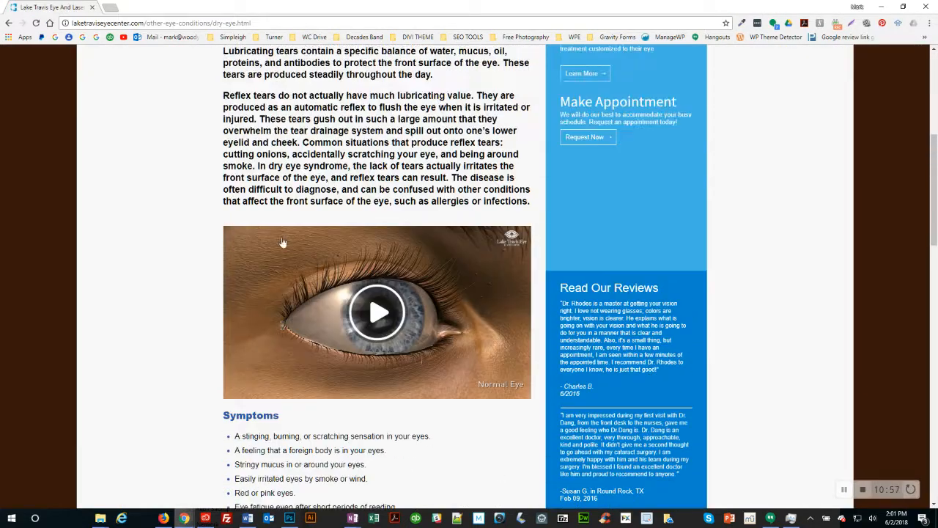
pyautogui.scroll(2, 175, 234)
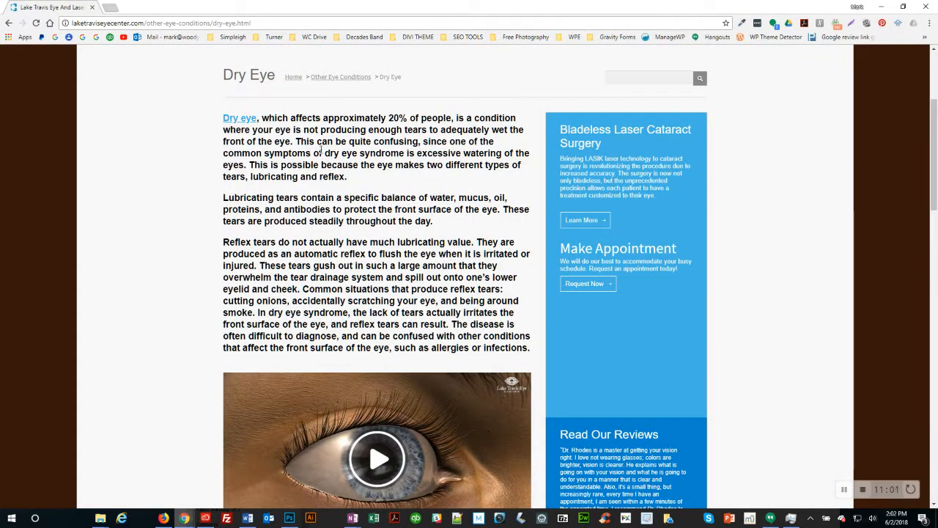
pyautogui.scroll(2, 308, 169)
pyautogui.hotkey('alt', 'Tab')
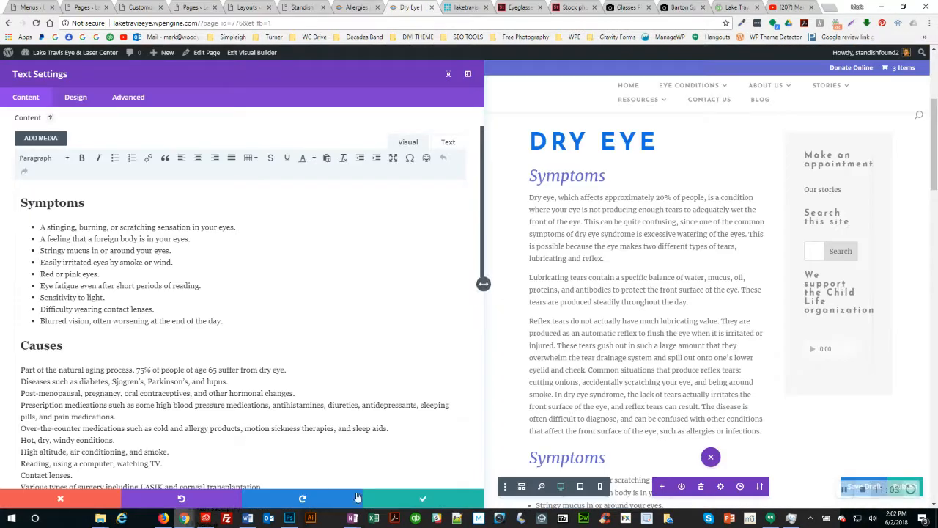
pyautogui.click(423, 501)
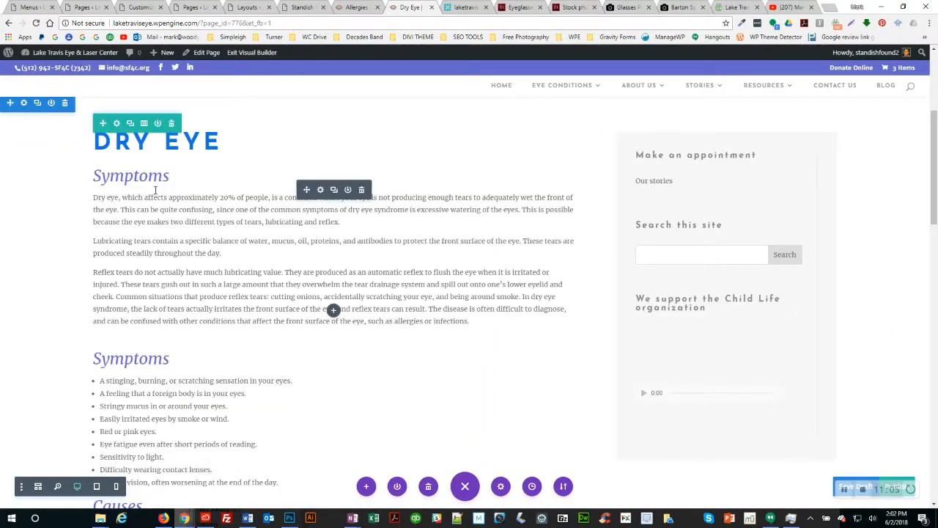
# Delete the Symptoms heading line from the HTML of the introductory text module above and save the module
pyautogui.click(321, 189)
pyautogui.click(449, 190)
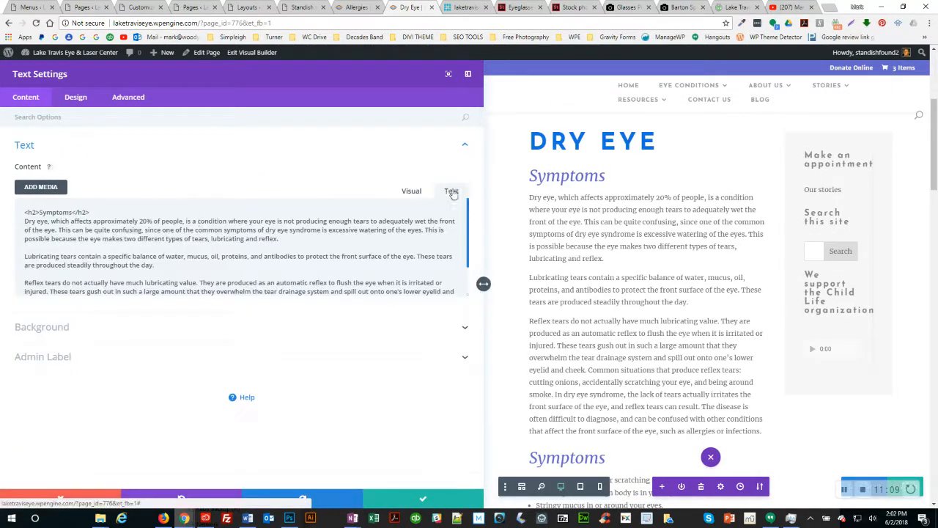
pyautogui.moveTo(92, 212); pyautogui.dragTo(2, 215)
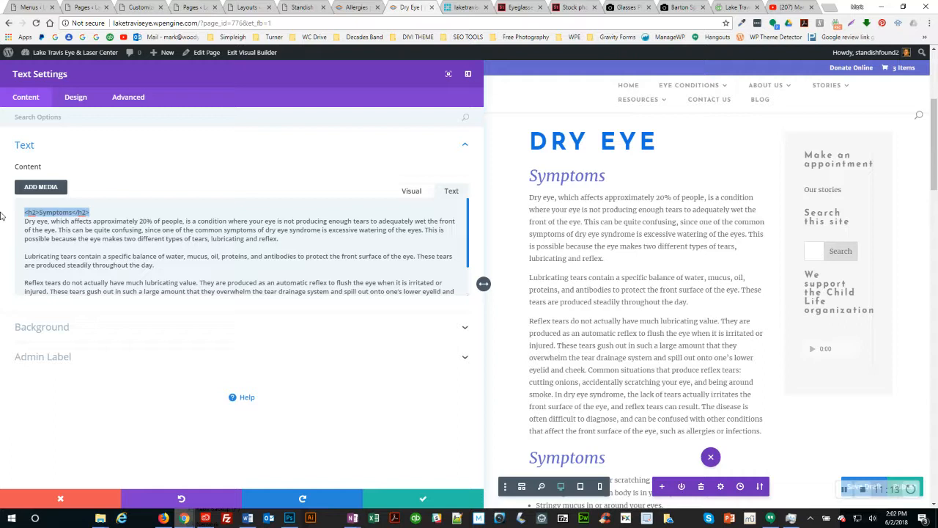
pyautogui.press('Delete')
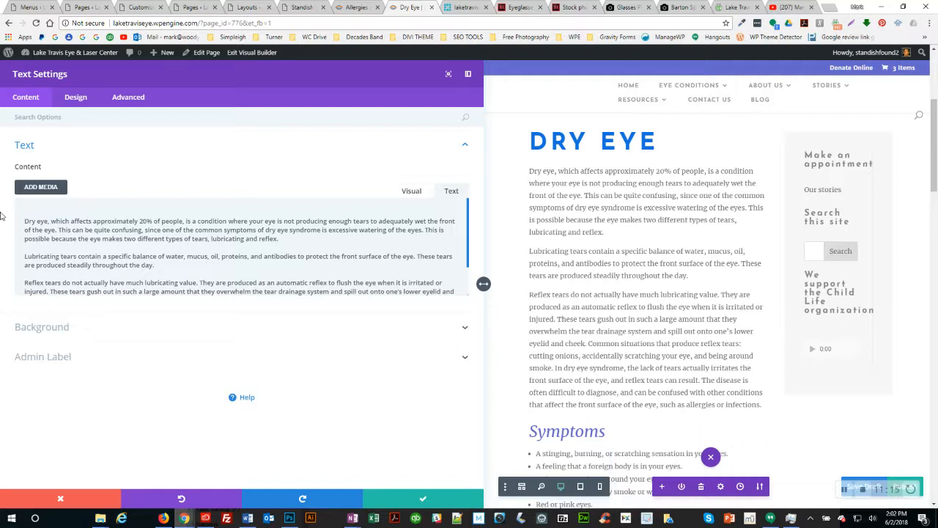
pyautogui.press('Delete')
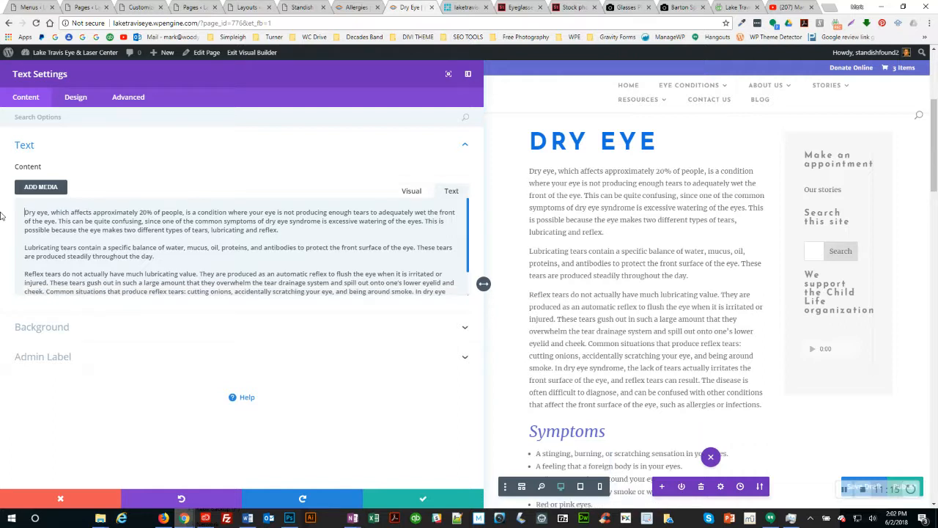
pyautogui.click(412, 192)
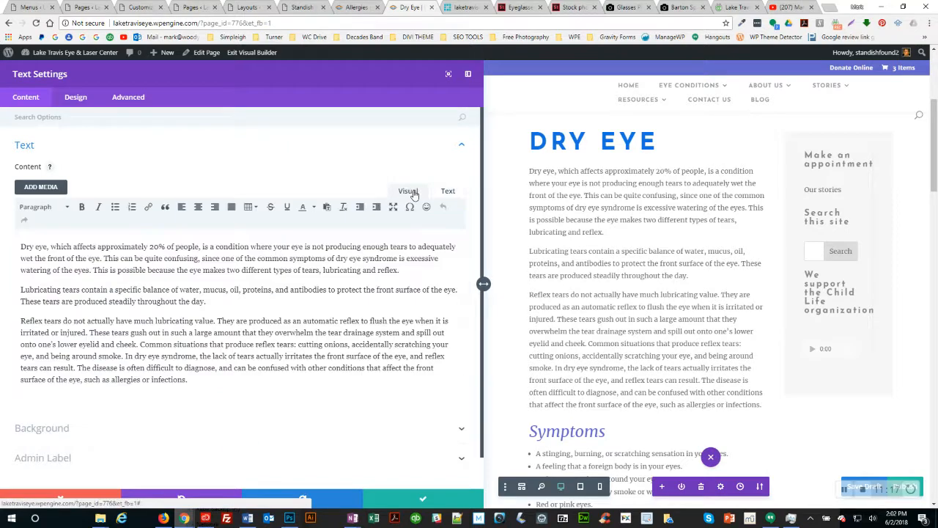
pyautogui.click(423, 500)
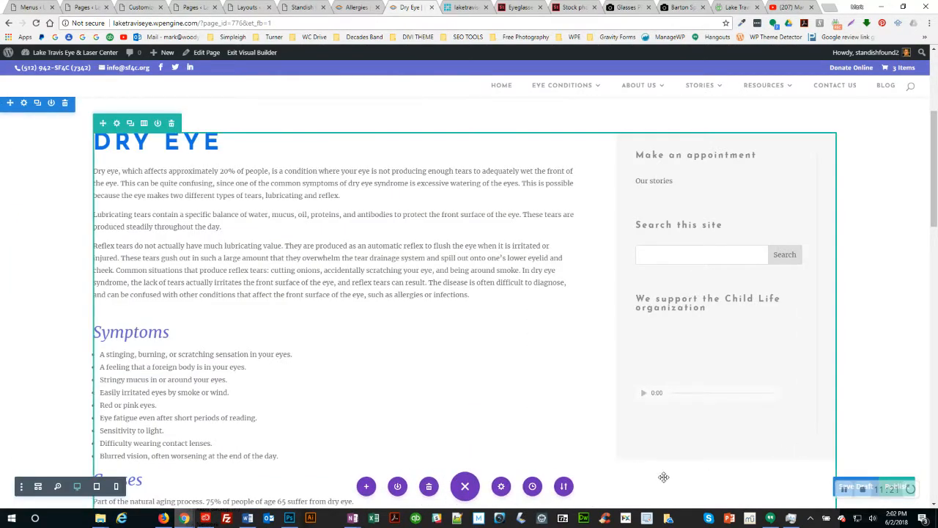
# Publish the Dry Eye page and exit the Visual Builder
pyautogui.click(900, 481)
pyautogui.click(241, 53)
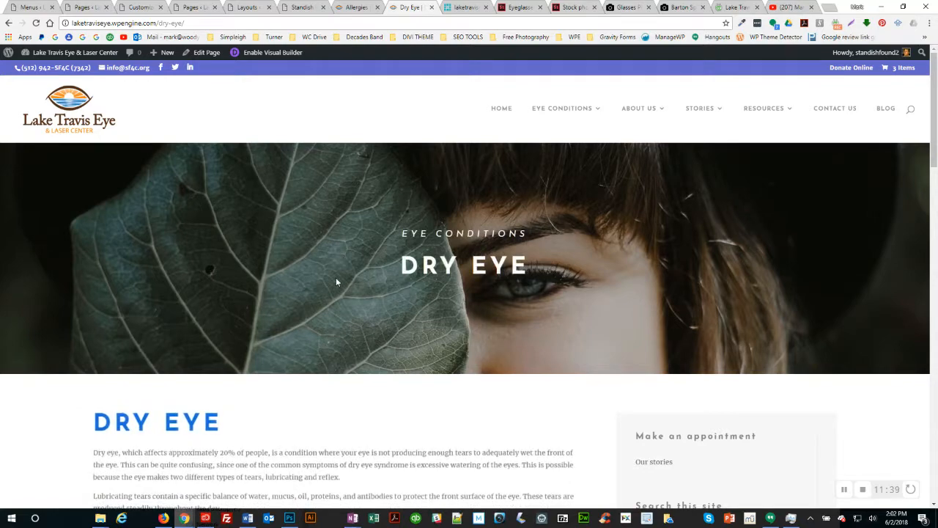
# Review the published Dry Eye page from its introduction to Treatment, comparing the content with the existing site's page
pyautogui.scroll(-3, 335, 277)
pyautogui.scroll(-5, 290, 315)
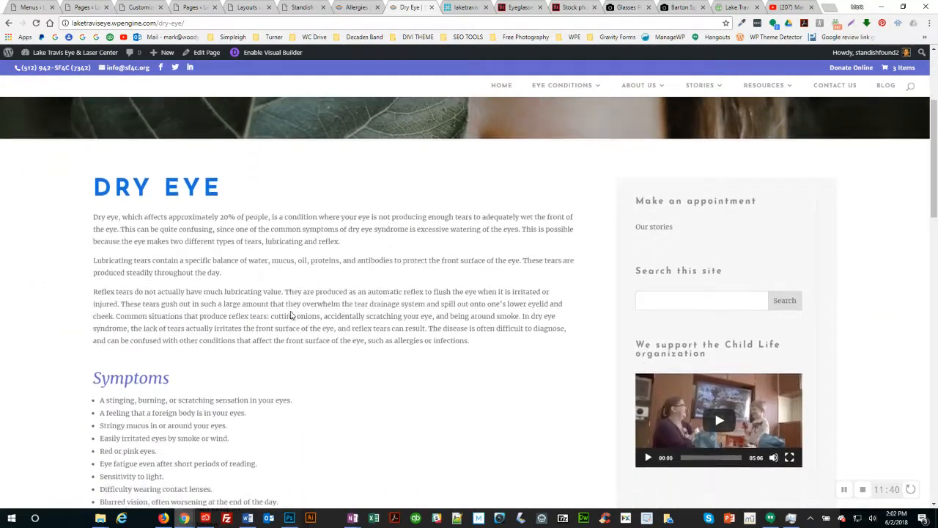
pyautogui.scroll(-2, 270, 303)
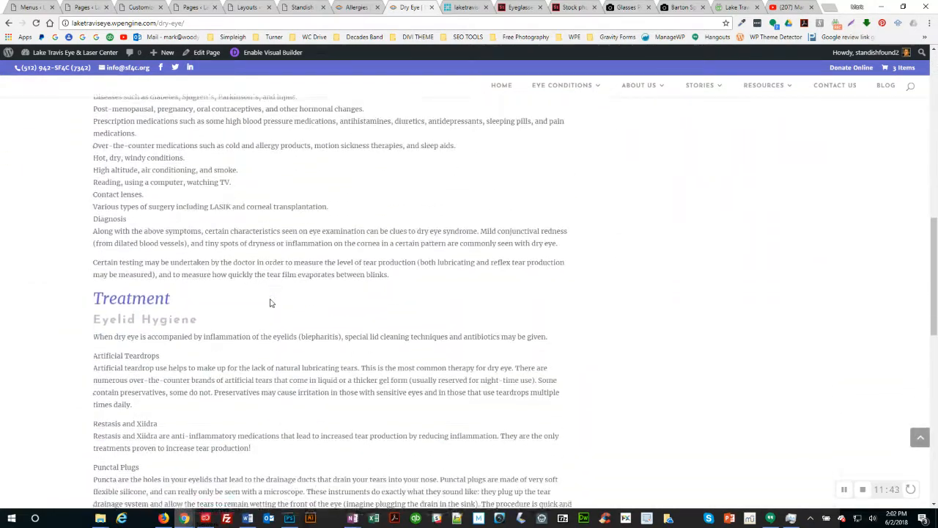
pyautogui.scroll(-2, 217, 320)
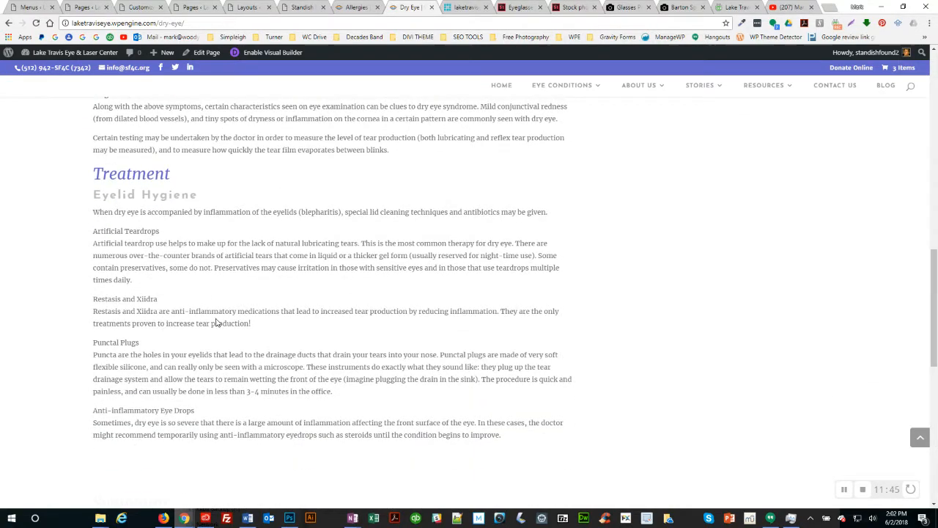
pyautogui.scroll(6, 227, 314)
pyautogui.scroll(1, 234, 309)
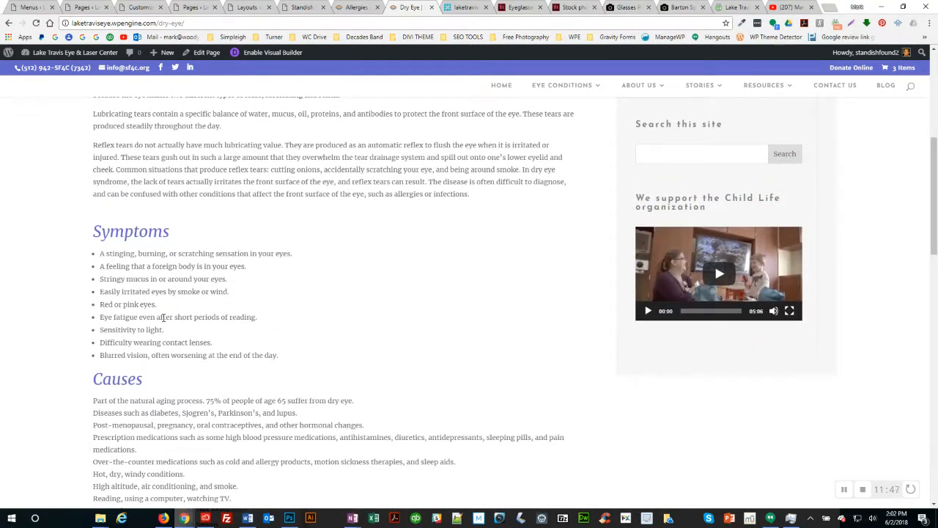
pyautogui.hotkey('alt', 'Tab')
pyautogui.scroll(-2, 425, 365)
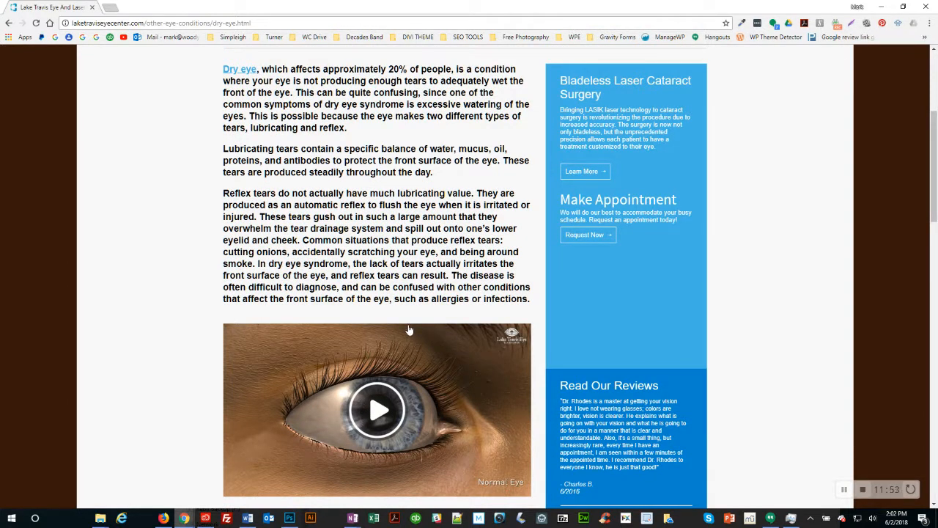
pyautogui.hotkey('alt', 'Tab')
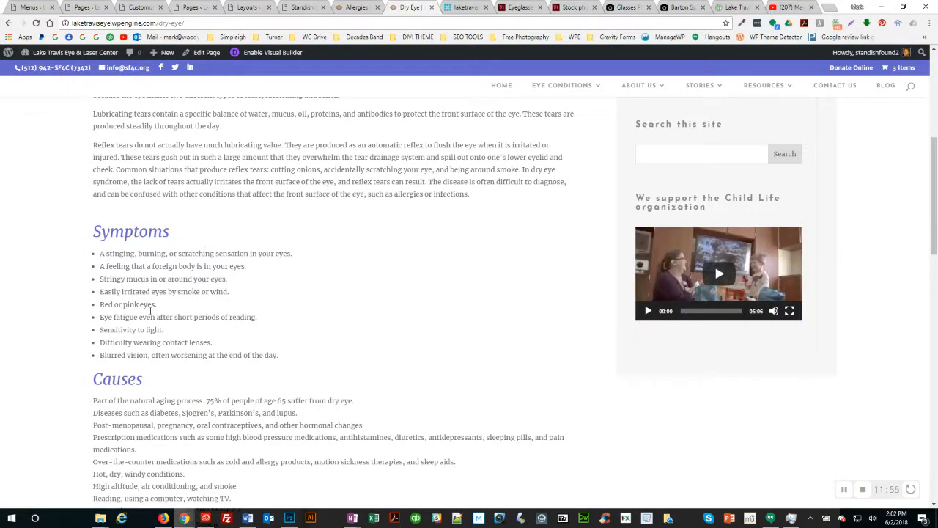
pyautogui.moveTo(111, 228); pyautogui.dragTo(132, 343)
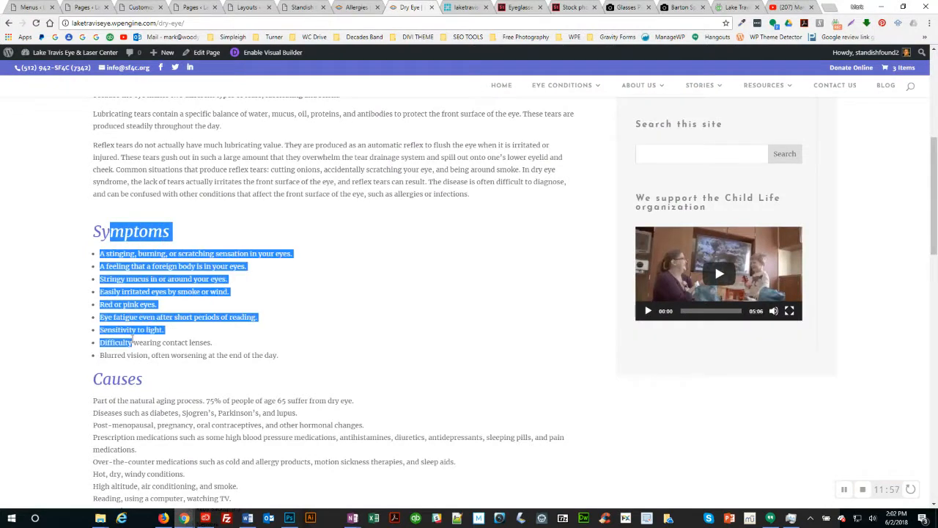
pyautogui.scroll(3, 136, 345)
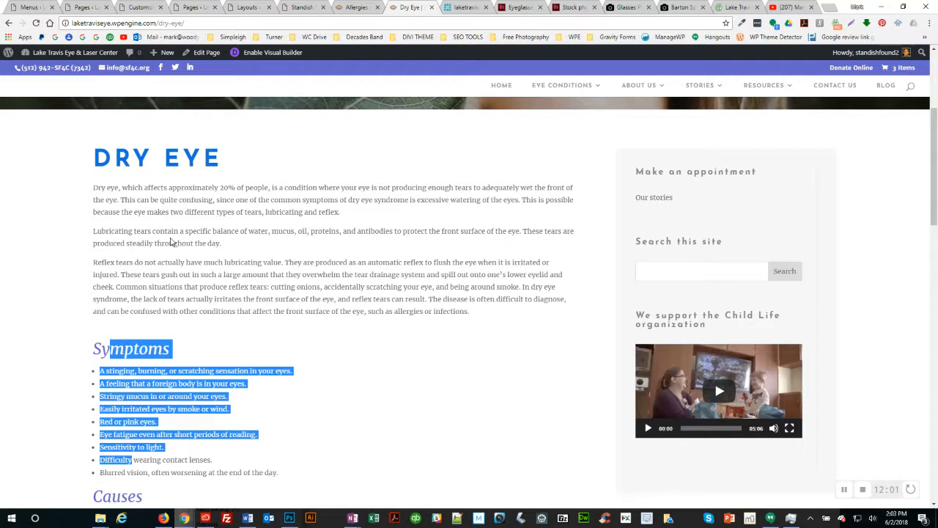
pyautogui.moveTo(170, 242); pyautogui.dragTo(170, 275)
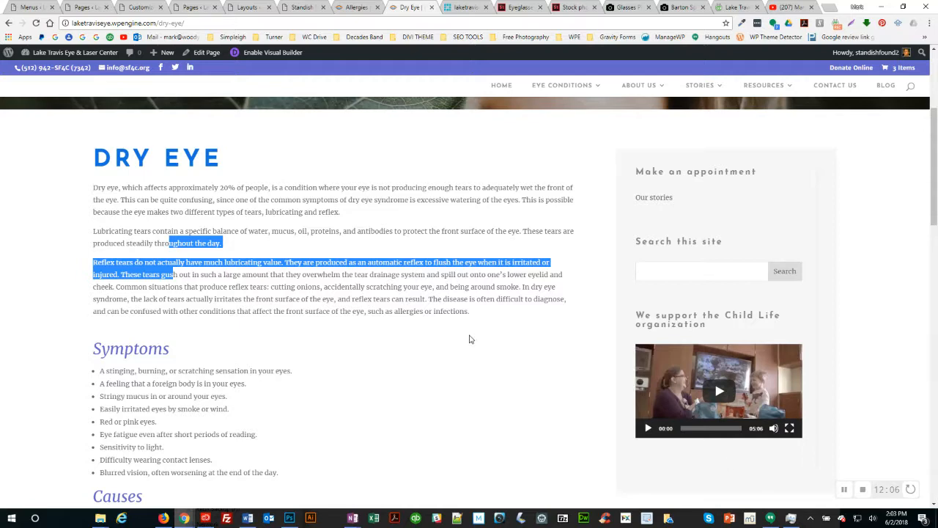
# Switch to the Lake Travis Eye and Laser tracking sheet and enter yes for Dry Eyes under PAGE CREATED and COPY PASTED
pyautogui.hotkey('alt', 'Tab')
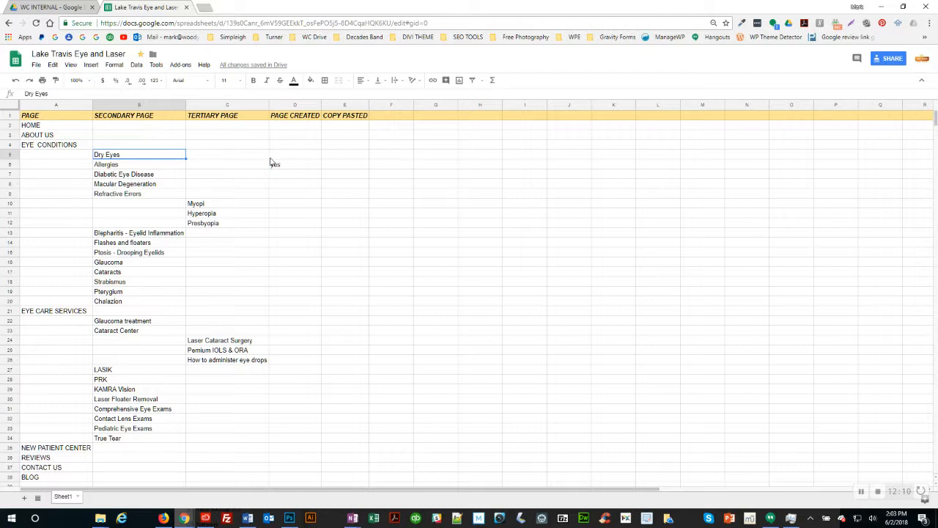
pyautogui.click(288, 157)
pyautogui.write('yes')
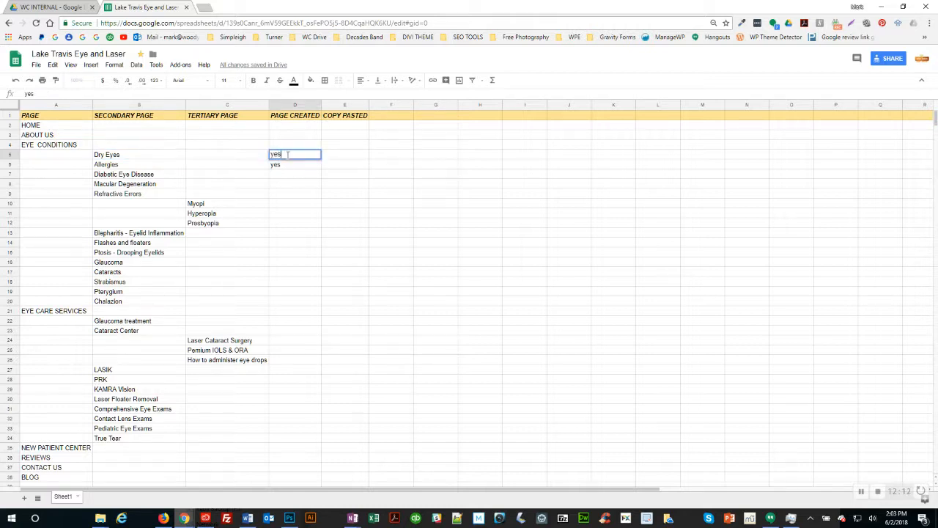
pyautogui.press('Tab')
pyautogui.write('yes')
pyautogui.click(409, 173)
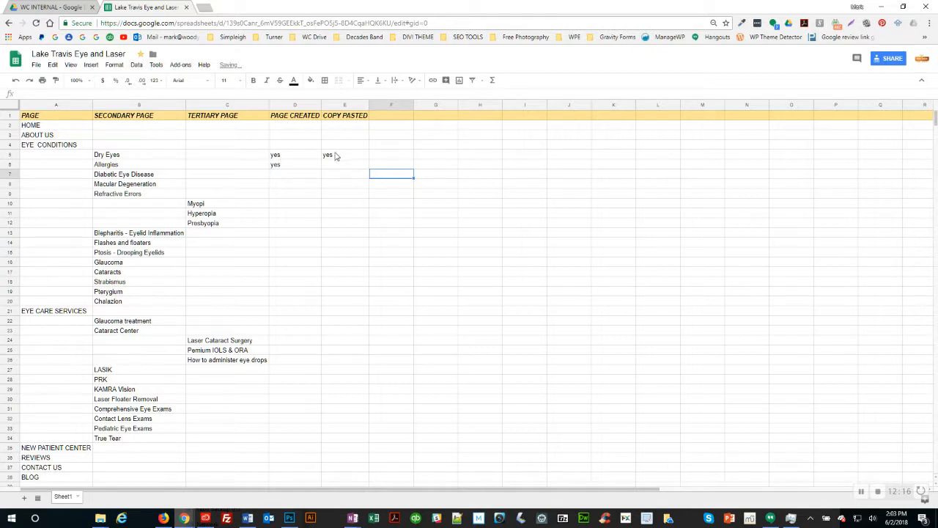
# Add the column header ADDED TO MENU in F1 and widen column F to fit it
pyautogui.click(388, 117)
pyautogui.write('Add')
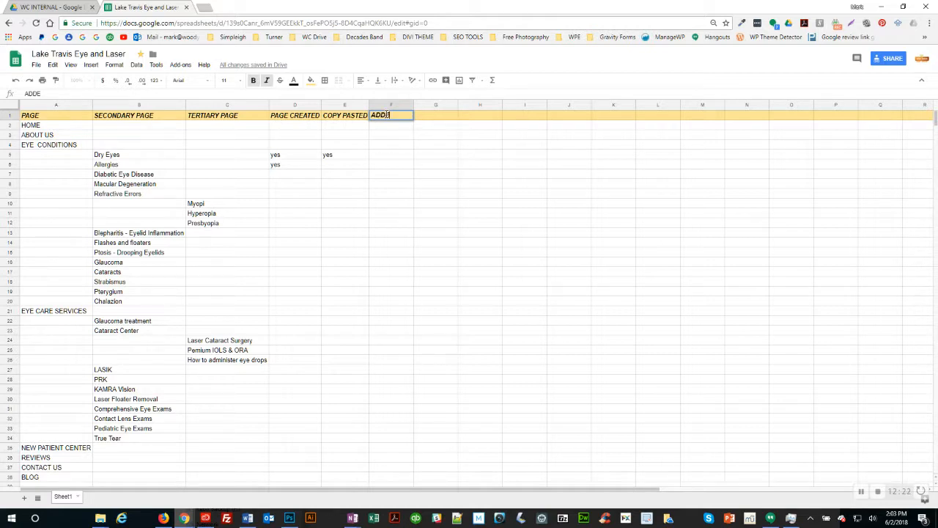
pyautogui.write('ED TO MENU')
pyautogui.press('Return')
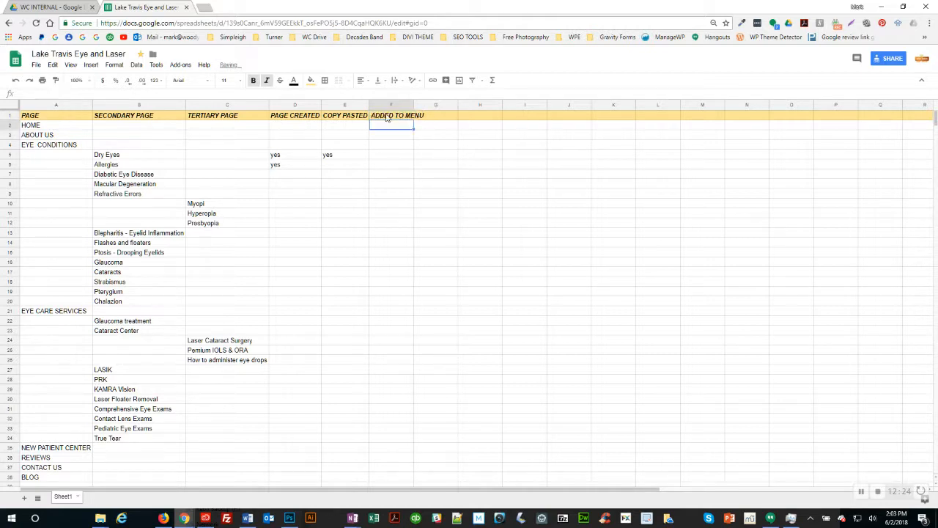
pyautogui.press('Down')
pyautogui.press('Down')
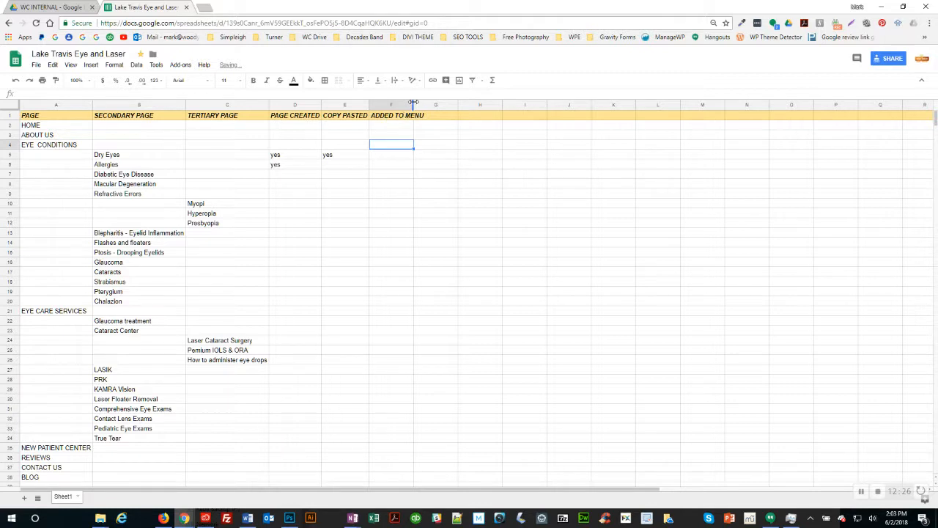
pyautogui.moveTo(413, 105); pyautogui.dragTo(425, 105)
pyautogui.click(440, 146)
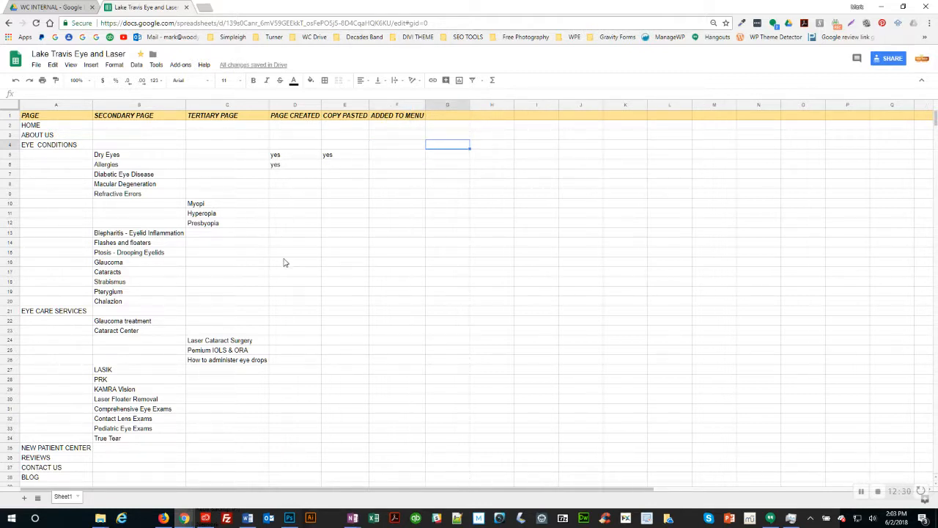
pyautogui.click(845, 493)
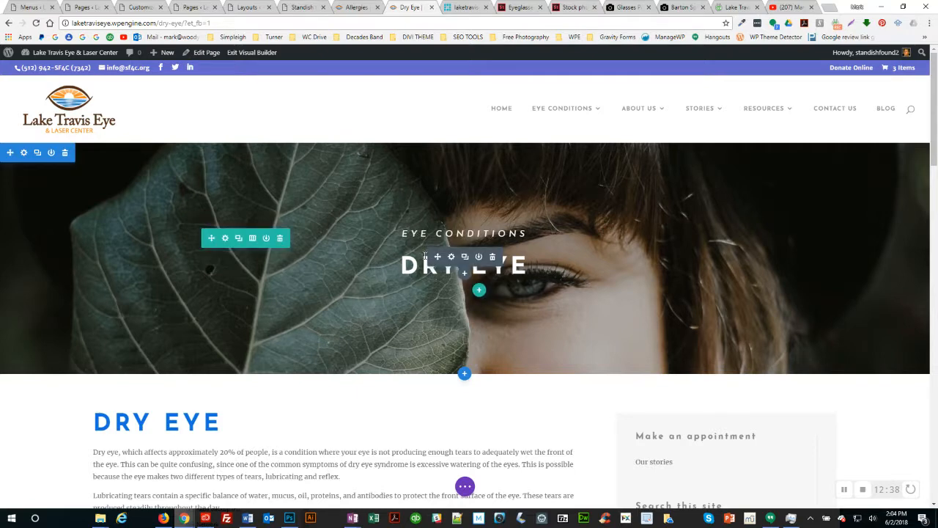
# Change the content heading above the Dry Eye introduction to 20% OF PEOPLE HAVE DRY EYE
pyautogui.scroll(-3, 392, 266)
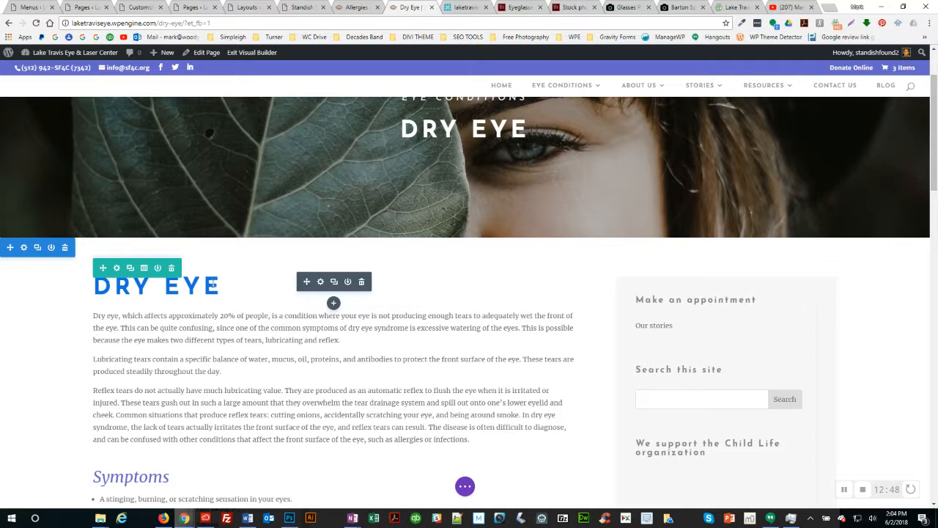
pyautogui.click(215, 284)
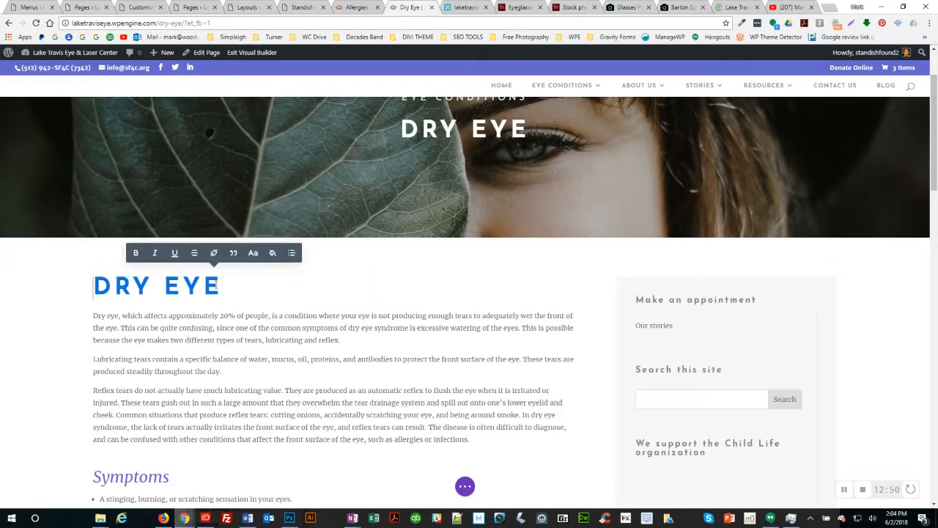
pyautogui.moveTo(152, 316); pyautogui.dragTo(260, 315)
pyautogui.click(97, 285)
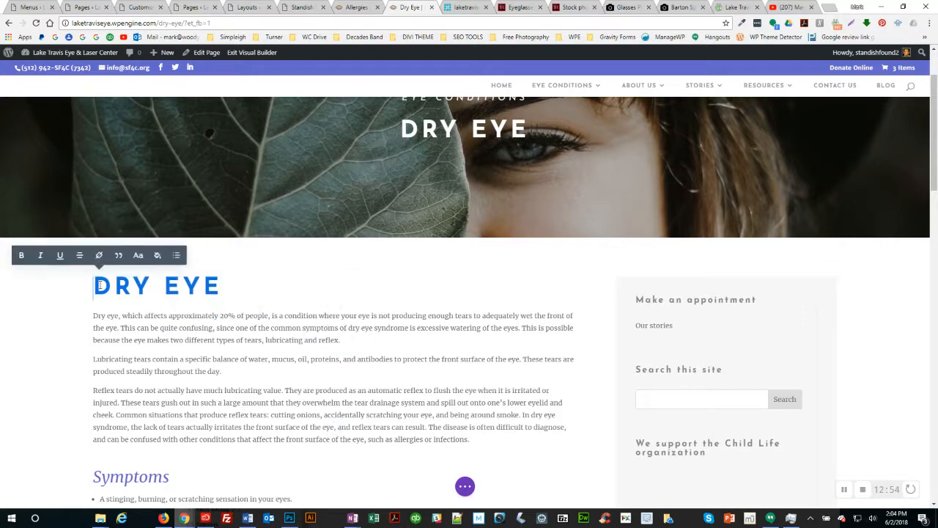
pyautogui.write('20% O')
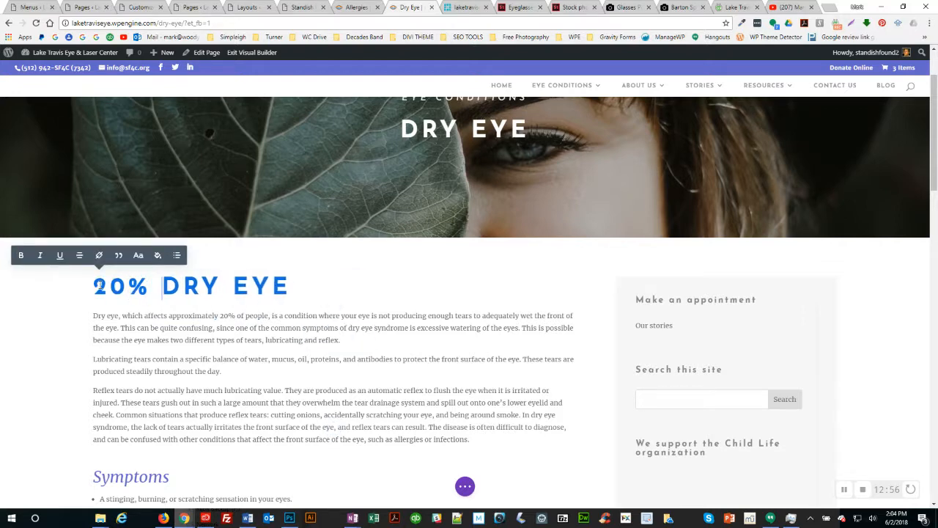
pyautogui.write('F PEOPLE ')
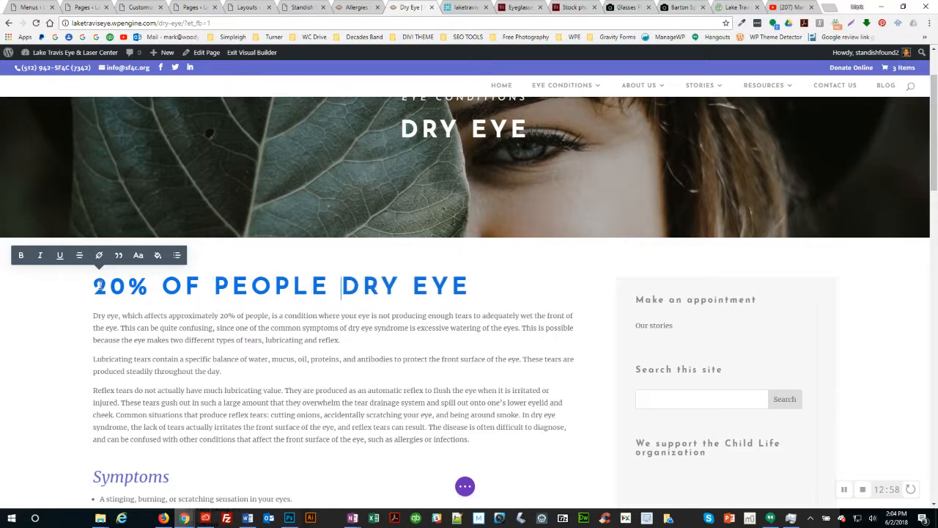
pyautogui.write('HAVE')
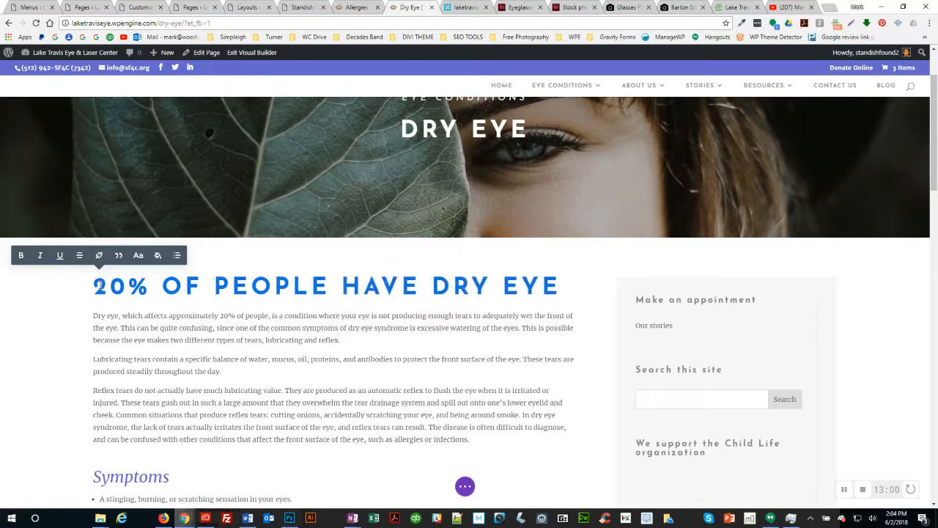
# Delete the clause "which affects approximately 20% of people" and its commas so the first paragraph begins "Dry eye is a condition"
pyautogui.doubleClick(133, 315)
pyautogui.hotkey('ctrl', 'shift', 'Right')
pyautogui.hotkey('ctrl', 'shift', 'Right')
pyautogui.hotkey('ctrl', 'shift', 'Right')
pyautogui.hotkey('ctrl', 'shift', 'Right')
pyautogui.hotkey('ctrl', 'shift', 'Right')
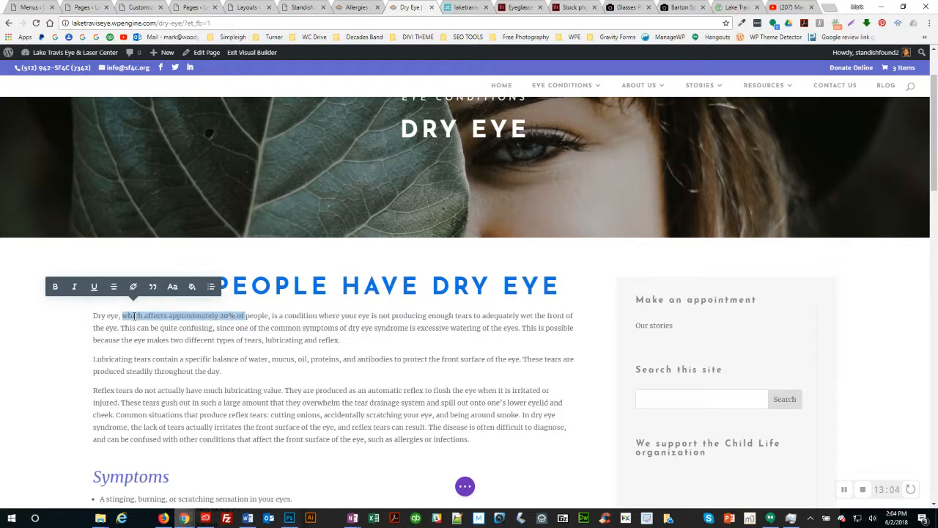
pyautogui.press('BackSpace')
pyautogui.press('BackSpace')
pyautogui.press('BackSpace')
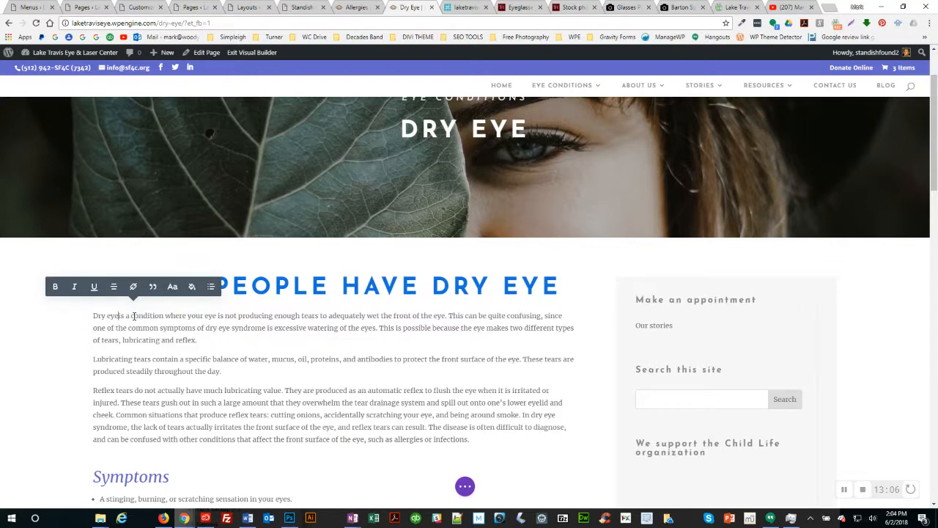
pyautogui.click(253, 380)
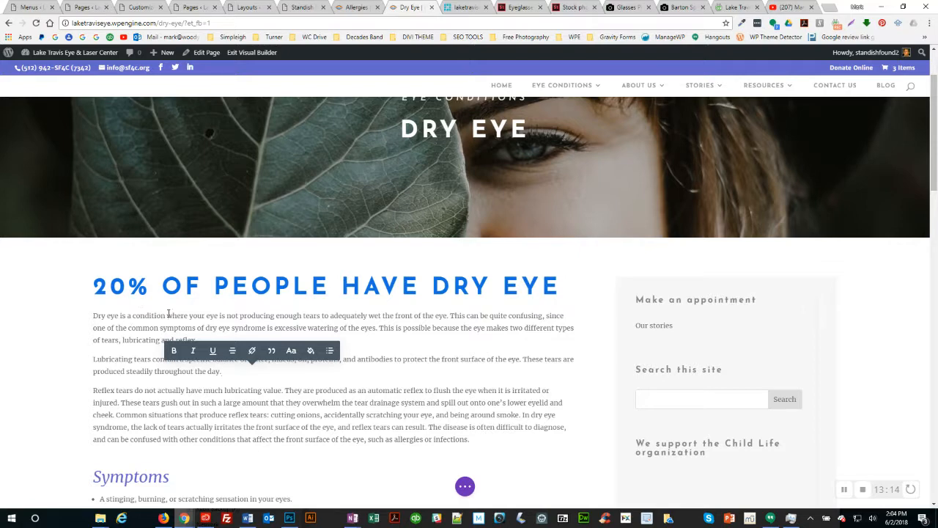
# Expand the builder's page controls to save the edited Dry Eye page
pyautogui.click(465, 488)
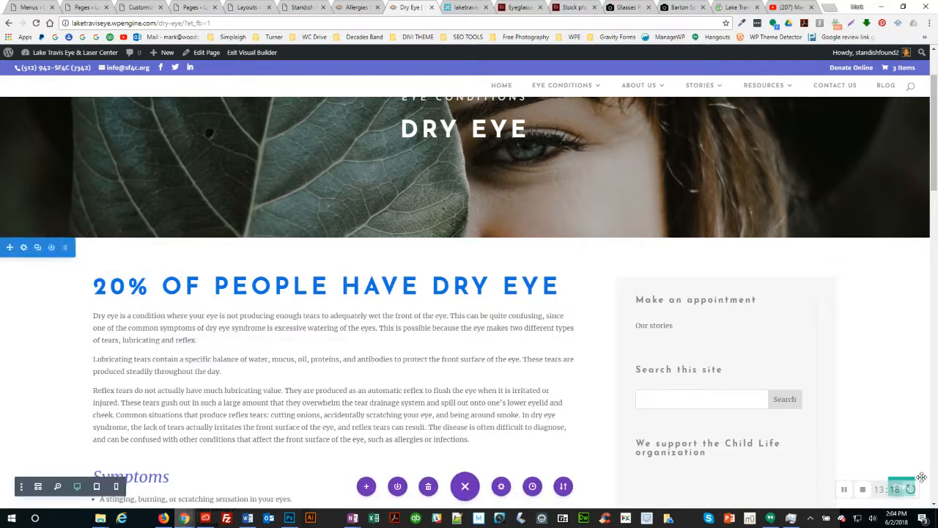